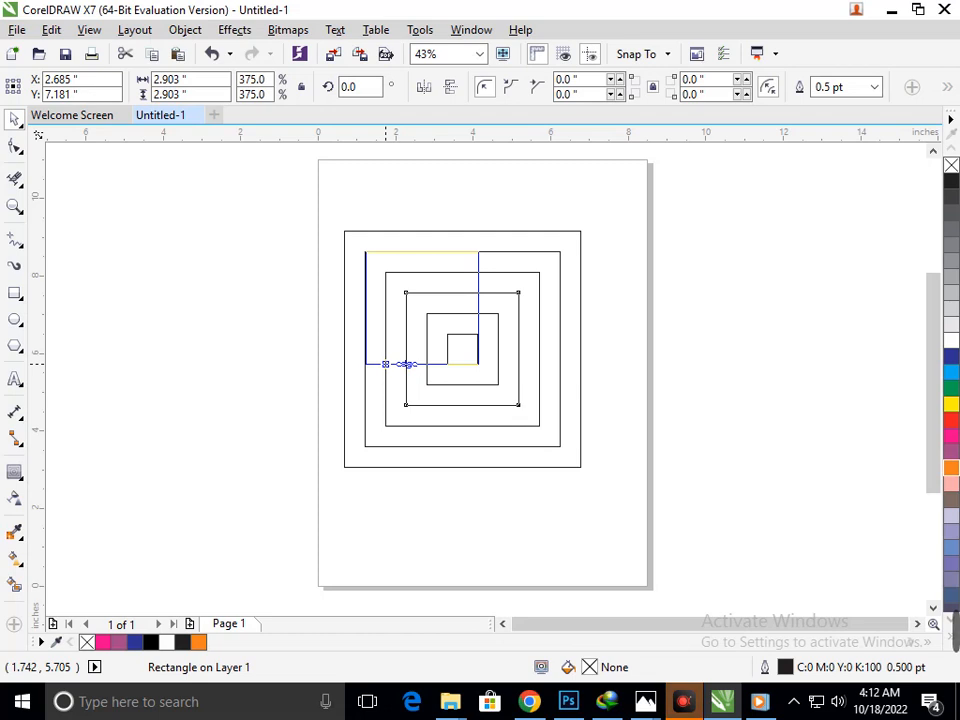
# Place a copy of the 2.903-inch square in the second-largest square's upper-left corner and scale it down to about 2.178 inches
pyautogui.rightClick(386, 364)
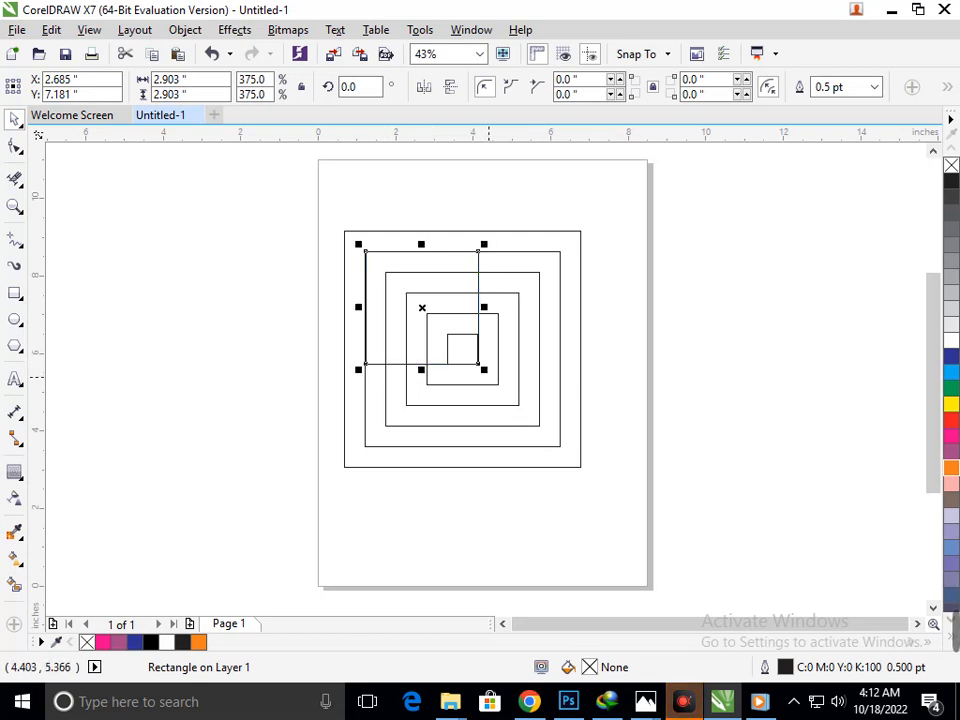
pyautogui.moveTo(485, 371); pyautogui.dragTo(455, 340)
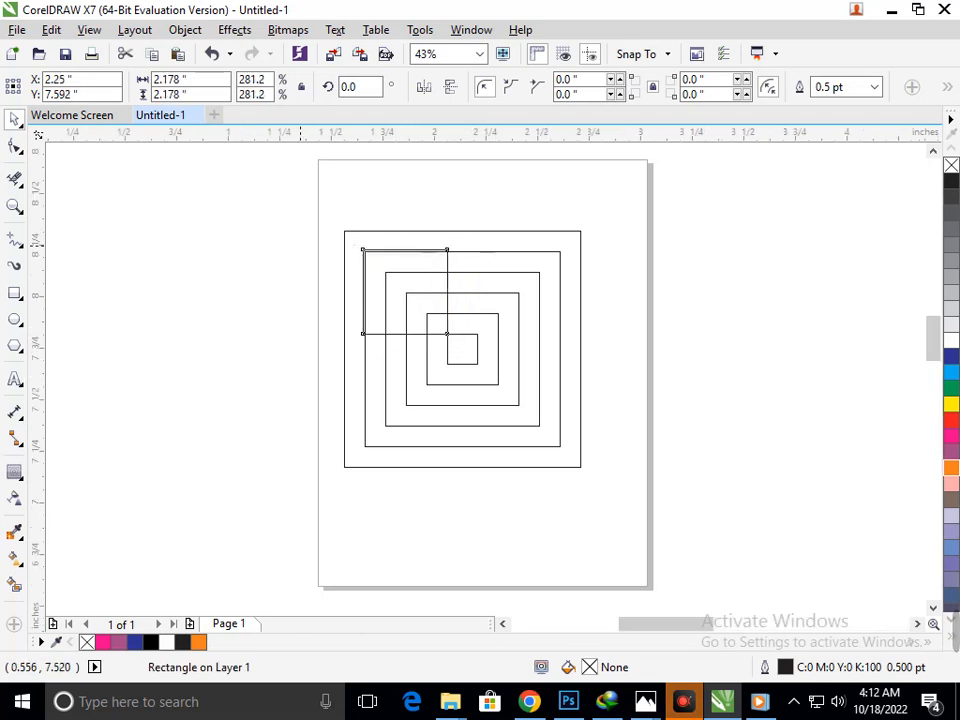
pyautogui.hotkey('shift', 'F2')
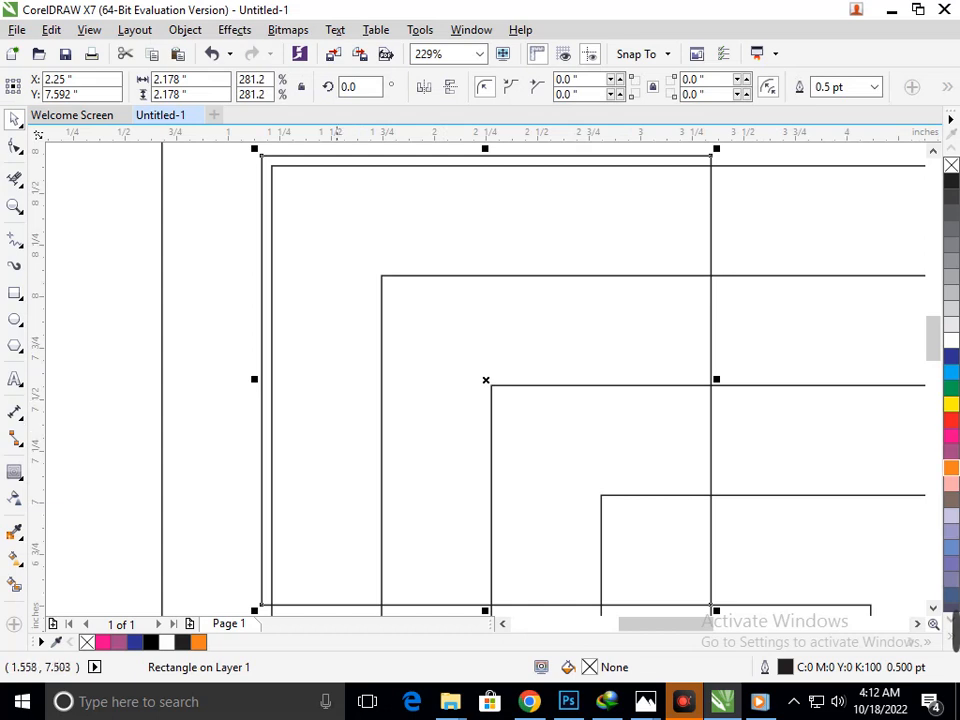
pyautogui.press('F3')
pyautogui.press('Escape')
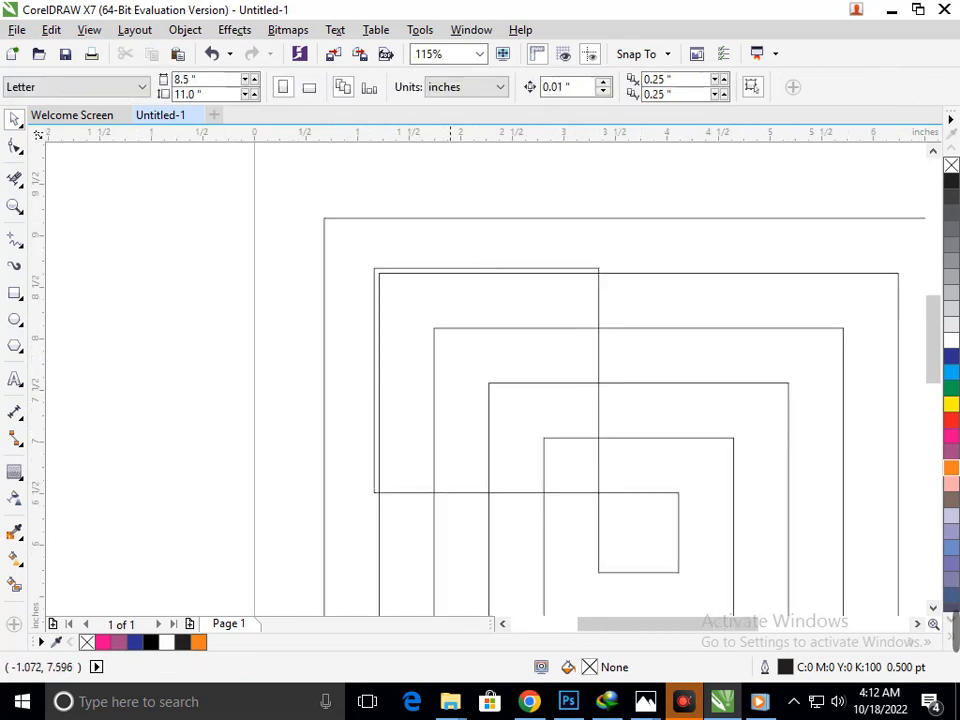
# Move the copied square until its left and top edges line up with those of the second-largest square
pyautogui.click(412, 495)
pyautogui.click(413, 489)
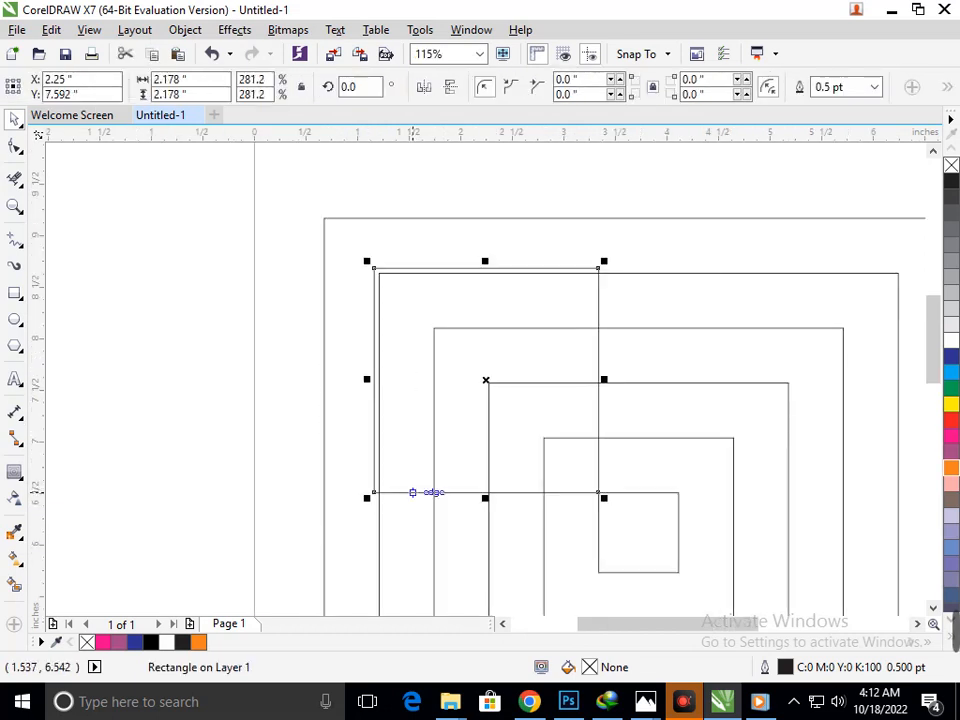
pyautogui.moveTo(412, 492); pyautogui.dragTo(415, 496)
pyautogui.press('Down')
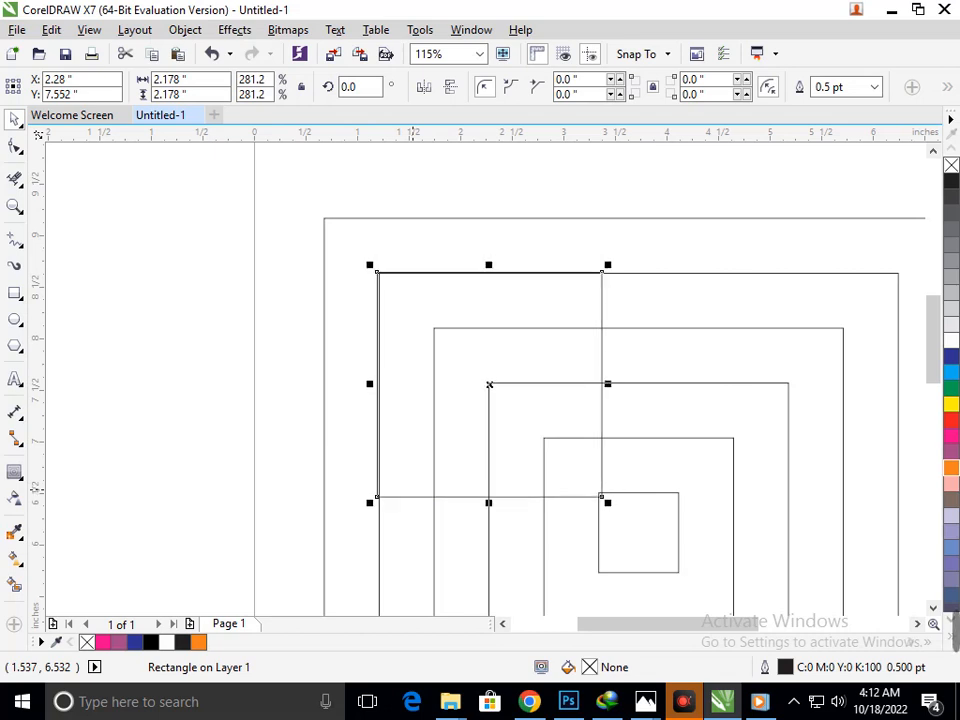
pyautogui.press('Right')
pyautogui.press('Up')
pyautogui.press('Up')
pyautogui.press('Down')
pyautogui.press('Down')
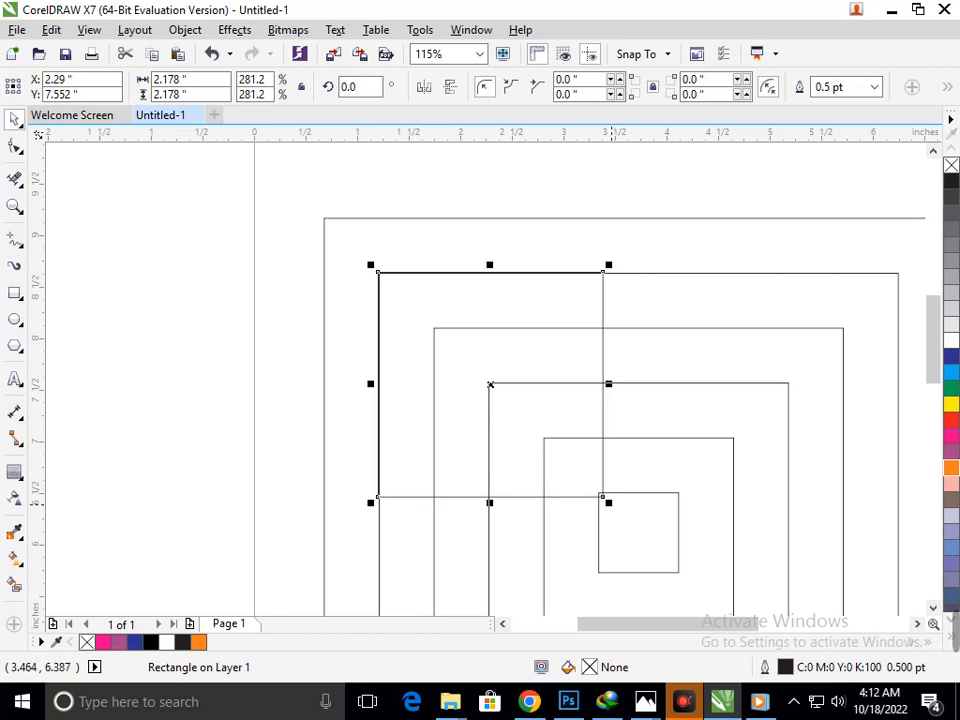
# Shrink the copied square to about 2.098 inches and nudge it back against the second-largest square's upper-left corner
pyautogui.moveTo(608, 502); pyautogui.dragTo(603, 497)
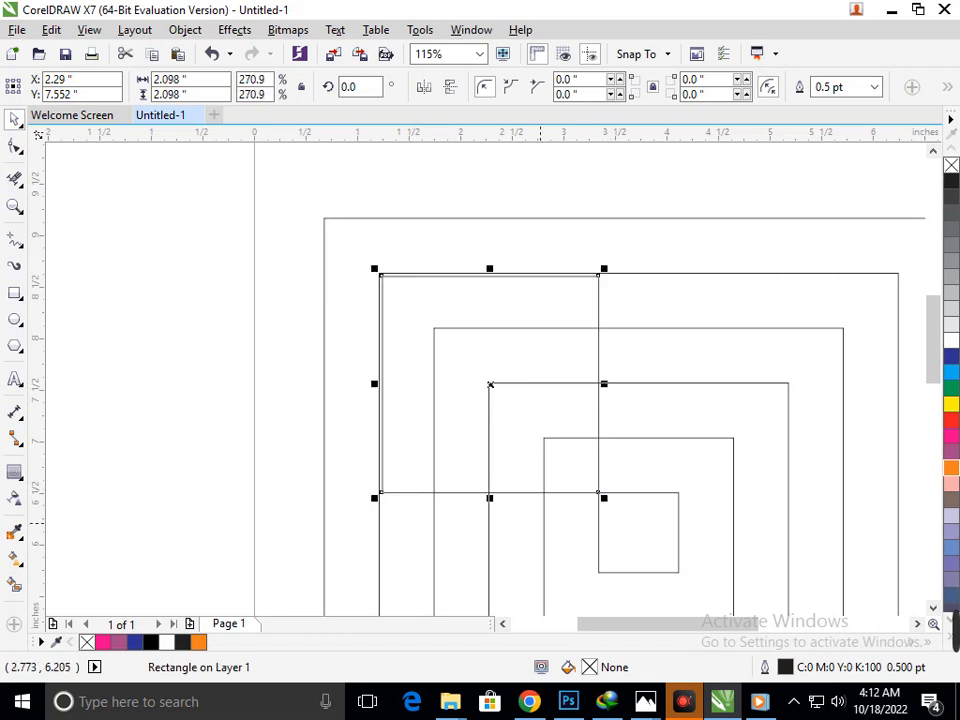
pyautogui.press('Left')
pyautogui.press('Down')
pyautogui.press('Left')
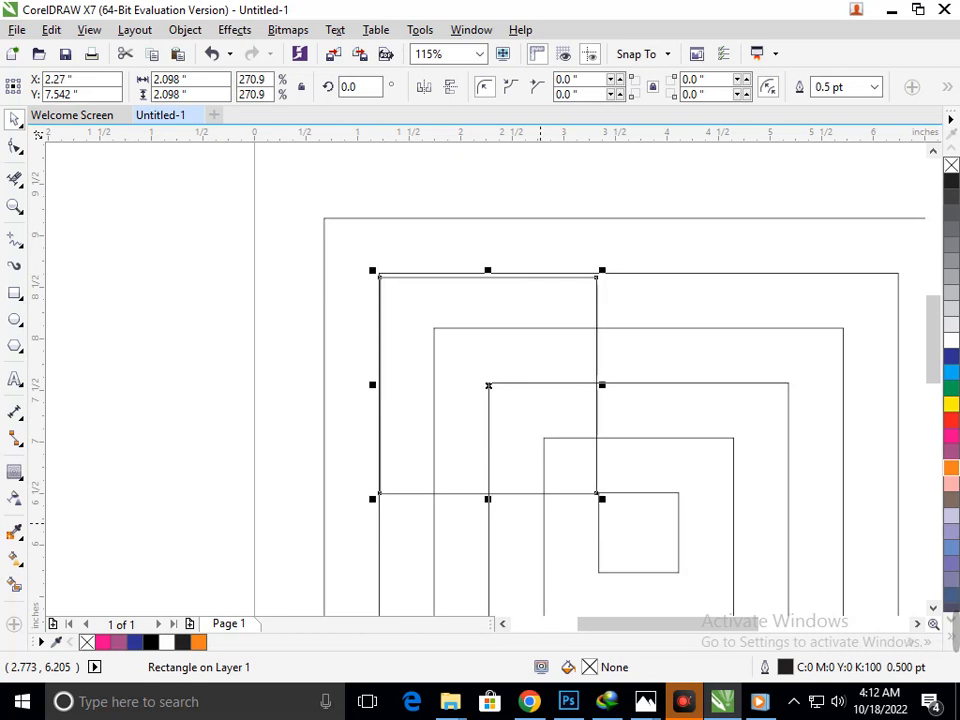
pyautogui.press('Up')
pyautogui.press('Up')
pyautogui.press('Up')
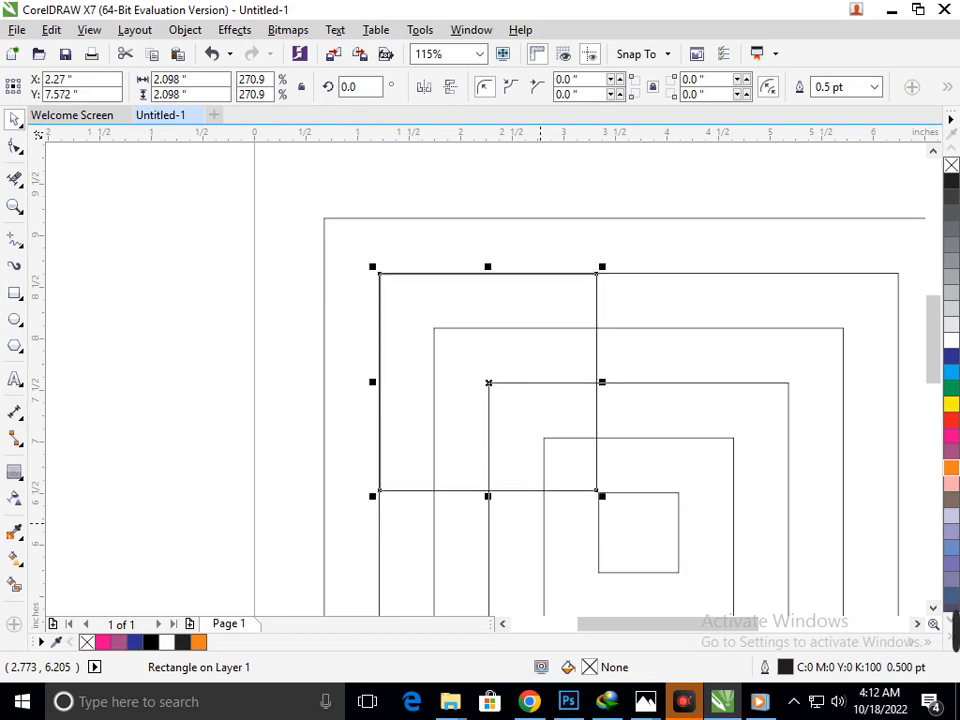
# Enlarge the copied square to about 2.138 inches so its lower-right corner meets the innermost square's upper-left corner
pyautogui.press('F2')
pyautogui.moveTo(332, 291); pyautogui.dragTo(683, 532)
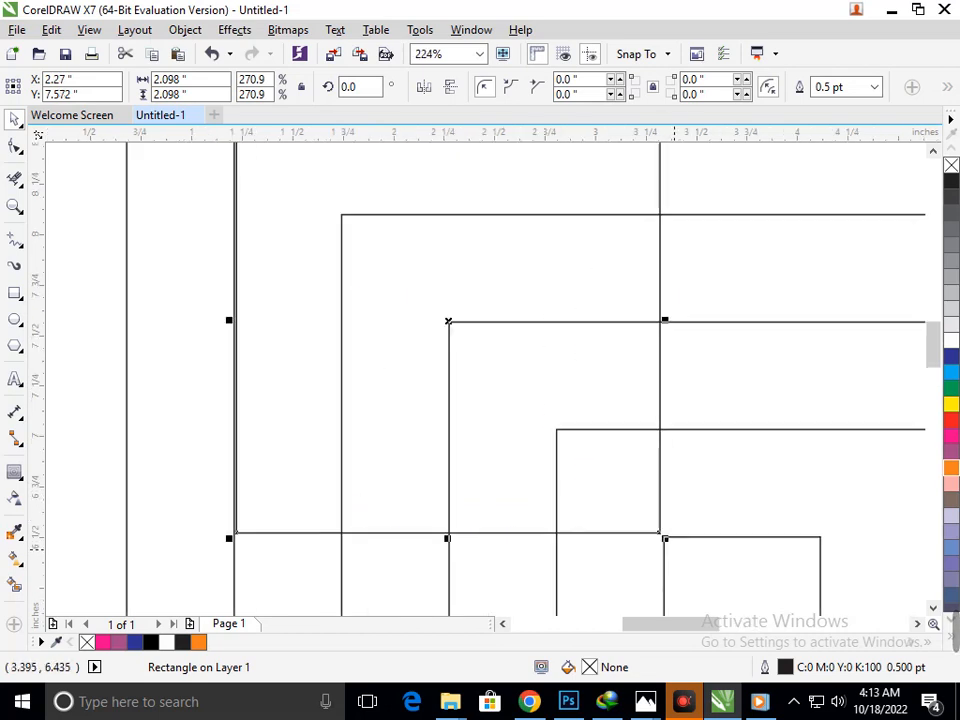
pyautogui.press('F2')
pyautogui.click(660, 535)
pyautogui.moveTo(490, 380)
pyautogui.mouseDown()
pyautogui.moveTo(485, 374)
pyautogui.moveTo(497, 386)
pyautogui.mouseUp()
pyautogui.press('F3')
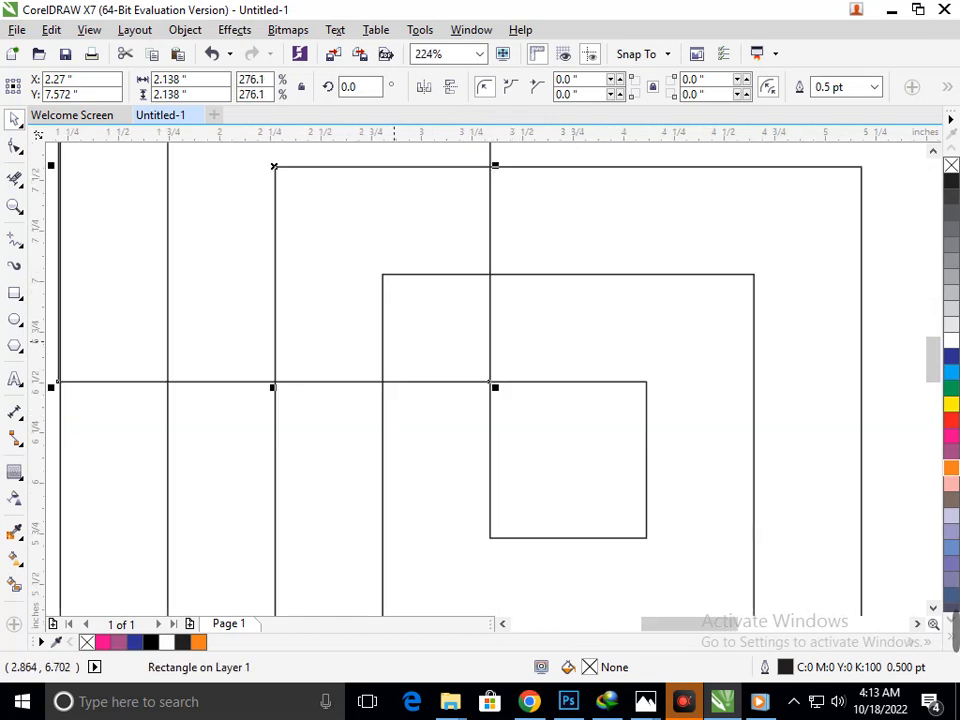
pyautogui.press('F3')
pyautogui.press('F3')
pyautogui.press('Escape')
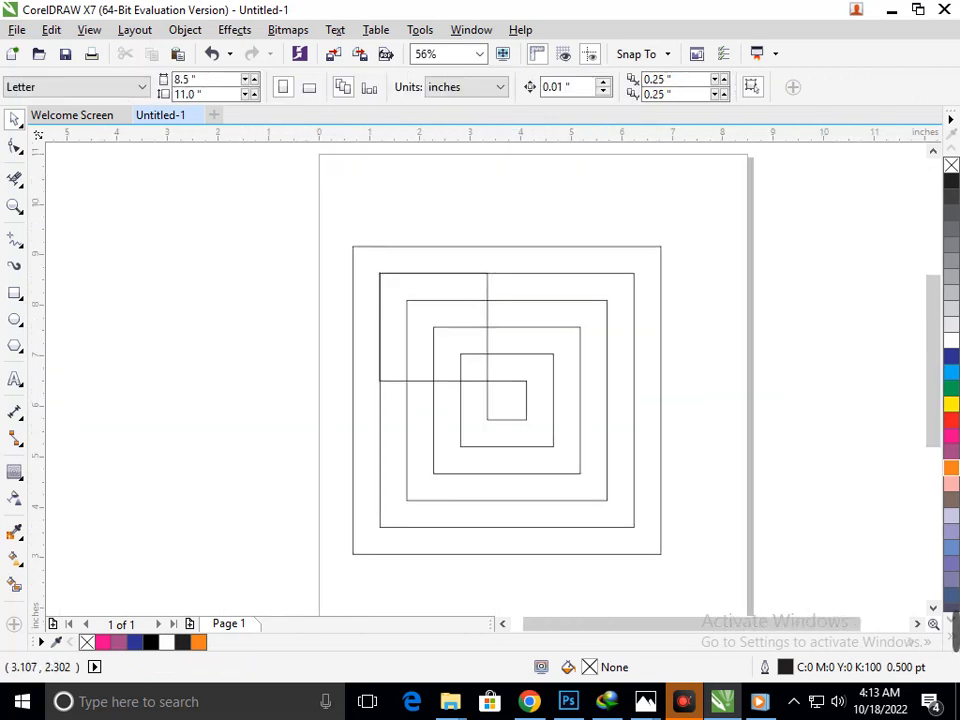
# Round the copied square's lower-left corner with a 0.5-inch radius
pyautogui.click(420, 381)
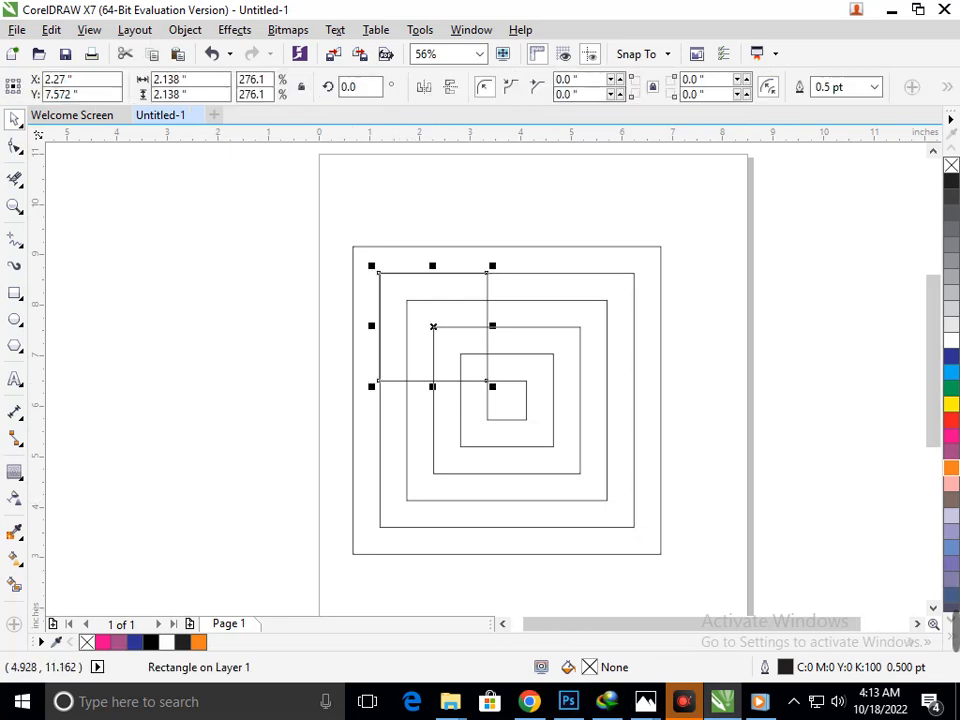
pyautogui.click(566, 94)
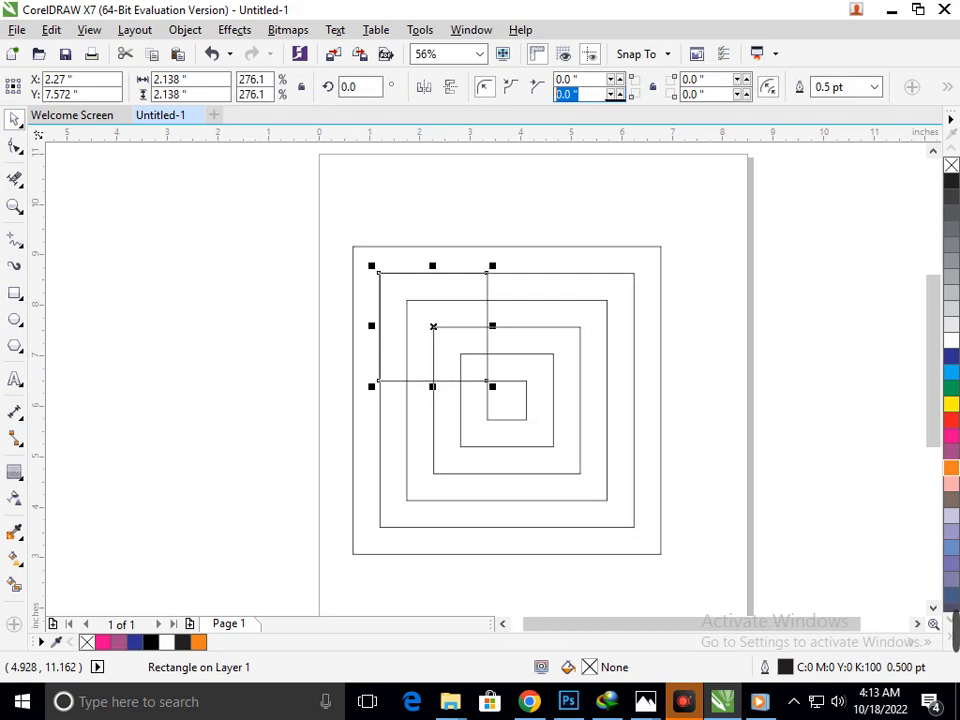
pyautogui.write('0.5')
pyautogui.press('Return')
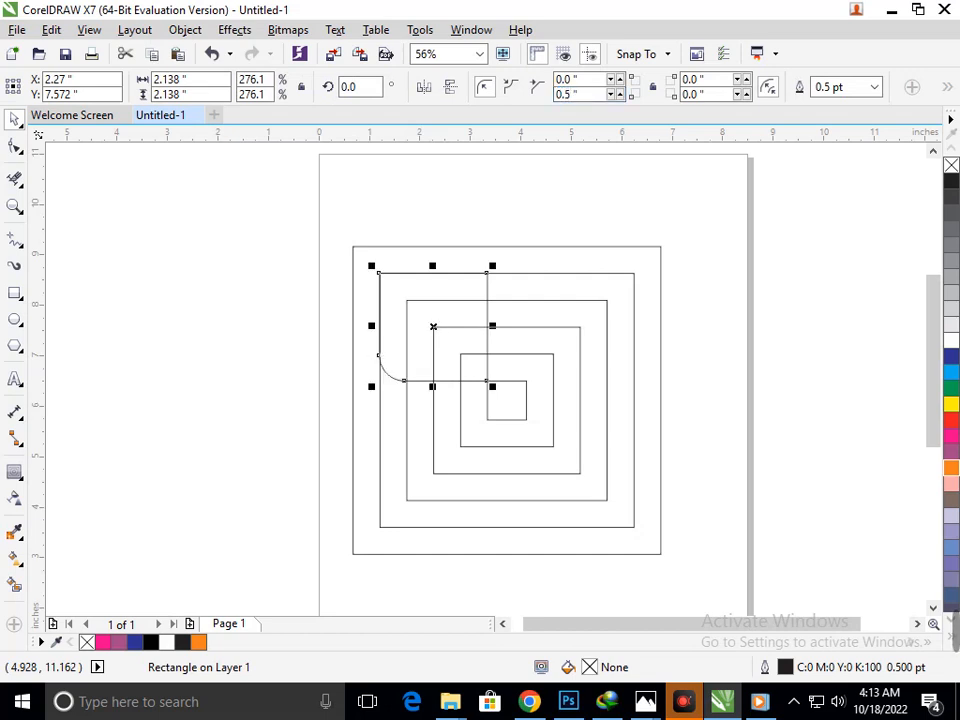
# Set the copied square's lower-left and upper-right corner radii to 1 inch
pyautogui.click(566, 94)
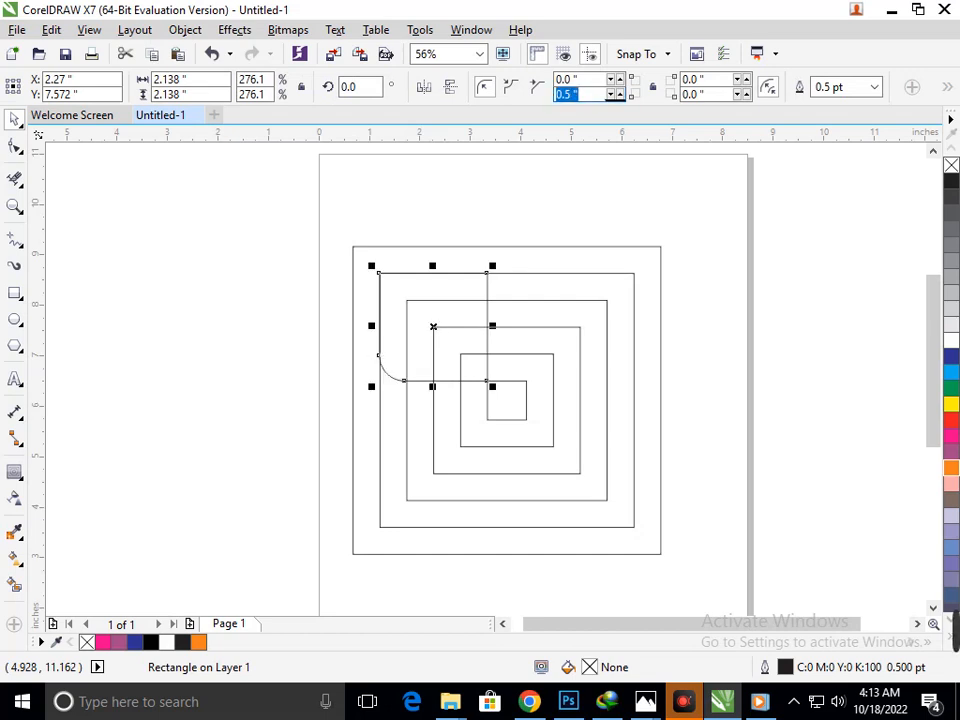
pyautogui.write('1')
pyautogui.press('Return')
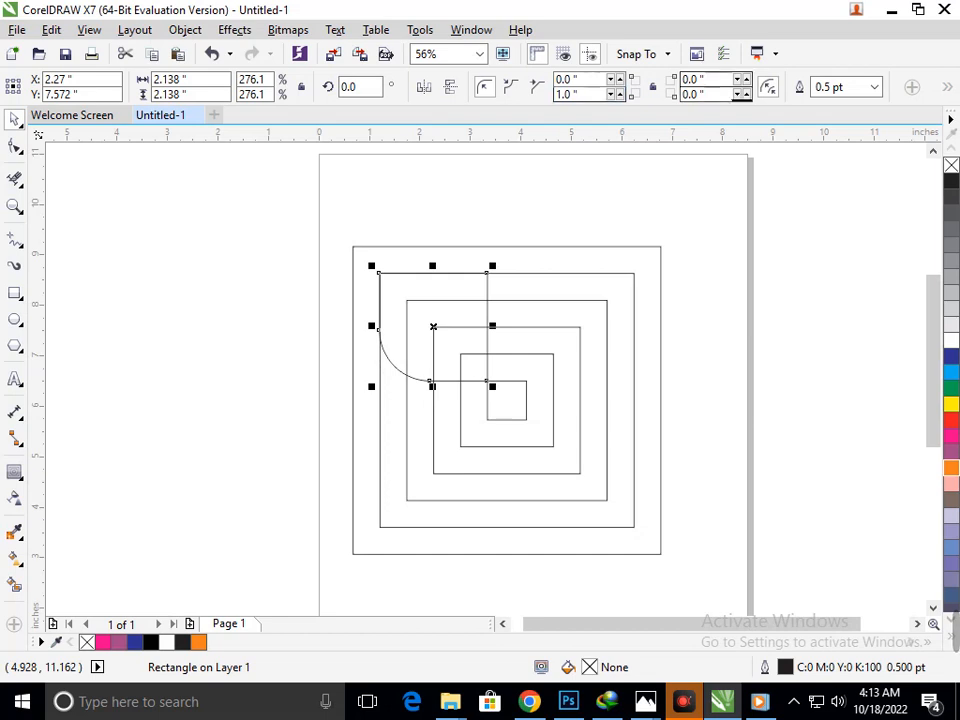
pyautogui.click(705, 79)
pyautogui.write('1')
pyautogui.press('Return')
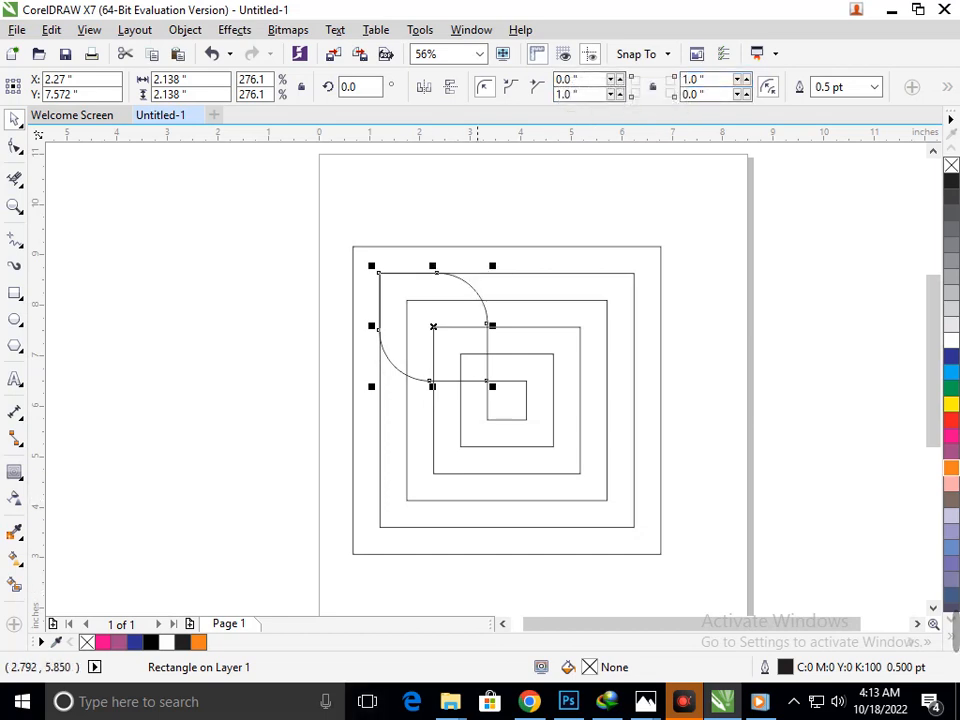
# Create a concentric, scaled-down copy of the rounded leaf shape, about 1.073 inches wide
pyautogui.moveTo(492, 386); pyautogui.dragTo(460, 353)
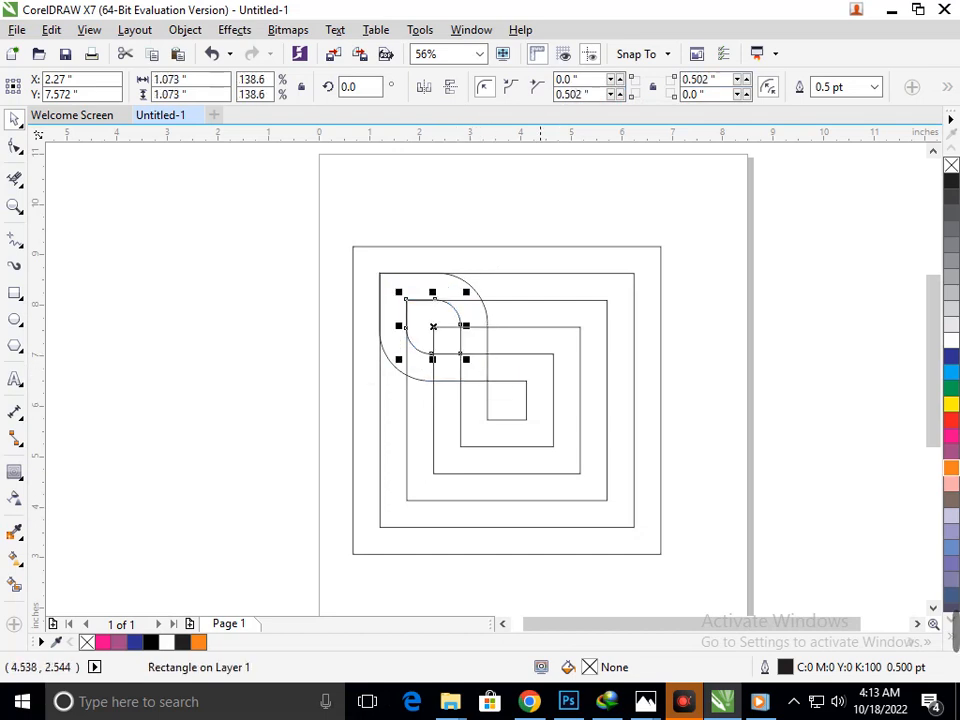
pyautogui.press('Escape')
# Copy both leaf shapes about 0.8 inch to the right, lining up with the innermost square's right edge
pyautogui.press('F2')
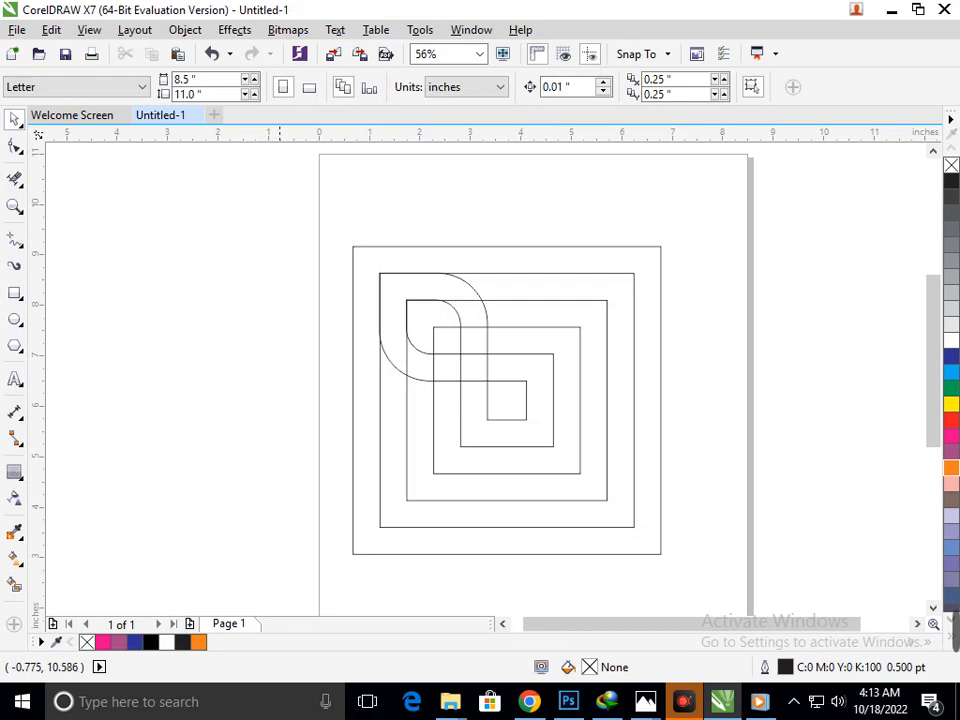
pyautogui.moveTo(279, 178); pyautogui.dragTo(699, 575)
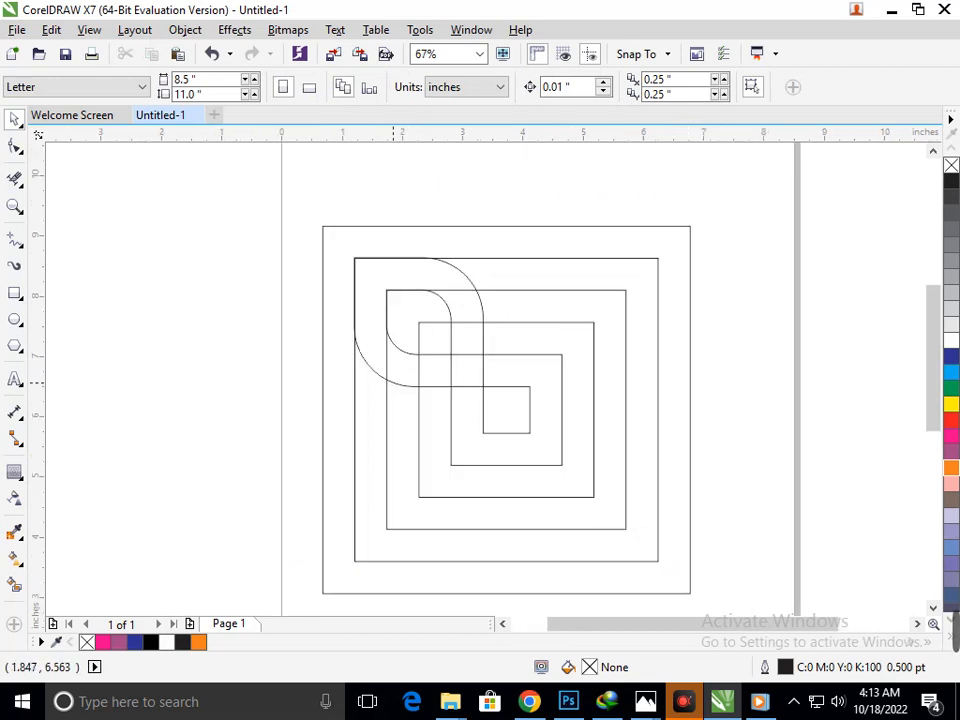
pyautogui.click(393, 382)
pyautogui.keyDown('shift'); pyautogui.click(401, 347); pyautogui.keyUp('shift')
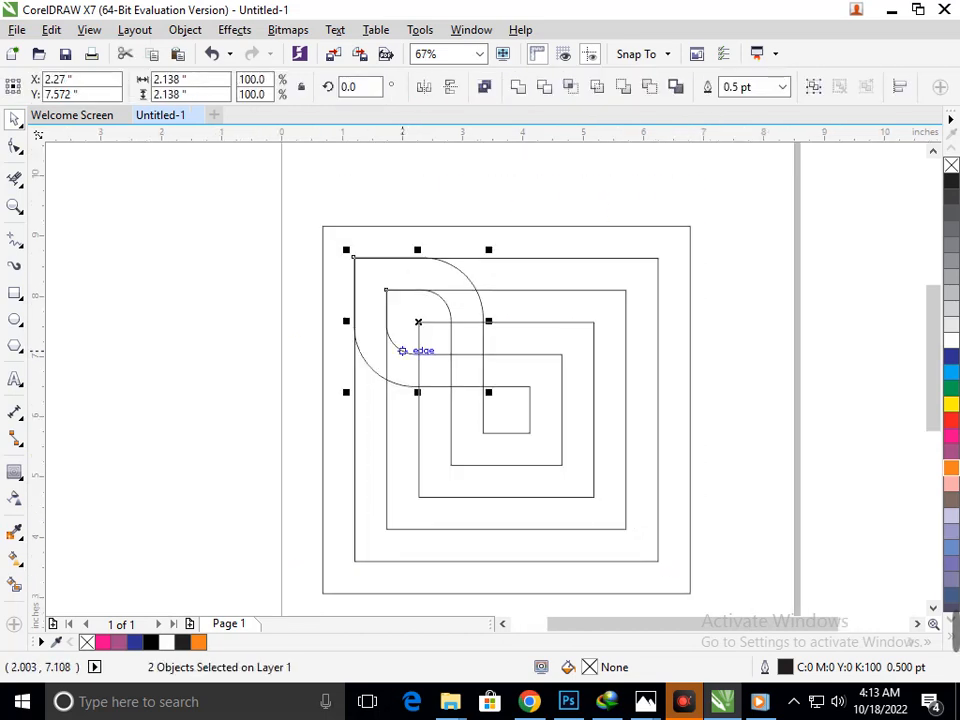
pyautogui.moveTo(401, 347); pyautogui.dragTo(449, 346)
pyautogui.press('Down')
pyautogui.press('Down')
pyautogui.press('Down')
pyautogui.press('Down')
pyautogui.press('Down')
pyautogui.press('Down')
pyautogui.press('Down')
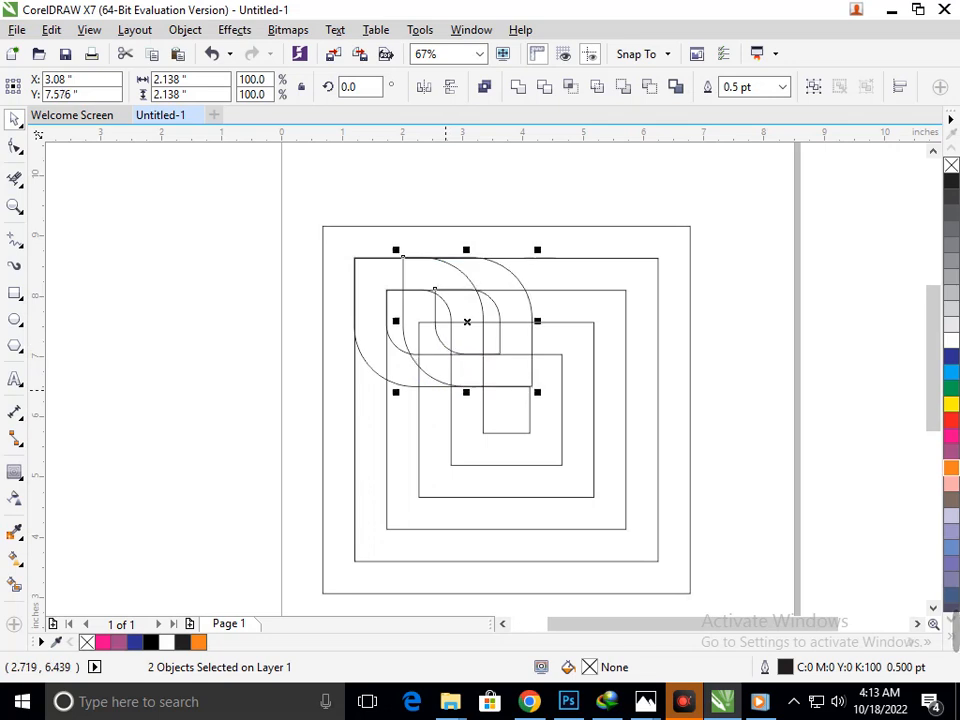
pyautogui.press('Left')
pyautogui.press('Left')
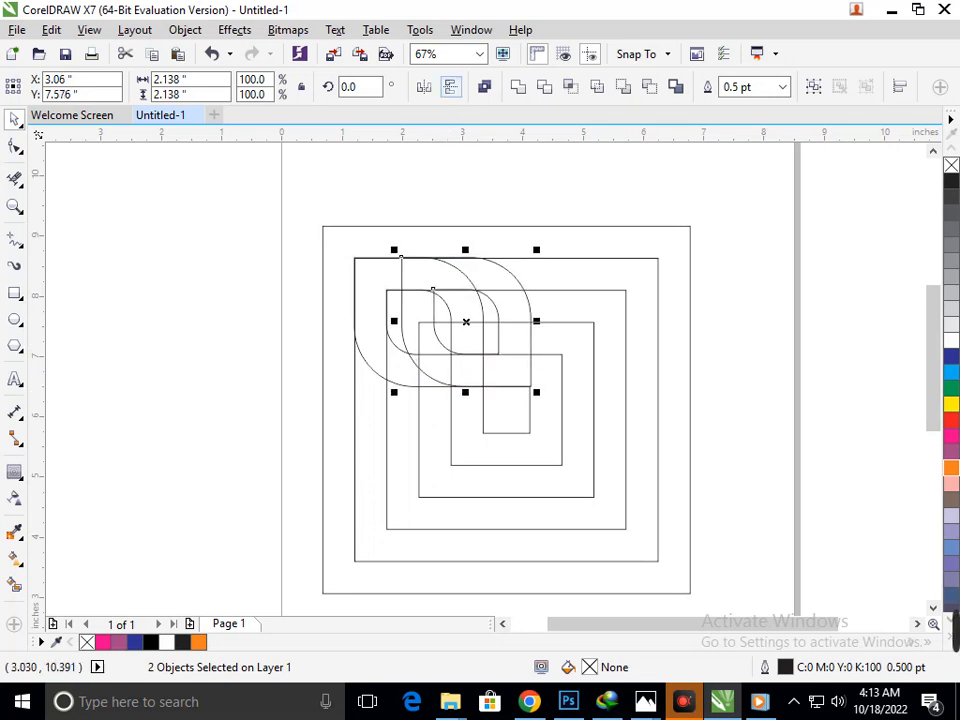
# Mirror the copied leaf pair vertically and fit it into the second-largest square's upper-right corner
pyautogui.click(450, 87)
pyautogui.moveTo(501, 366); pyautogui.dragTo(625, 367)
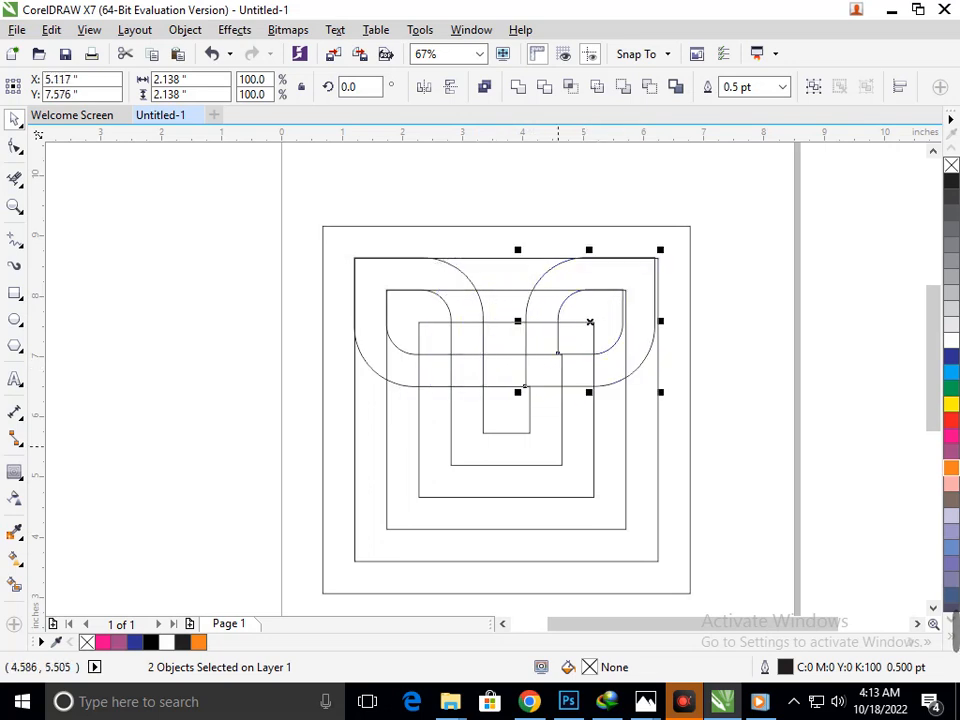
pyautogui.press('Right')
pyautogui.press('Right')
pyautogui.press('Right')
pyautogui.press('Right')
pyautogui.press('Right')
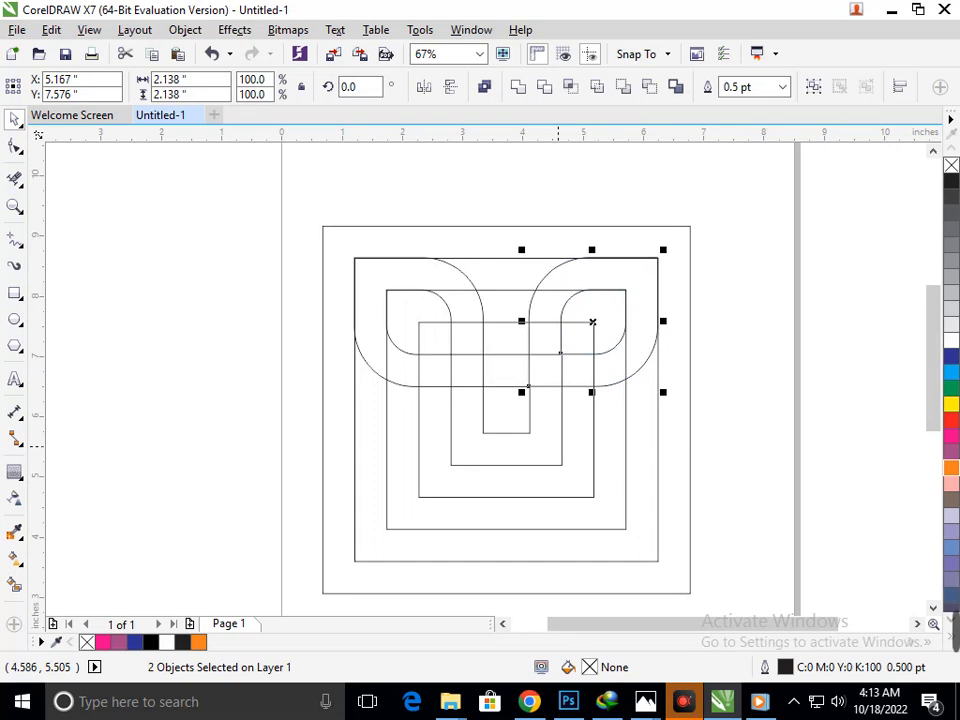
pyautogui.click(820, 443)
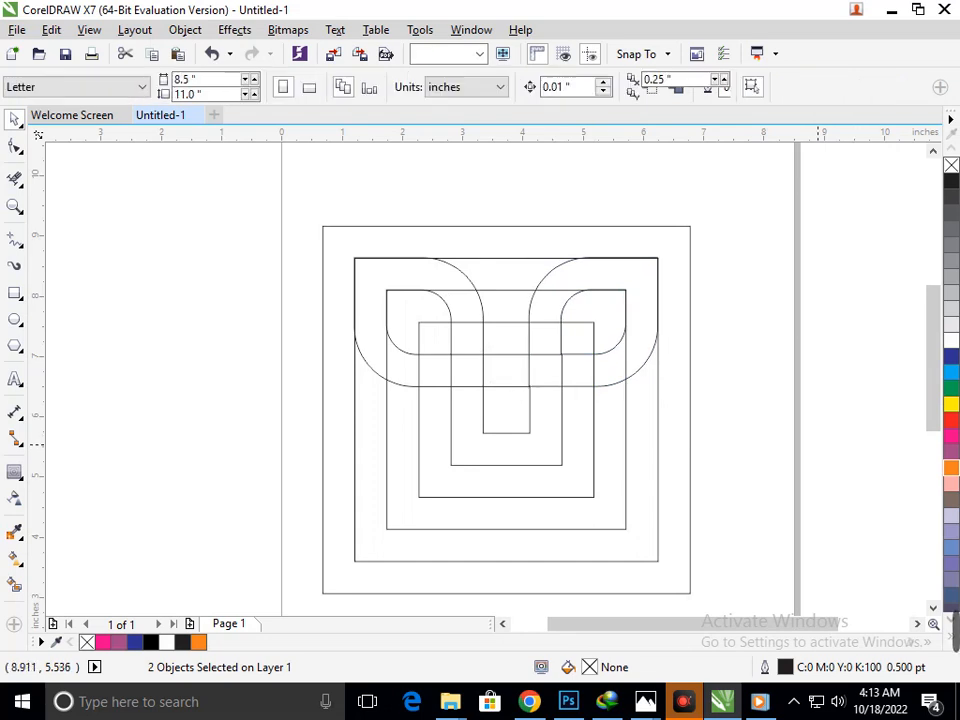
# Copy the upper-right leaf pair down to the second-largest square's lower-right corner, mirrored vertically
pyautogui.click(547, 274)
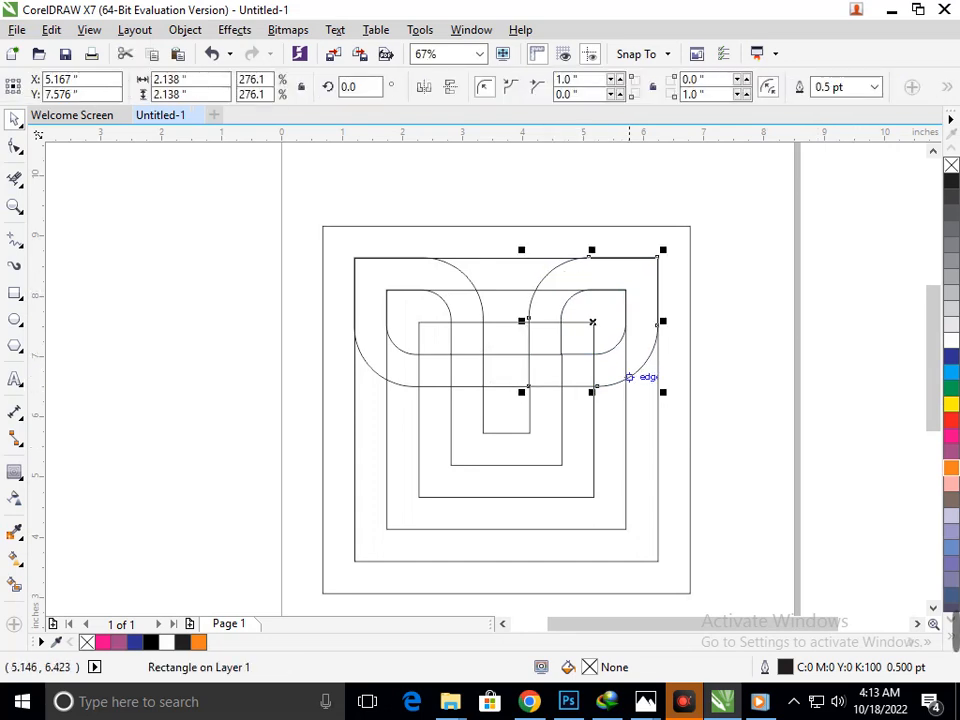
pyautogui.keyDown('shift'); pyautogui.click(565, 304); pyautogui.keyUp('shift')
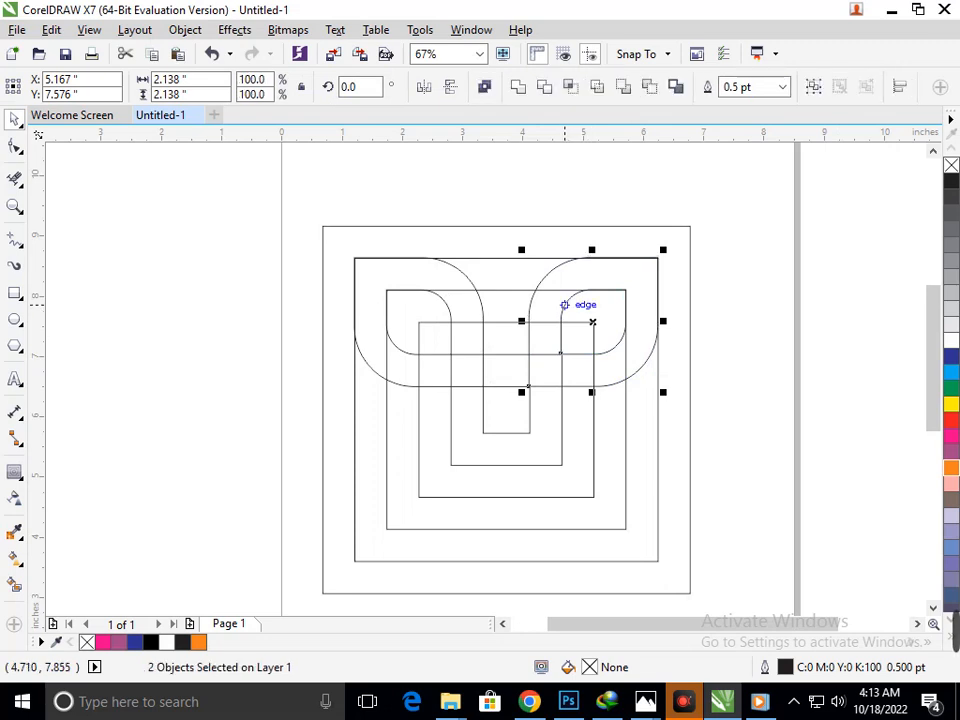
pyautogui.moveTo(565, 304); pyautogui.dragTo(568, 511)
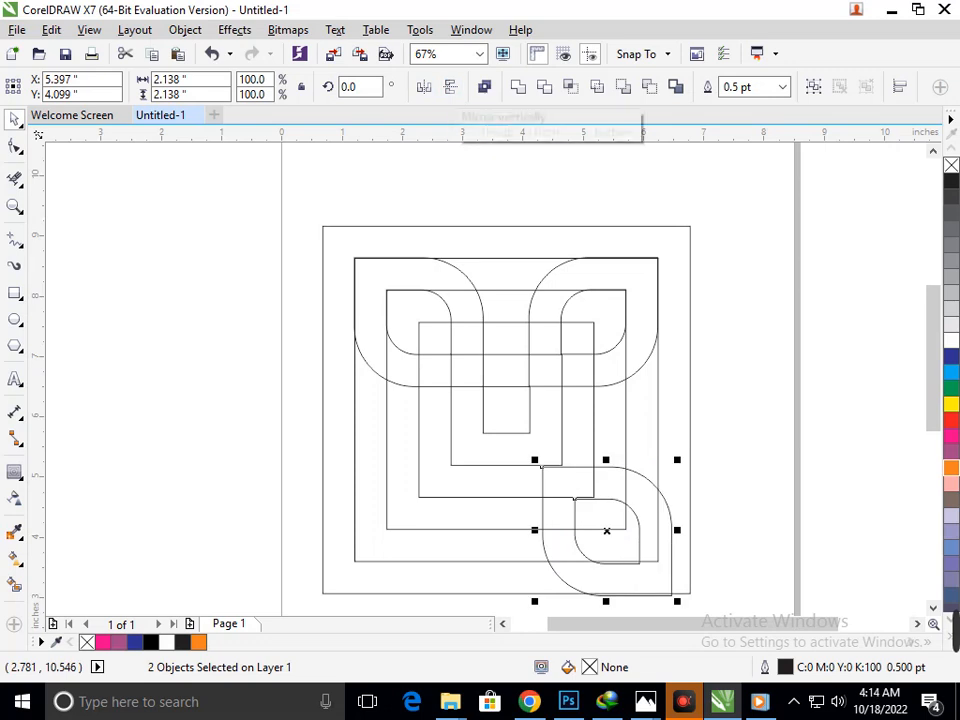
pyautogui.moveTo(602, 564); pyautogui.dragTo(584, 536)
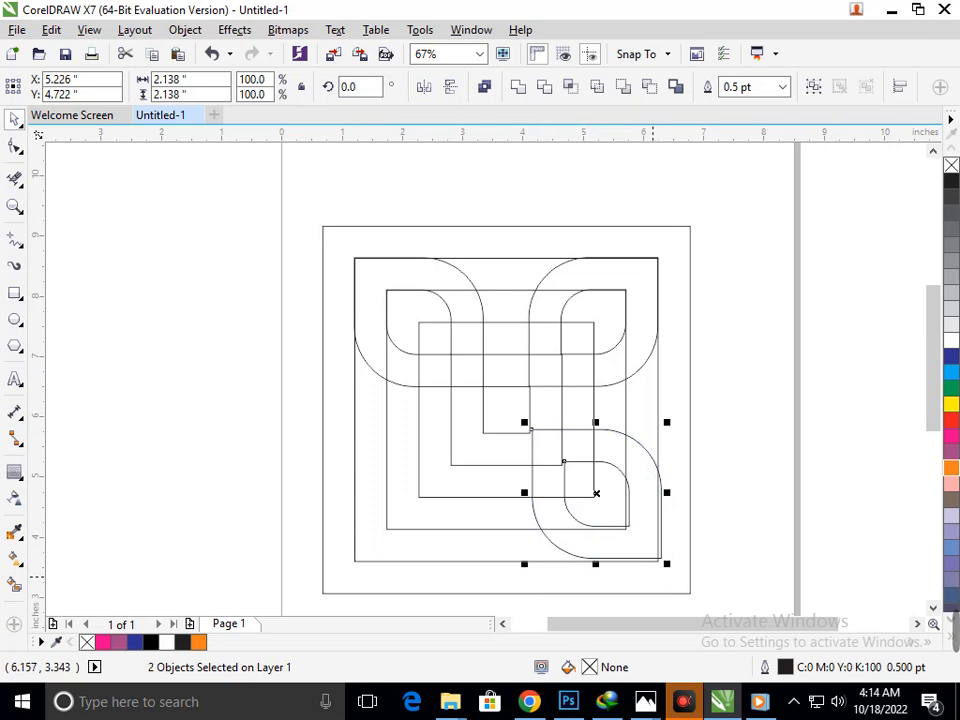
# Place a mirrored copy of the lower-right leaf pair in the second-largest square's lower-left corner and nudge it into line
pyautogui.moveTo(596, 493); pyautogui.dragTo(446, 527)
pyautogui.press('Down')
pyautogui.press('Down')
pyautogui.press('Down')
pyautogui.press('Down')
pyautogui.press('Down')
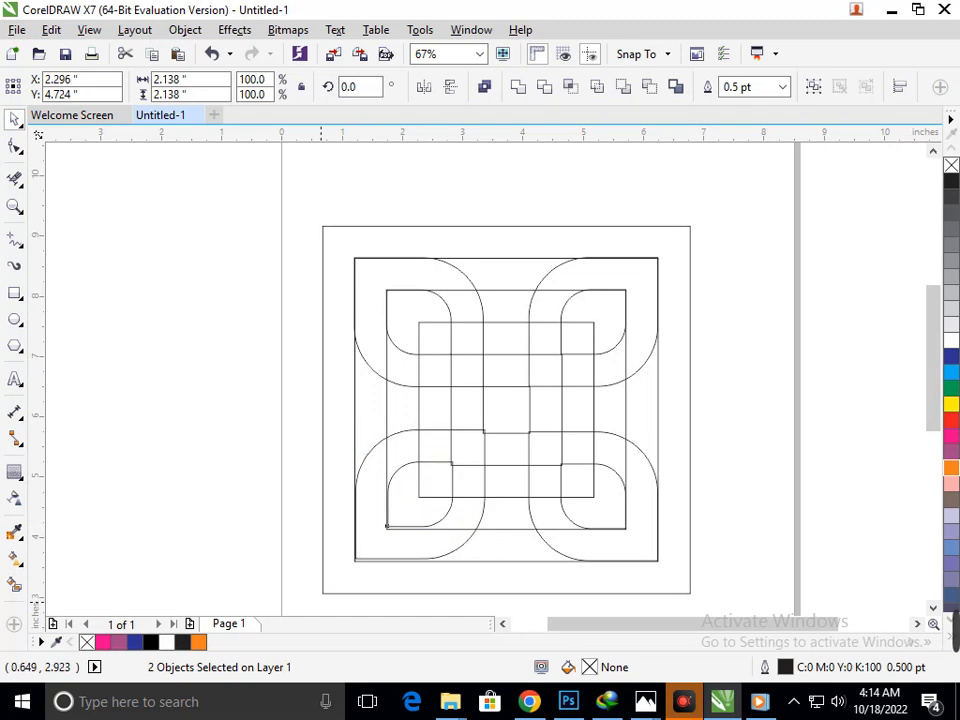
pyautogui.press('Down')
pyautogui.press('Right')
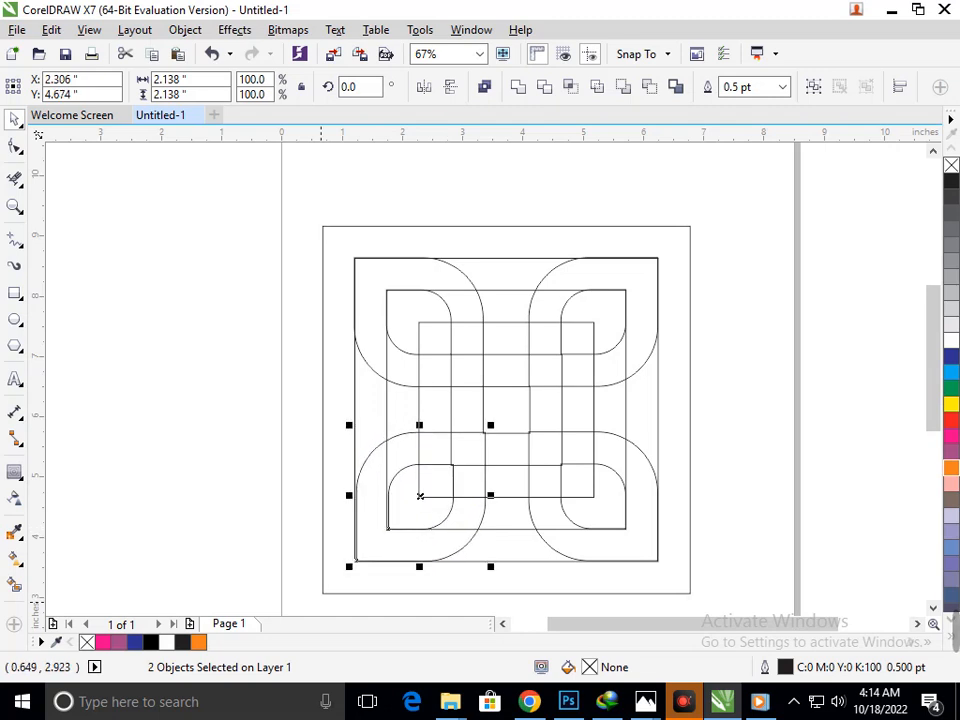
pyautogui.press('Escape')
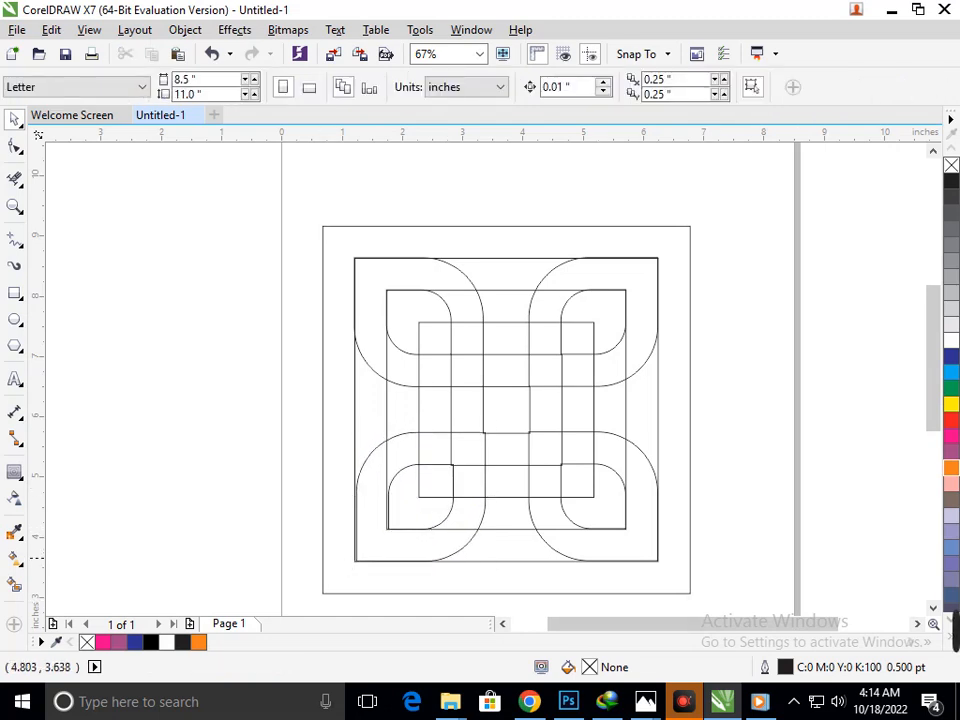
# Nudge the lower-right leaf pair 0.01 inch to the right
pyautogui.click(591, 495)
pyautogui.keyDown('shift'); pyautogui.click(564, 507); pyautogui.keyUp('shift')
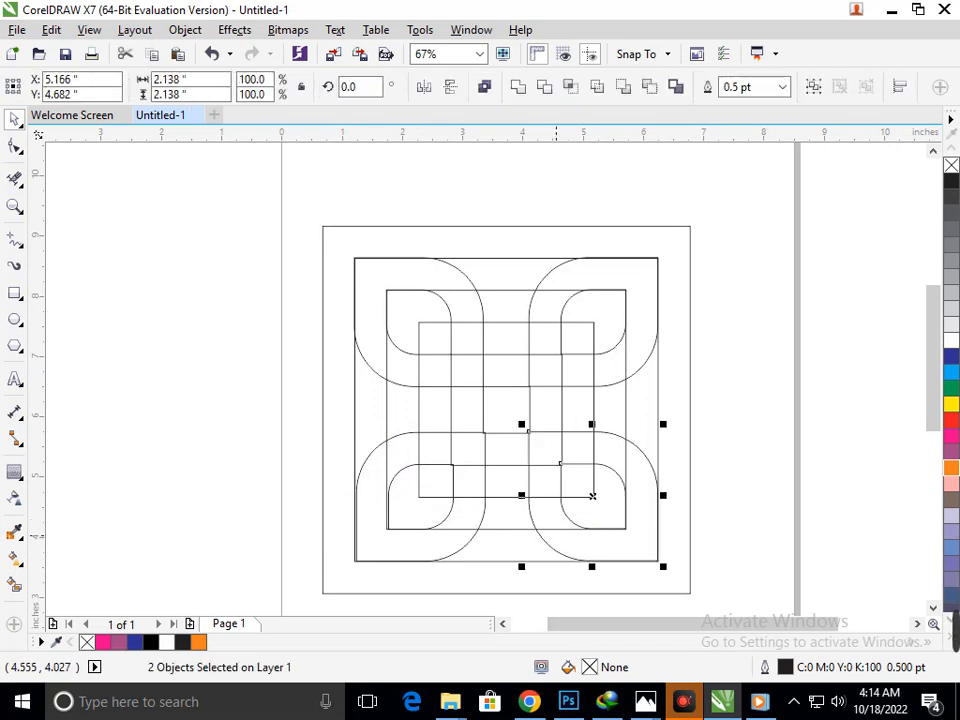
pyautogui.press('Right')
pyautogui.press('Escape')
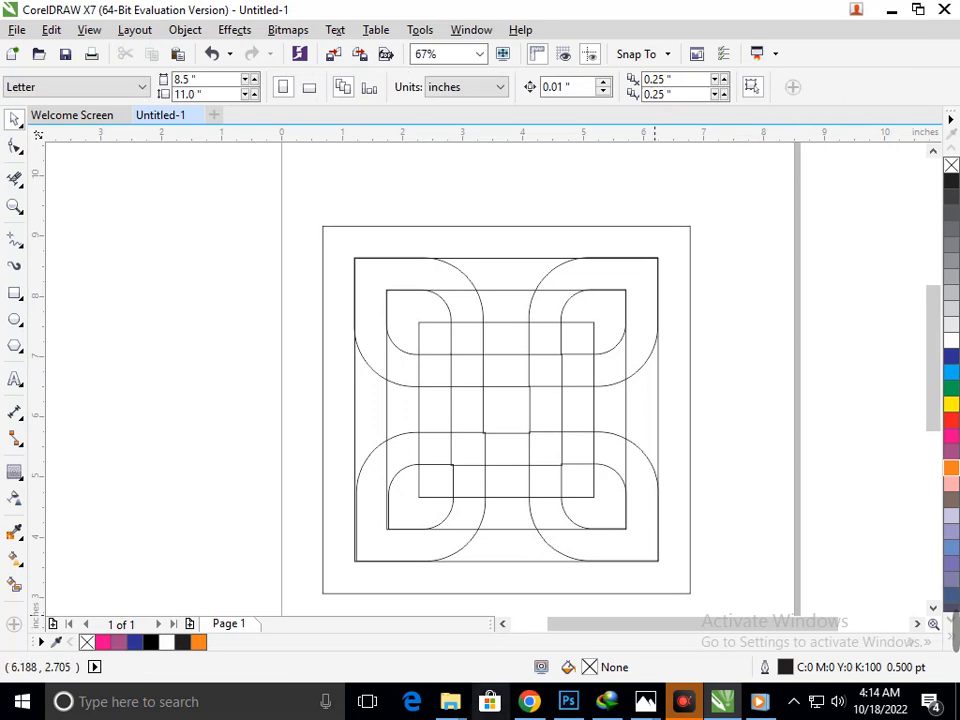
# Nudge the lower-right outer leaf 0.03 inch down and 0.01 inch left
pyautogui.scroll(3, 597, 558)
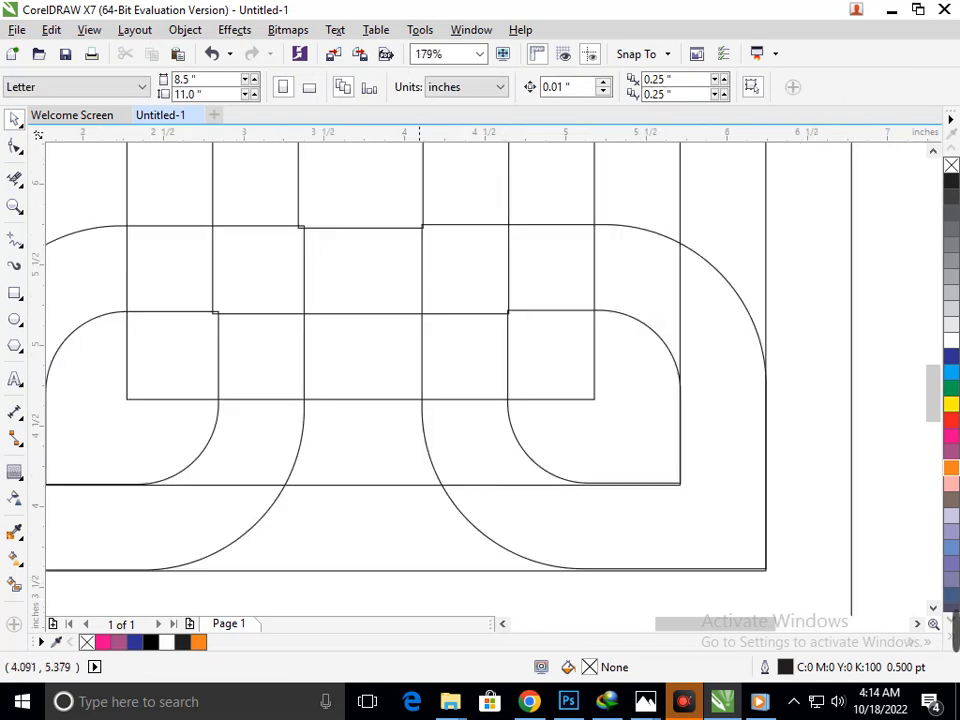
pyautogui.click(360, 165)
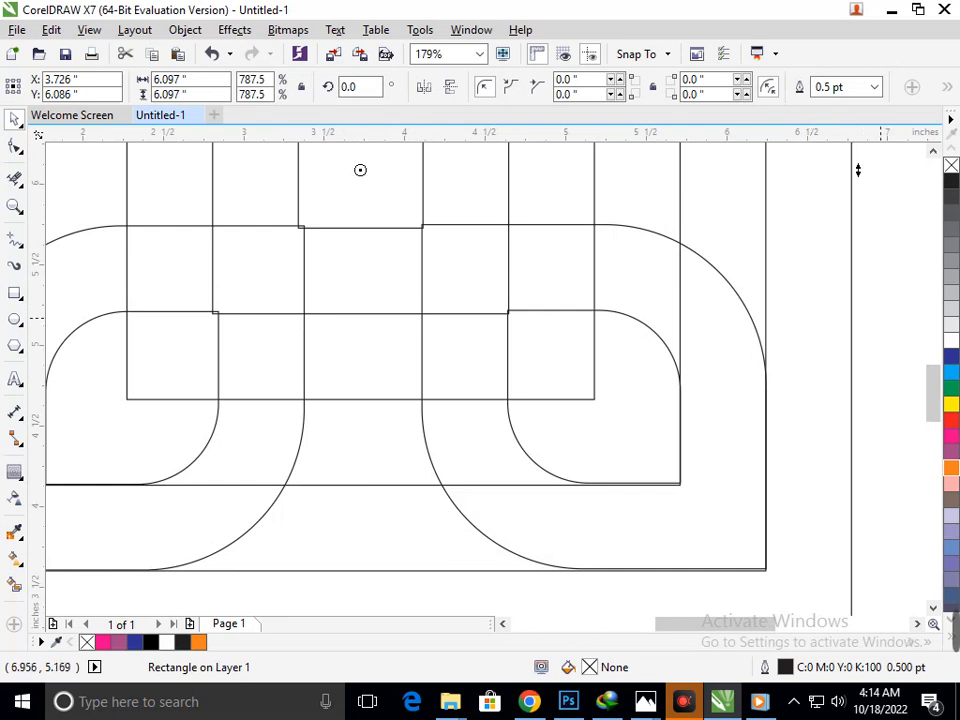
pyautogui.press('Escape')
pyautogui.click(487, 229)
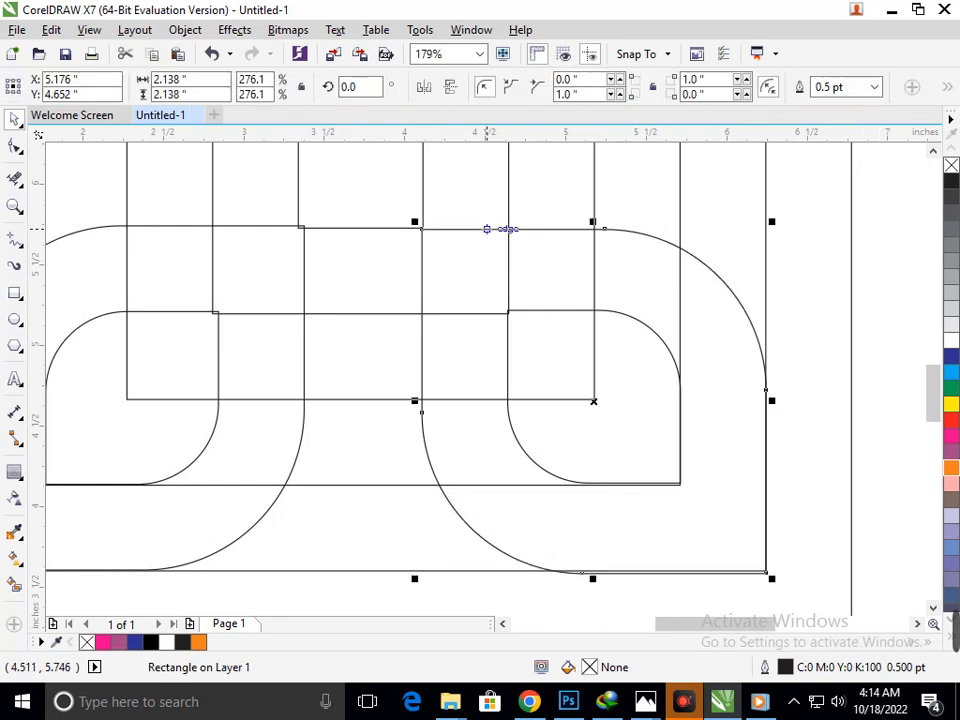
pyautogui.press('Left')
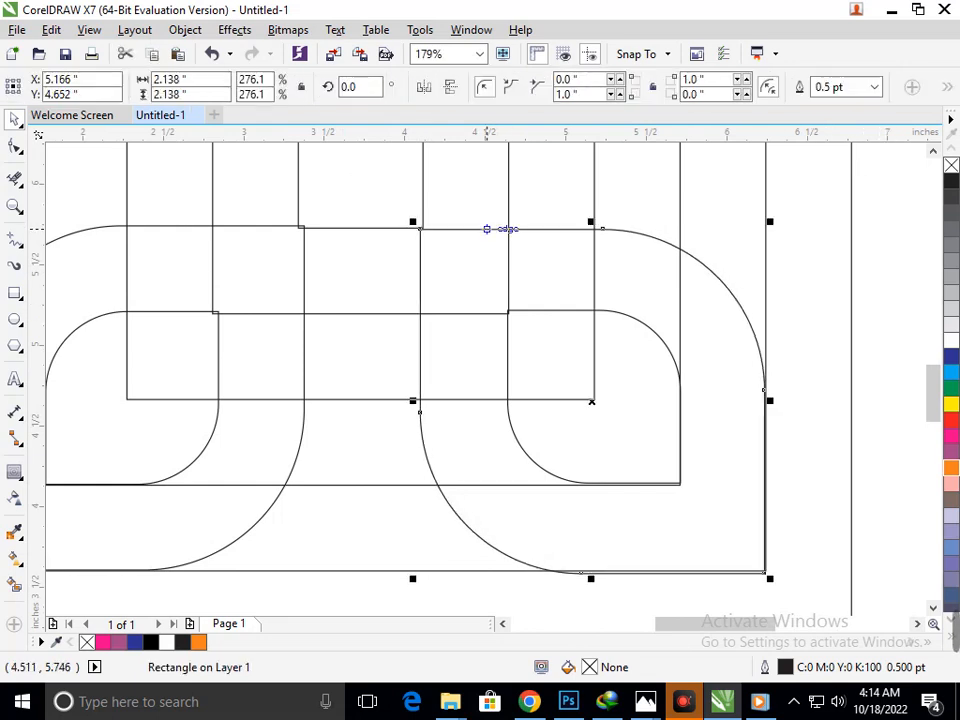
pyautogui.click(360, 170)
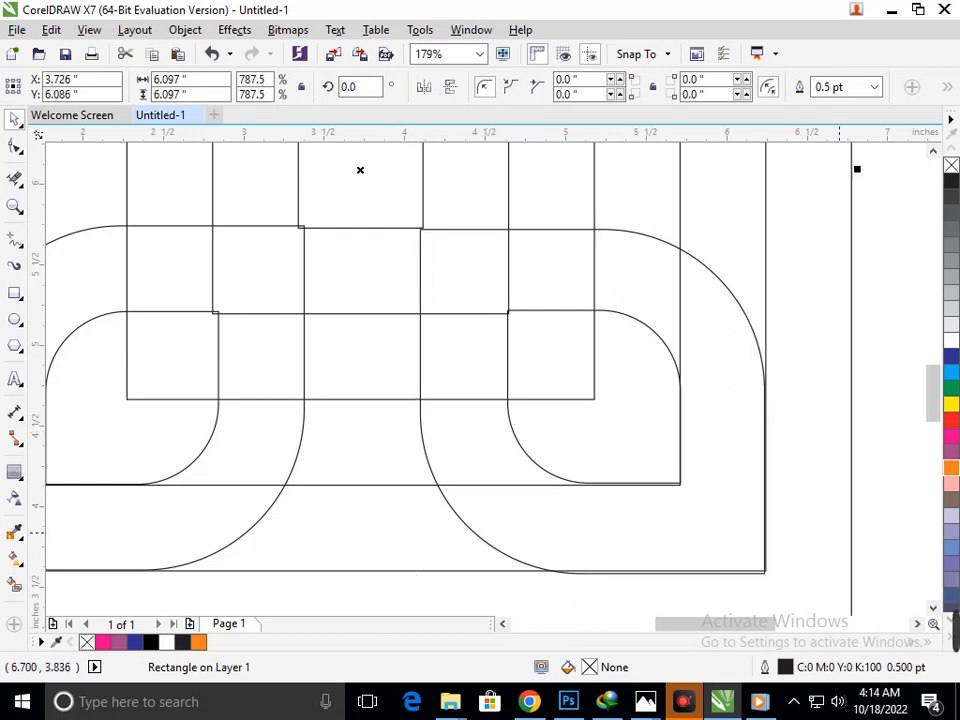
# Nudge the lower-right inner leaf 0.02 inch down to line up with the third-largest square's bottom edge
pyautogui.click(540, 466)
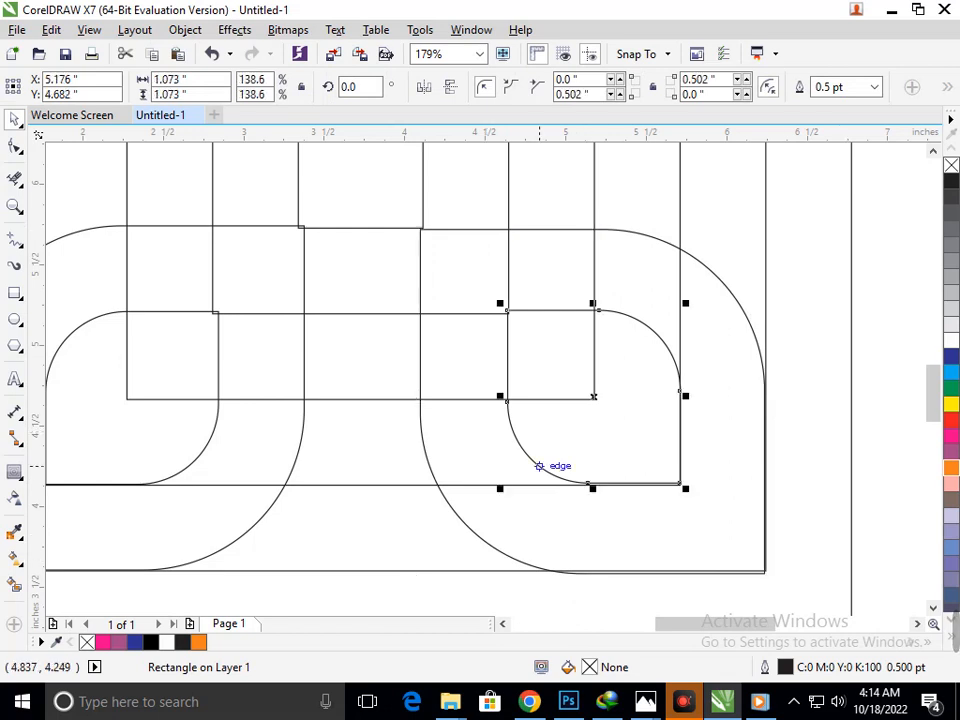
pyautogui.press('Down')
pyautogui.press('Down')
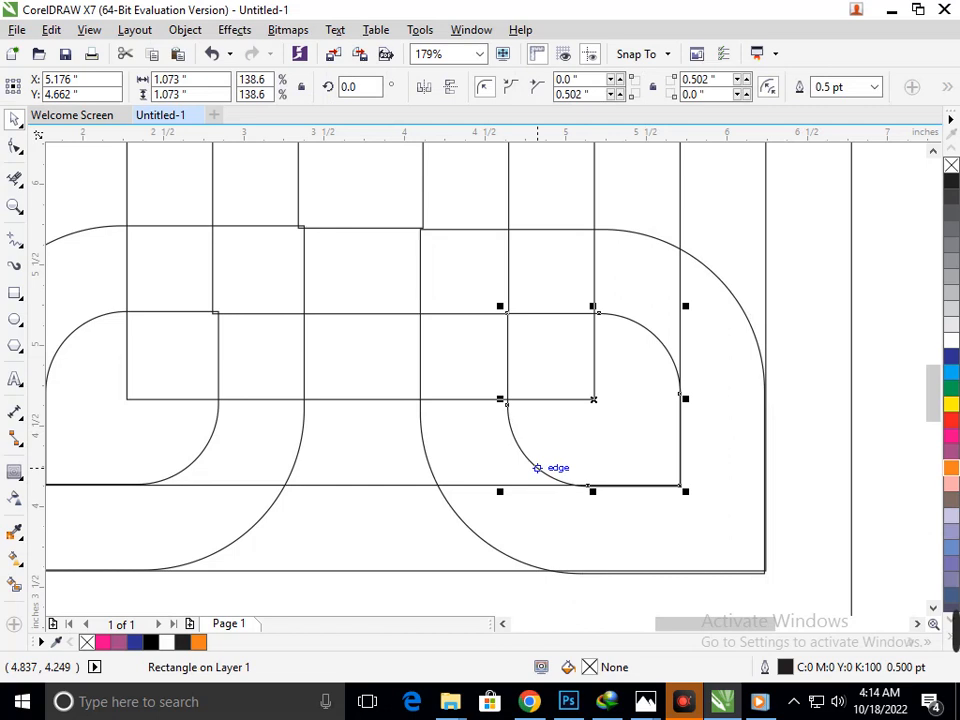
# Nudge the lower-left outer leaf 0.03 inch left and 0.01 inch down onto the second-largest square's corner
pyautogui.scroll(-4, 537, 467)
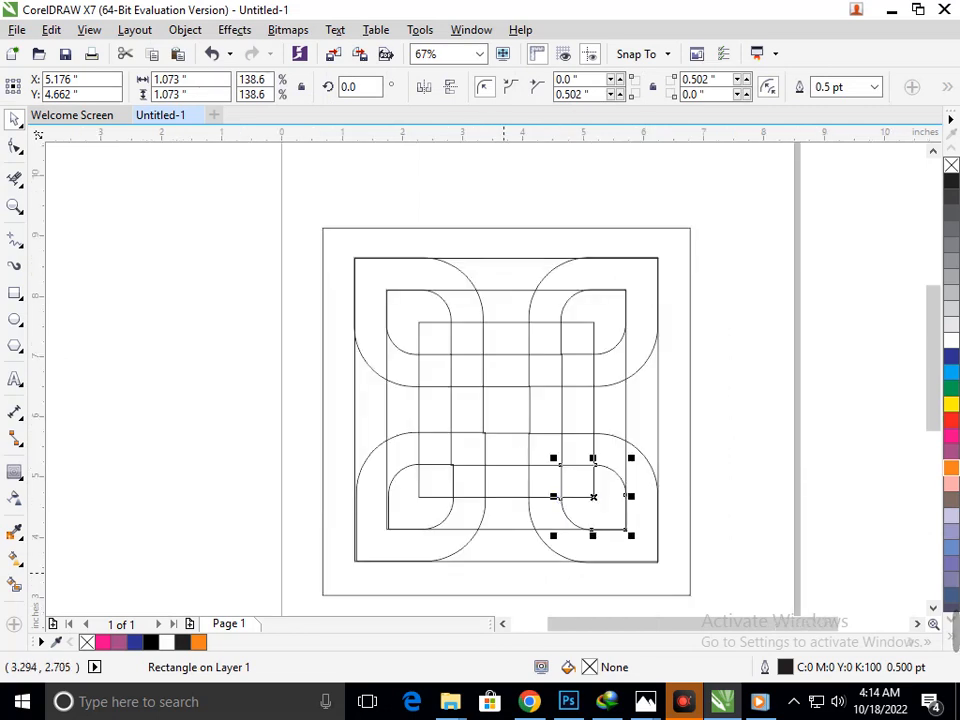
pyautogui.scroll(4, 492, 518)
pyautogui.click(474, 345)
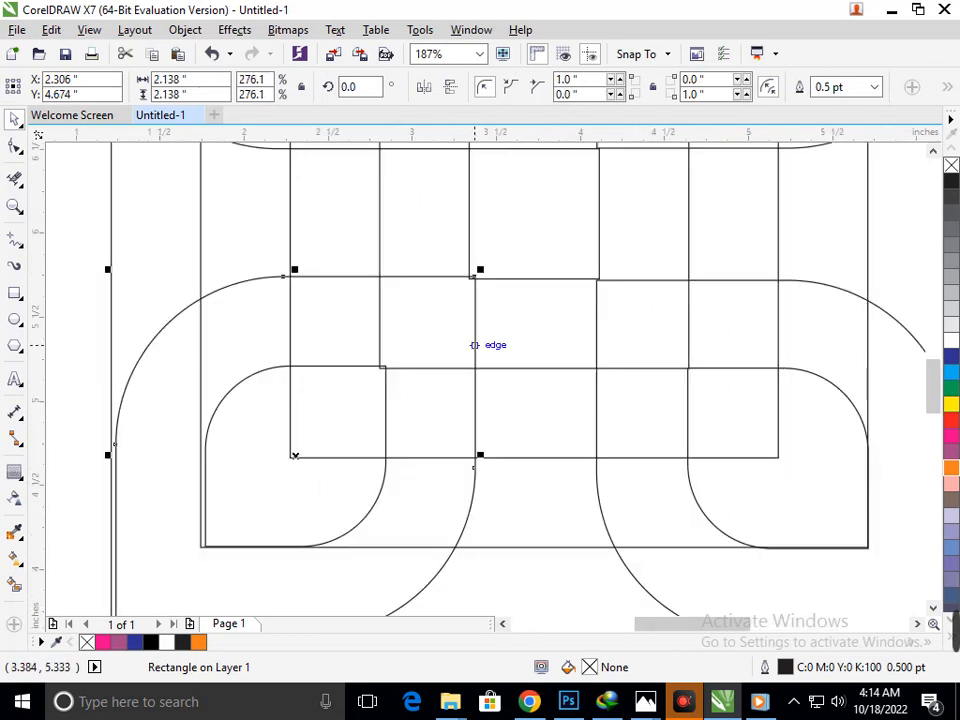
pyautogui.press('Left')
pyautogui.press('Left')
pyautogui.press('Left')
pyautogui.press('Down')
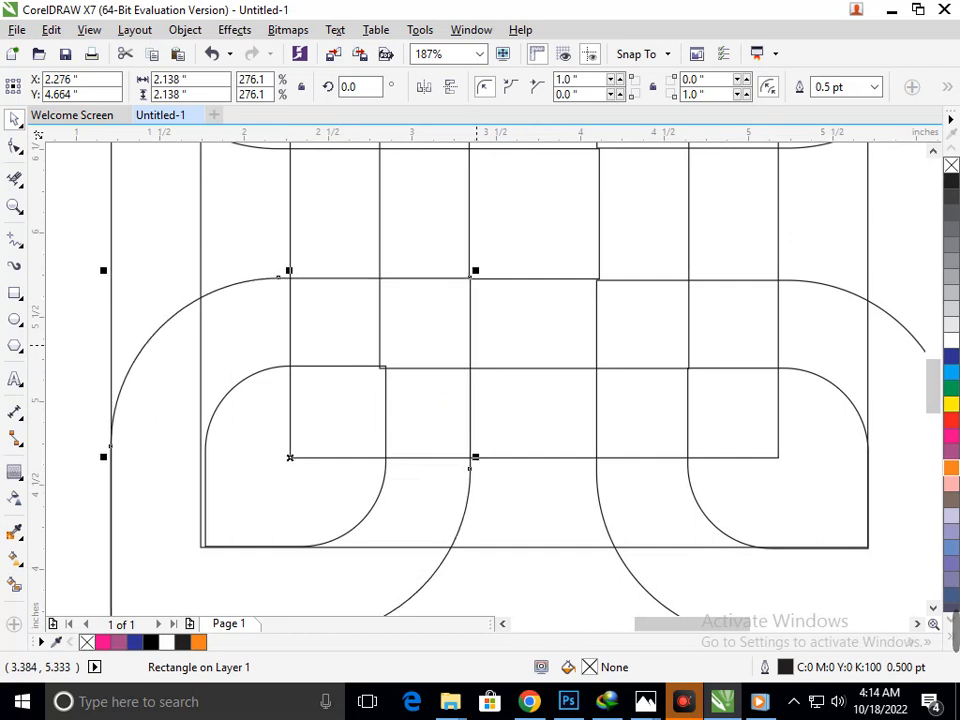
# Nudge the lower-left inner leaf 0.02 inch left onto the third-largest square's edge and deselect it
pyautogui.click(386, 414)
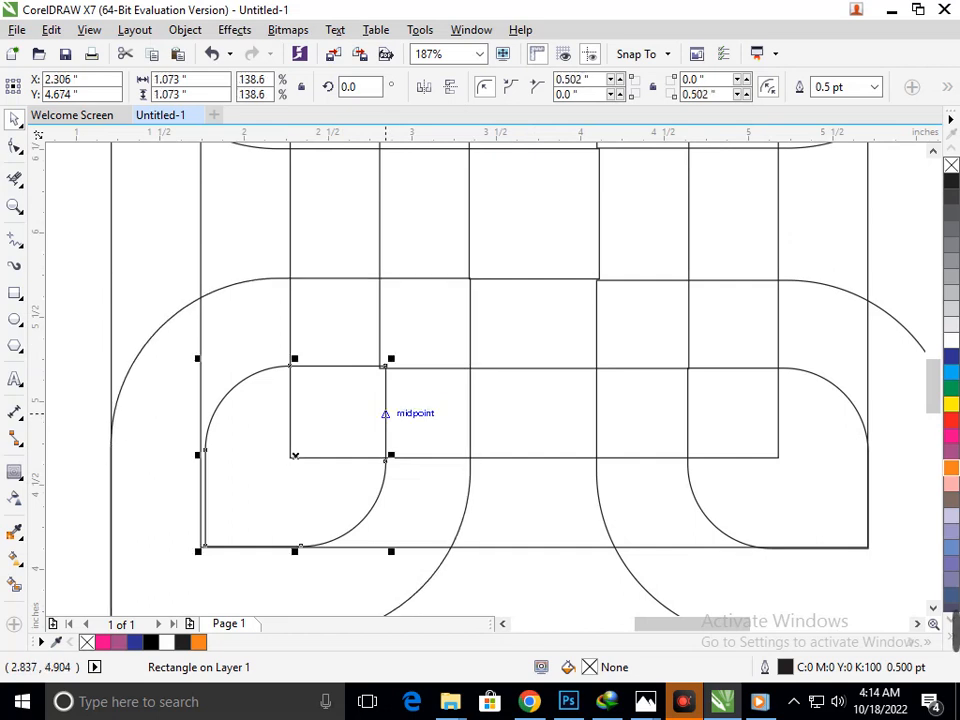
pyautogui.press('Left')
pyautogui.press('Left')
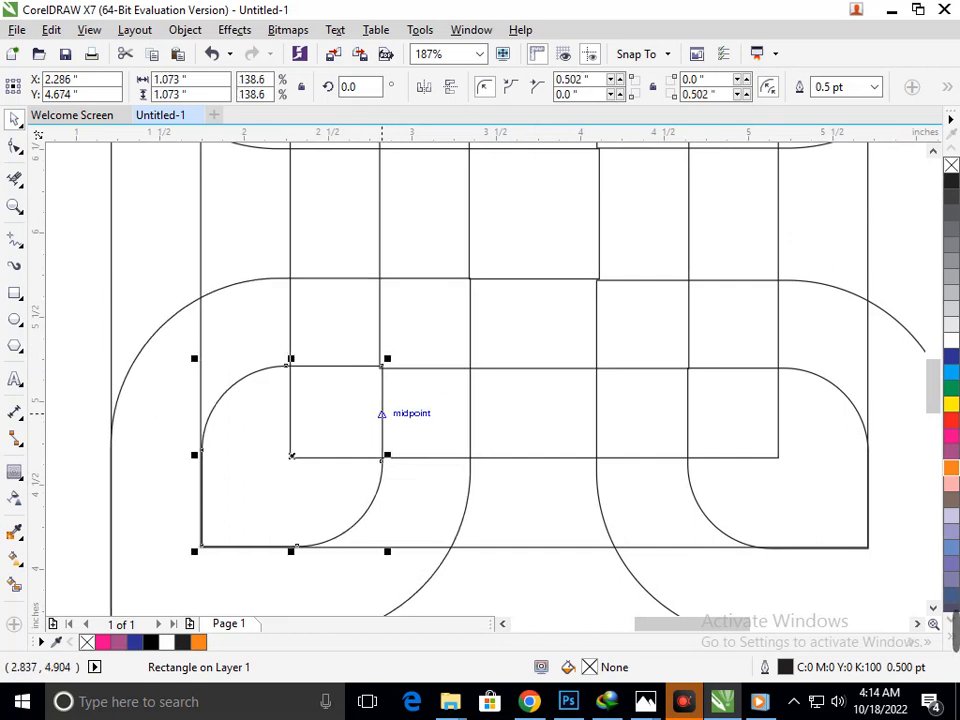
pyautogui.scroll(-3, 567, 458)
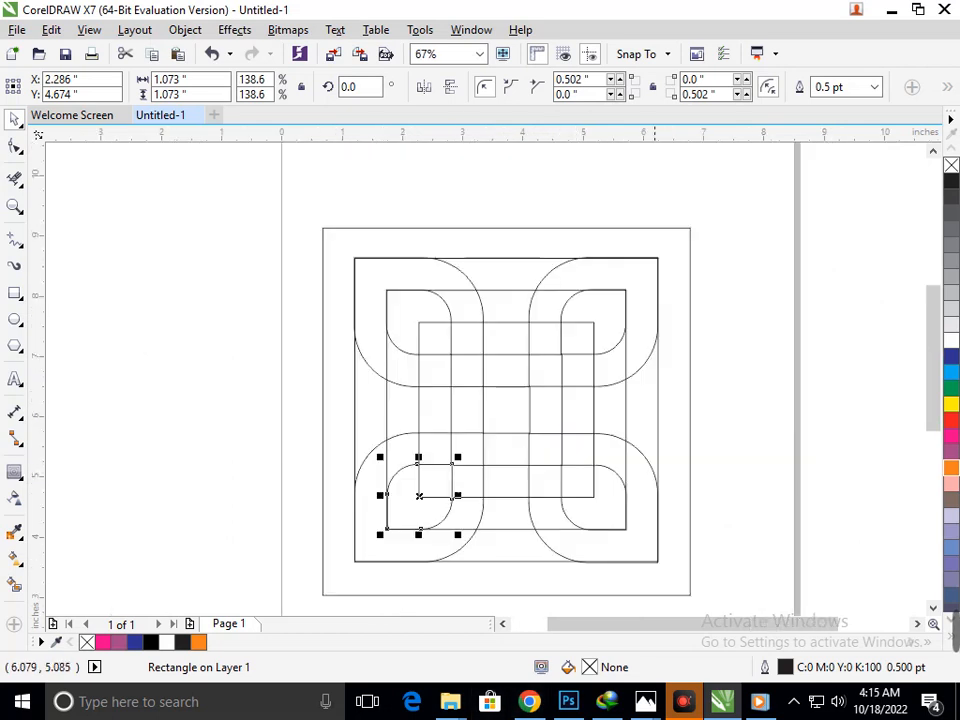
pyautogui.click(724, 538)
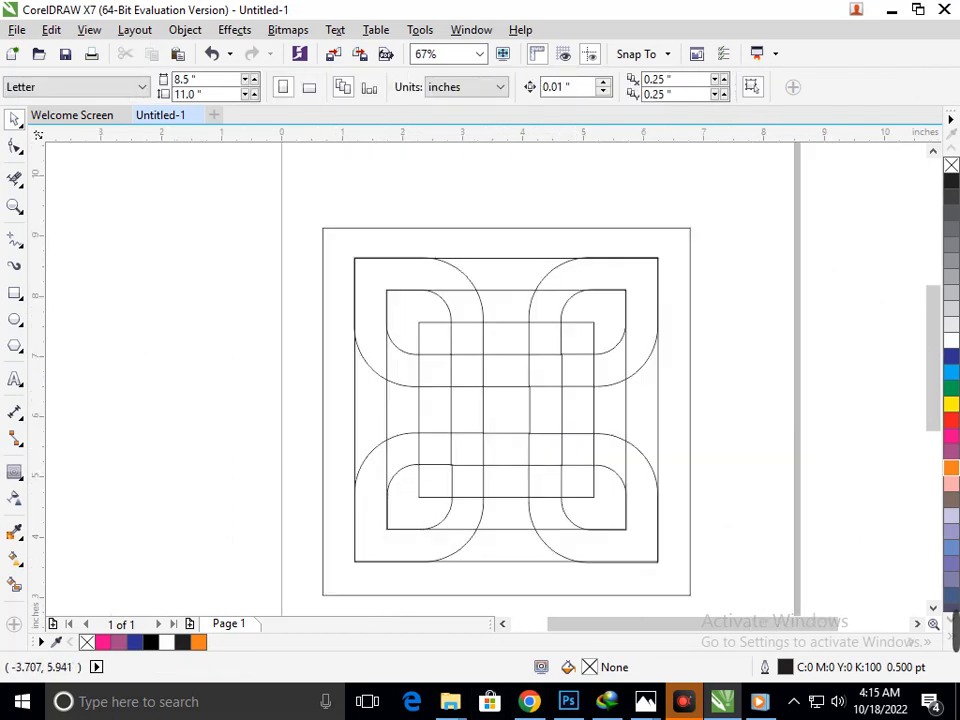
# With Virtual Segment Delete, remove square segments between the corner leaves and leaf lines crossing the innermost square's border band
pyautogui.click(14, 178)
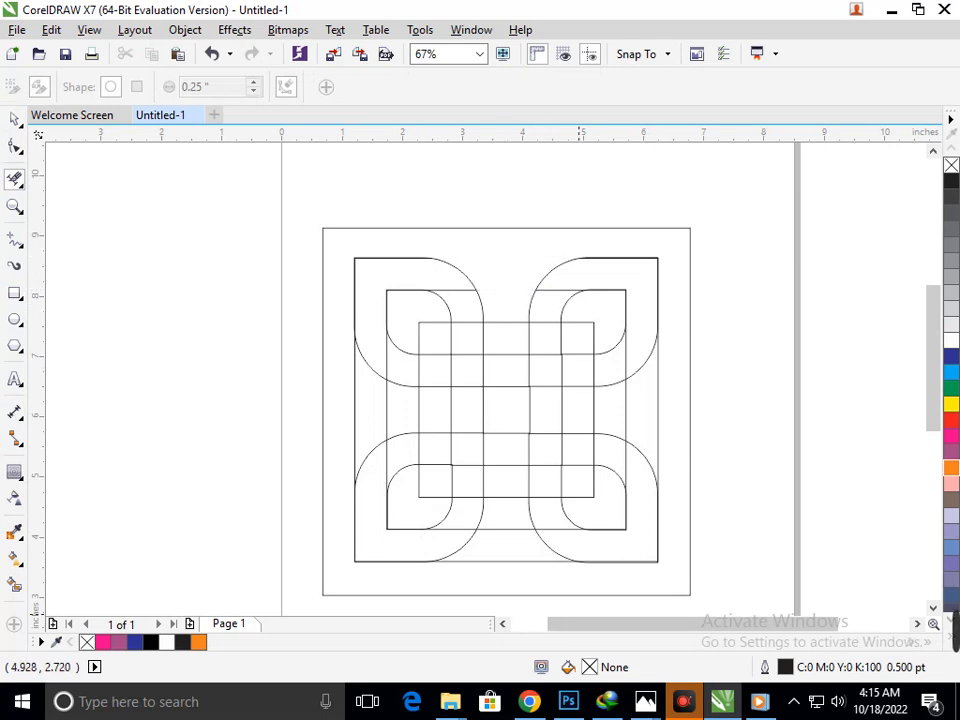
pyautogui.moveTo(670, 411); pyautogui.dragTo(615, 418)
pyautogui.moveTo(503, 548); pyautogui.dragTo(504, 497)
pyautogui.click(354, 408)
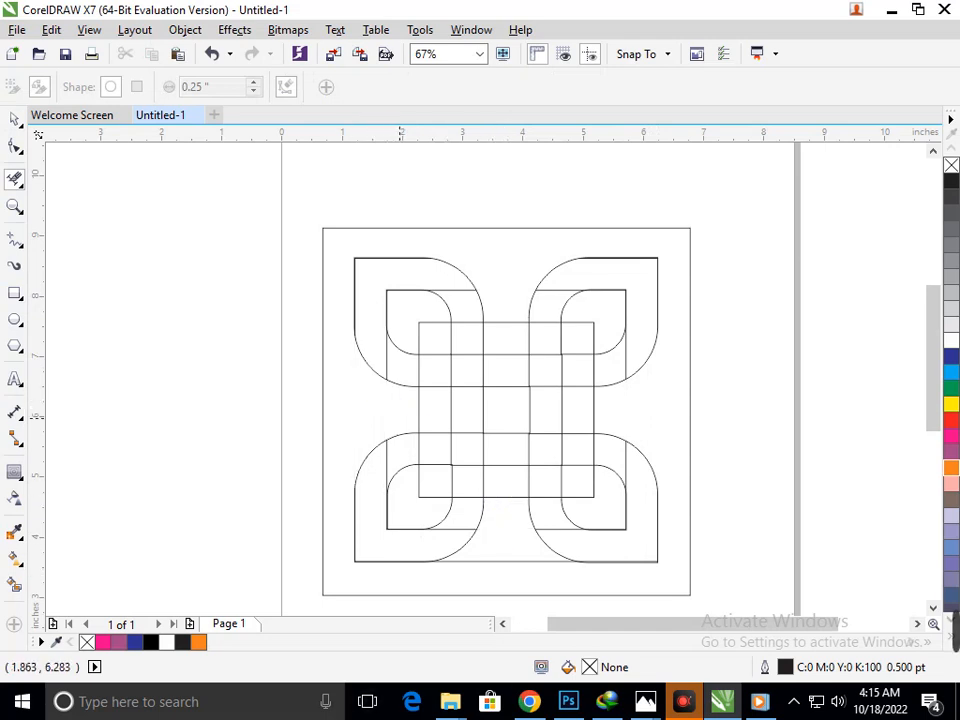
pyautogui.moveTo(432, 421)
pyautogui.mouseDown()
pyautogui.moveTo(438, 479)
pyautogui.moveTo(560, 473)
pyautogui.moveTo(585, 482)
pyautogui.moveTo(579, 364)
pyautogui.moveTo(533, 346)
pyautogui.moveTo(450, 336)
pyautogui.moveTo(437, 341)
pyautogui.moveTo(433, 400)
pyautogui.mouseUp()
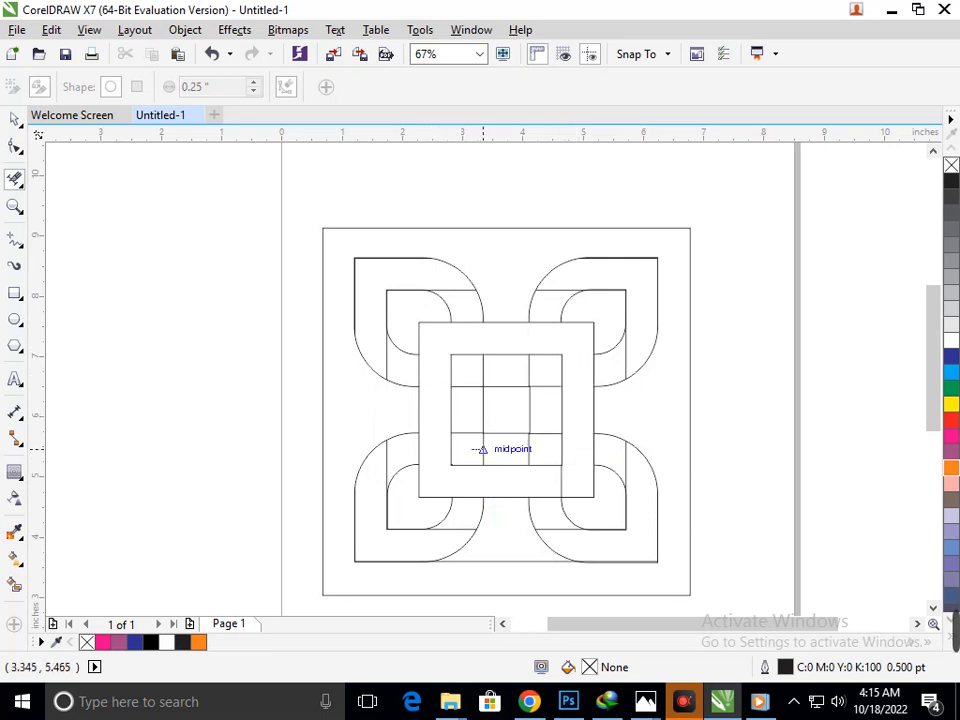
# Try deleting the leaf segments that cross between the two small squares at the ornament's centre
pyautogui.moveTo(483, 447); pyautogui.dragTo(541, 444)
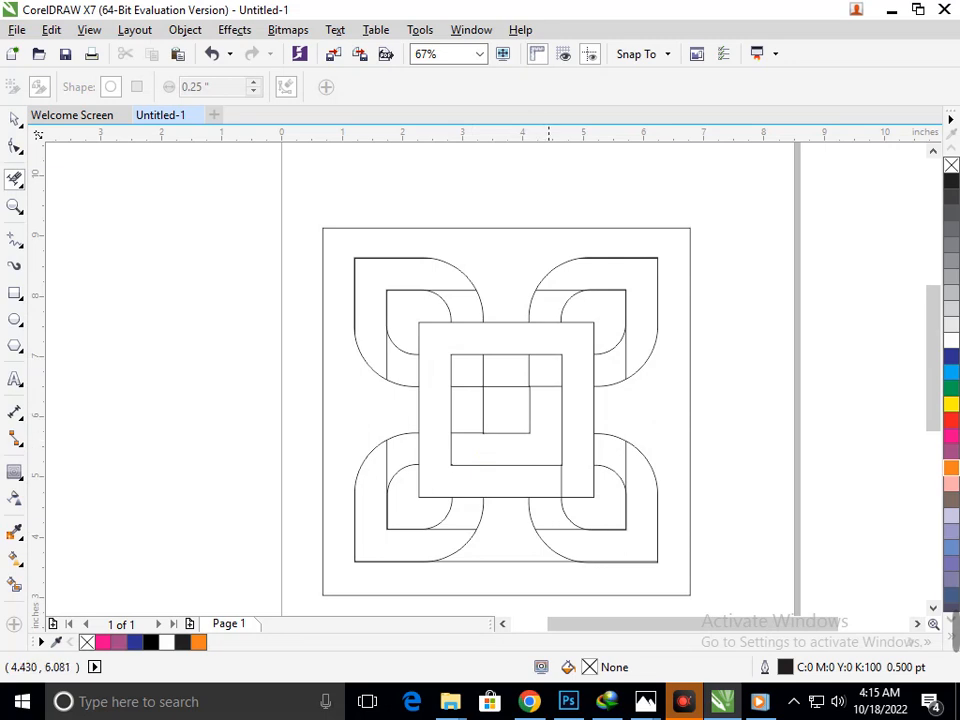
pyautogui.moveTo(539, 371); pyautogui.dragTo(467, 433)
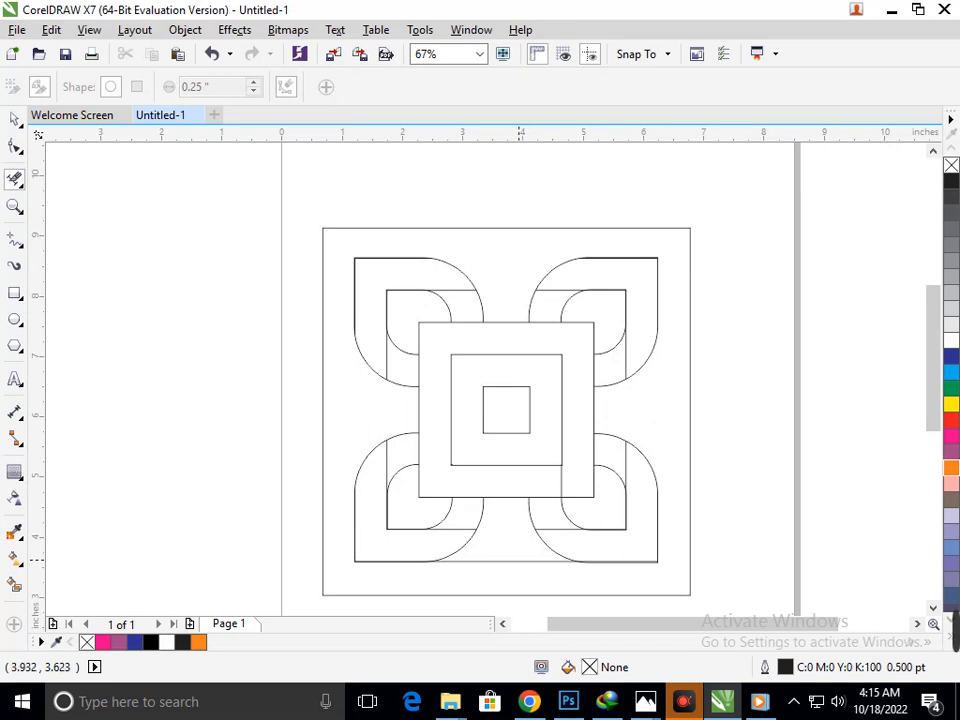
pyautogui.moveTo(450, 535); pyautogui.dragTo(428, 536)
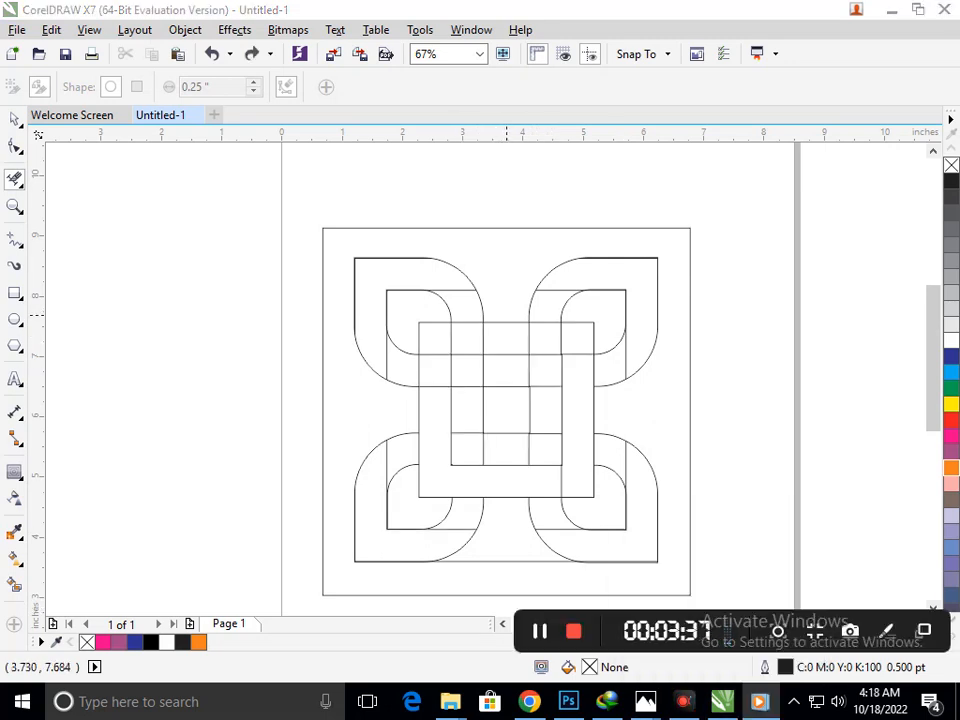
# Delete the innermost square's top-edge segment between the two upper leaf pairs
pyautogui.moveTo(507, 317); pyautogui.dragTo(506, 344)
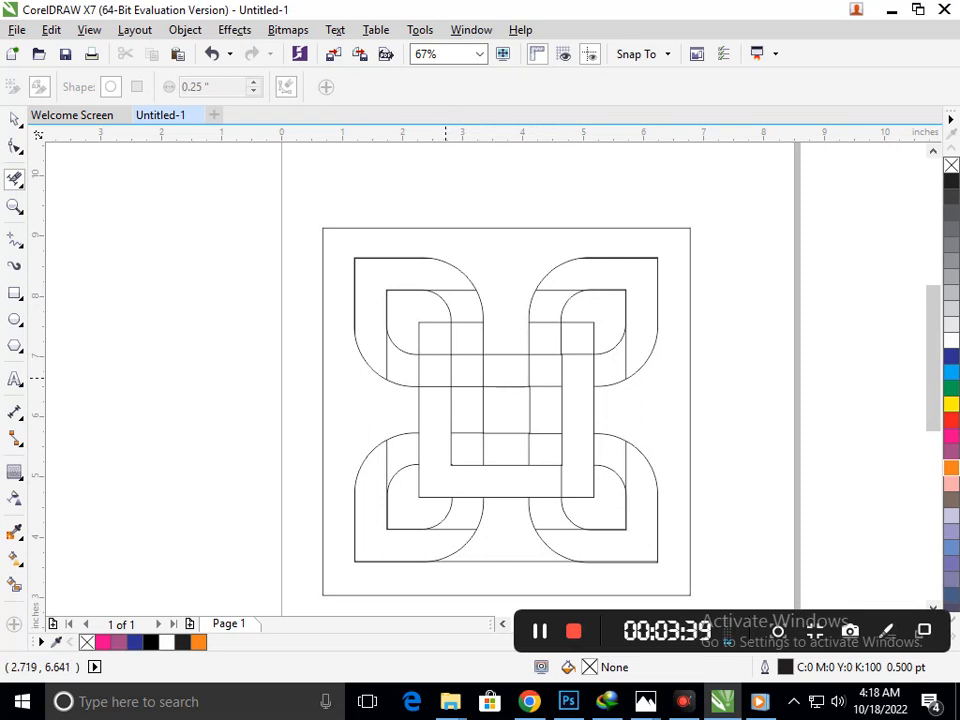
# Try deleting crossing segments where the upper-left leaf pair meets the innermost square, and undo those deletions
pyautogui.moveTo(446, 368); pyautogui.dragTo(494, 374)
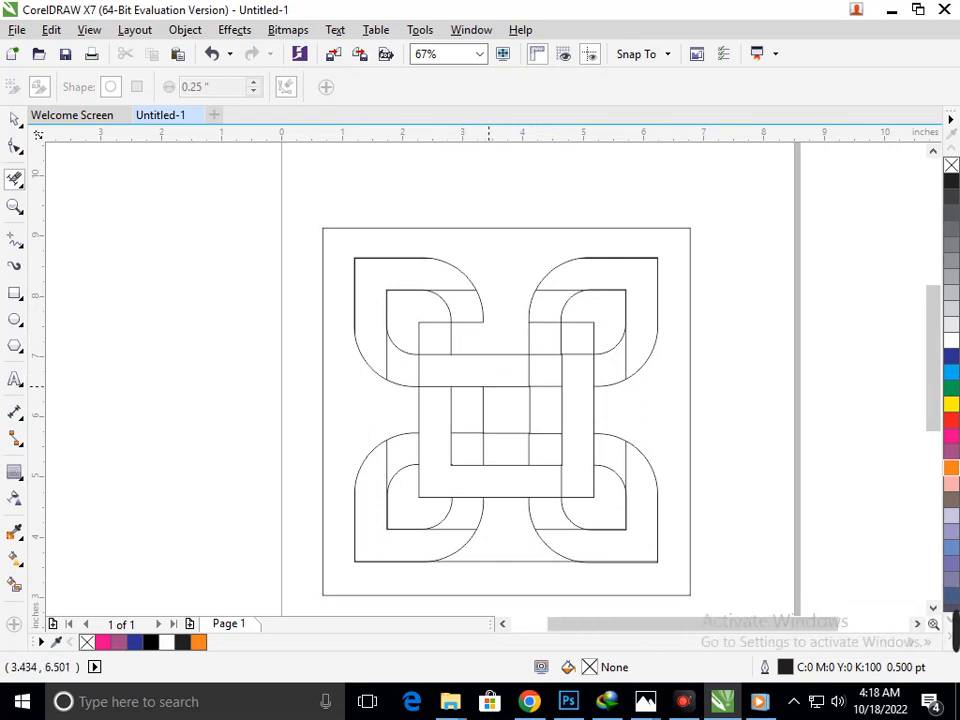
pyautogui.click(435, 354)
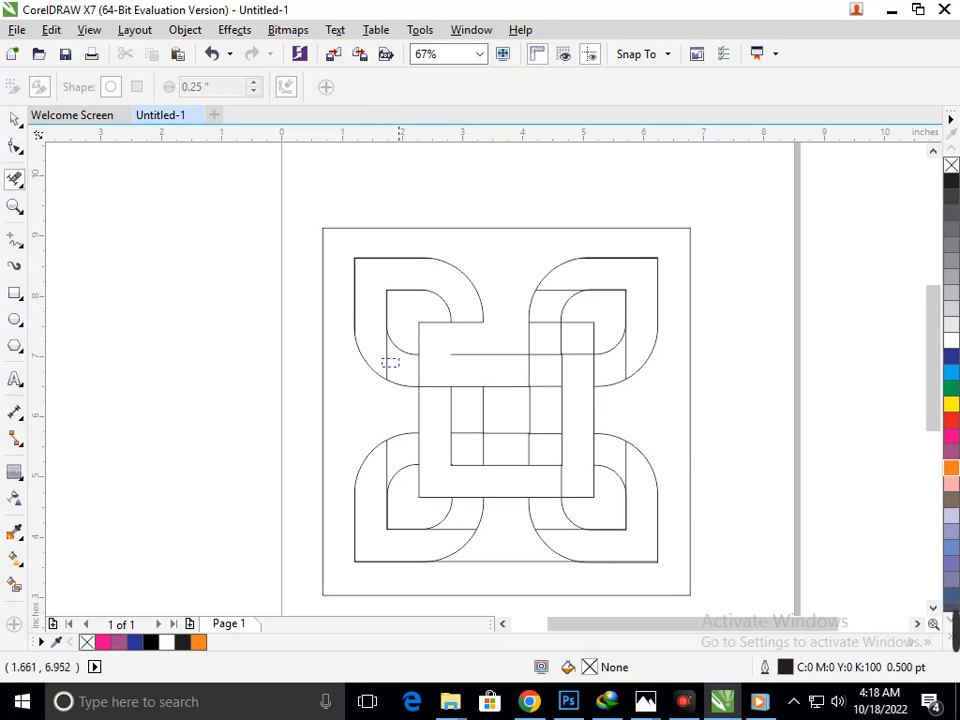
pyautogui.hotkey('ctrl', 'z')
pyautogui.hotkey('ctrl', 'z')
pyautogui.hotkey('ctrl', 'z')
pyautogui.hotkey('ctrl', 'z')
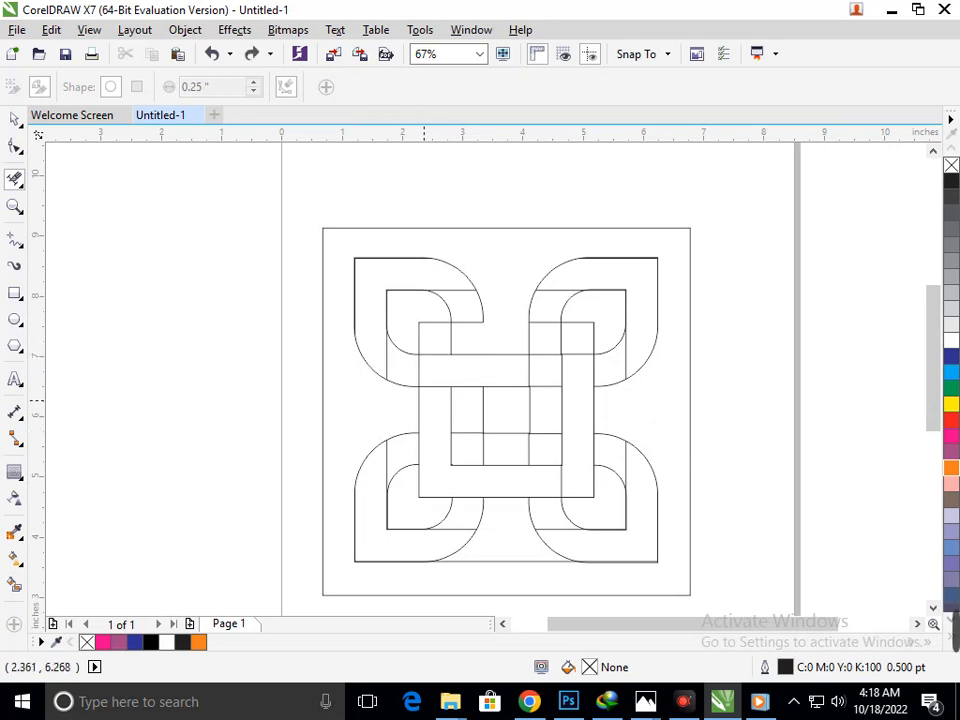
pyautogui.hotkey('ctrl', 'z')
pyautogui.hotkey('ctrl', 'z')
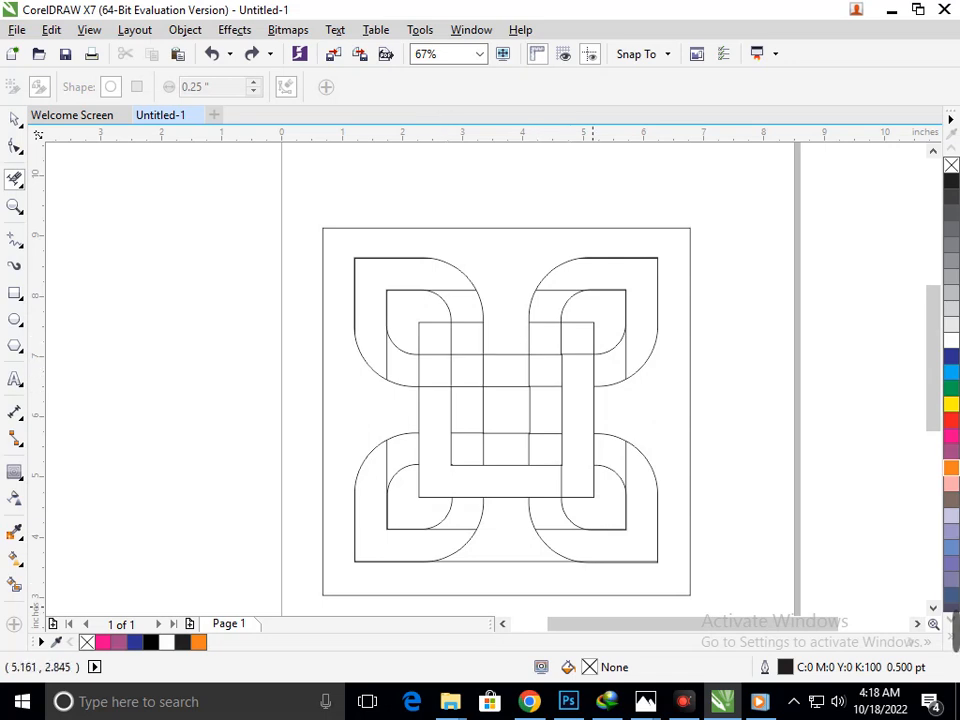
# Delete the overlapping segments in the upper-left leaf pair and where its bands cross the innermost square's upper-left corner
pyautogui.click(386, 367)
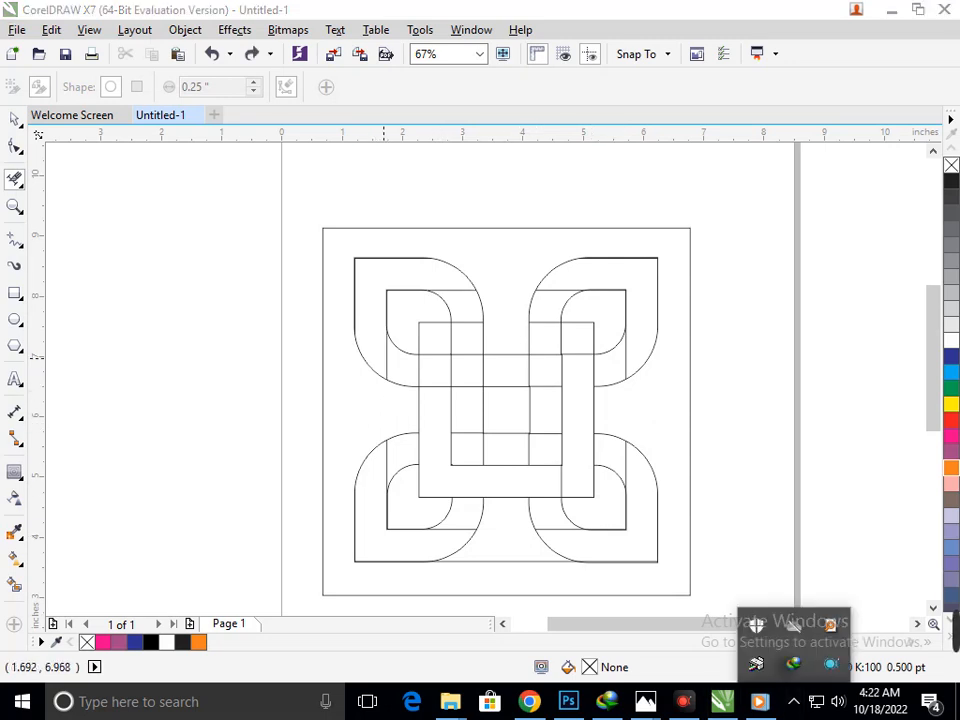
pyautogui.click(385, 360)
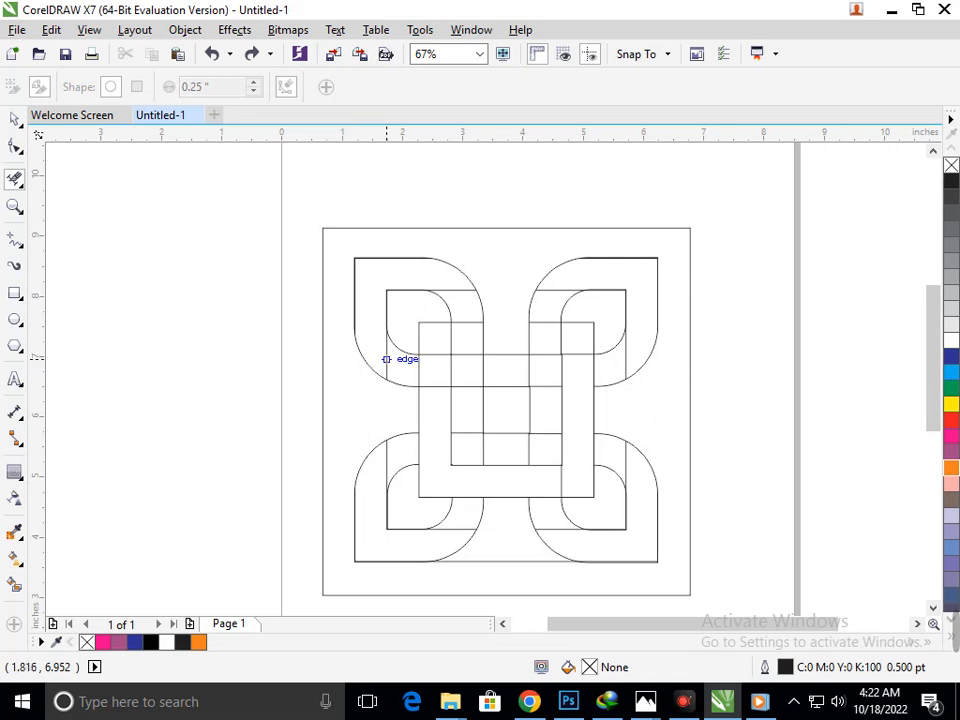
pyautogui.click(386, 359)
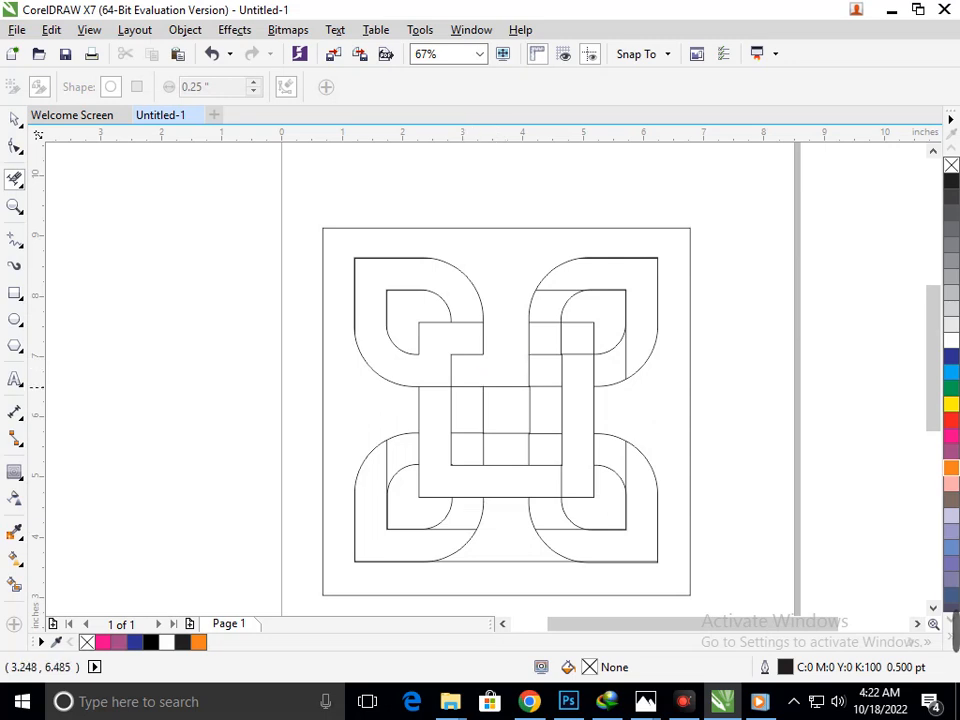
pyautogui.click(468, 388)
pyautogui.click(451, 405)
pyautogui.click(418, 406)
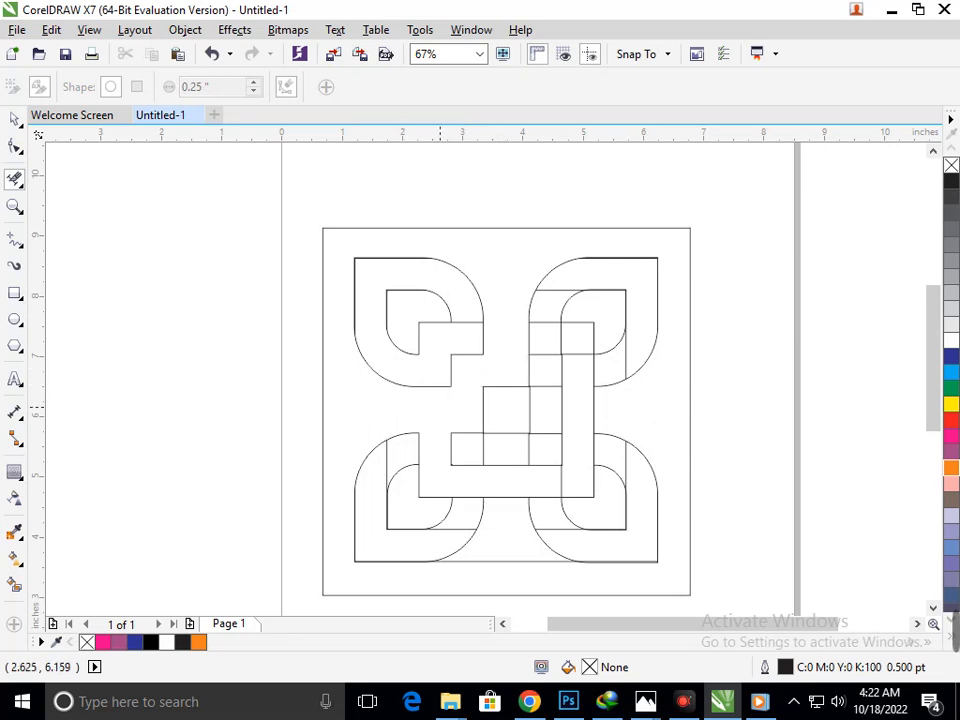
pyautogui.click(463, 323)
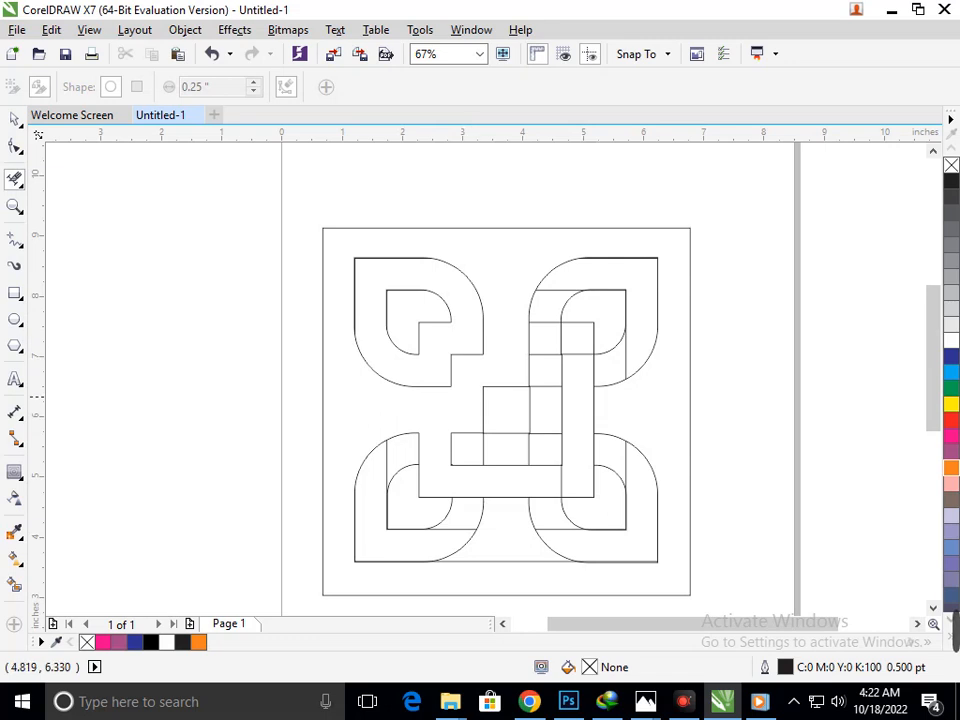
# Try deleting the segments where the upper-right outer leaf crosses the innermost square's upper-right corner, and undo the deletions
pyautogui.click(528, 374)
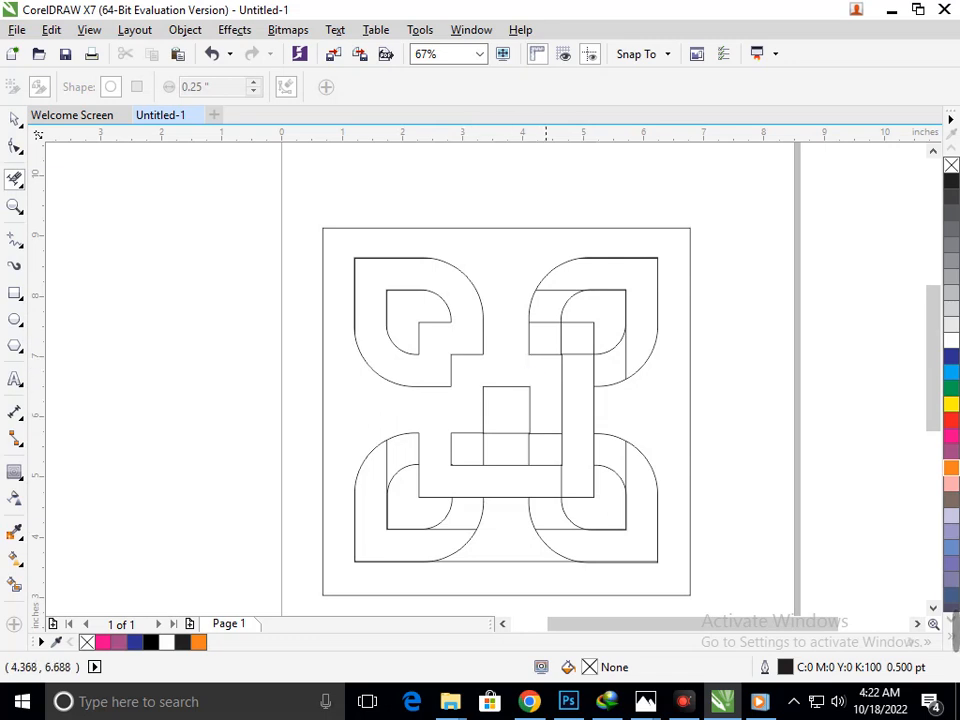
pyautogui.click(561, 369)
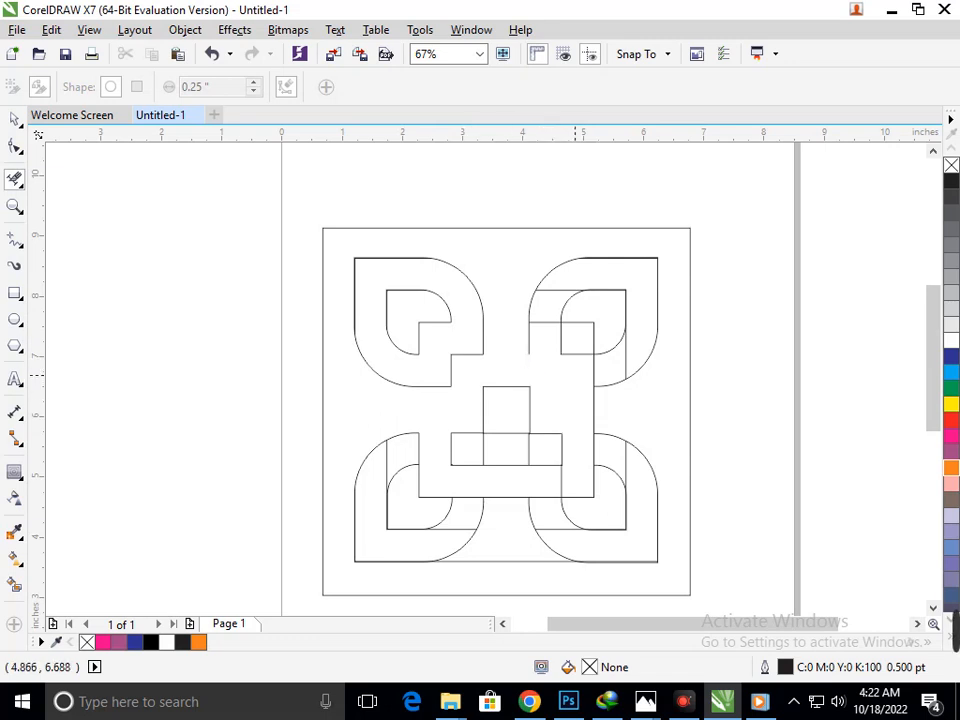
pyautogui.hotkey('ctrl', 'z')
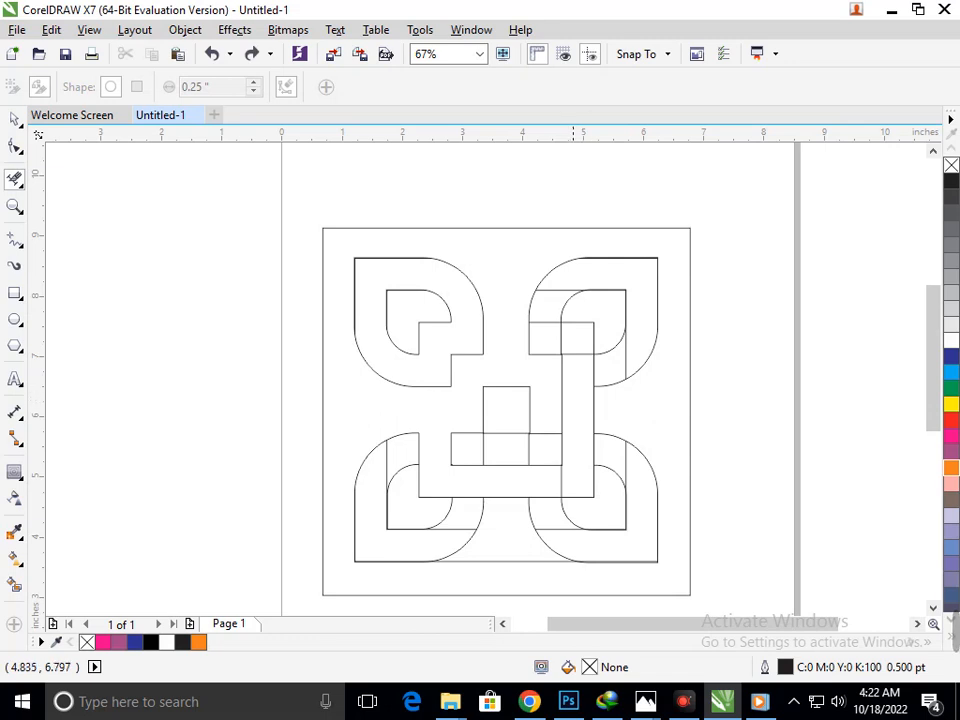
pyautogui.hotkey('ctrl', 'z')
# Try trimming the crossing segments within the upper-right leaf pair and beside the small central square, and undo the deletions
pyautogui.click(465, 322)
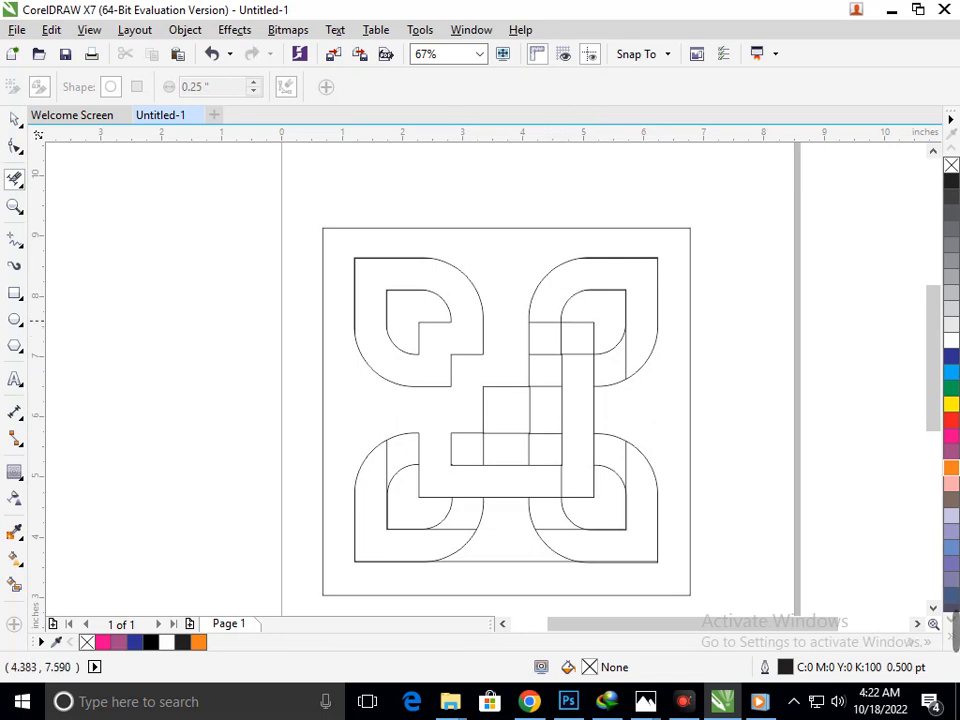
pyautogui.moveTo(537, 352); pyautogui.dragTo(548, 376)
pyautogui.click(592, 369)
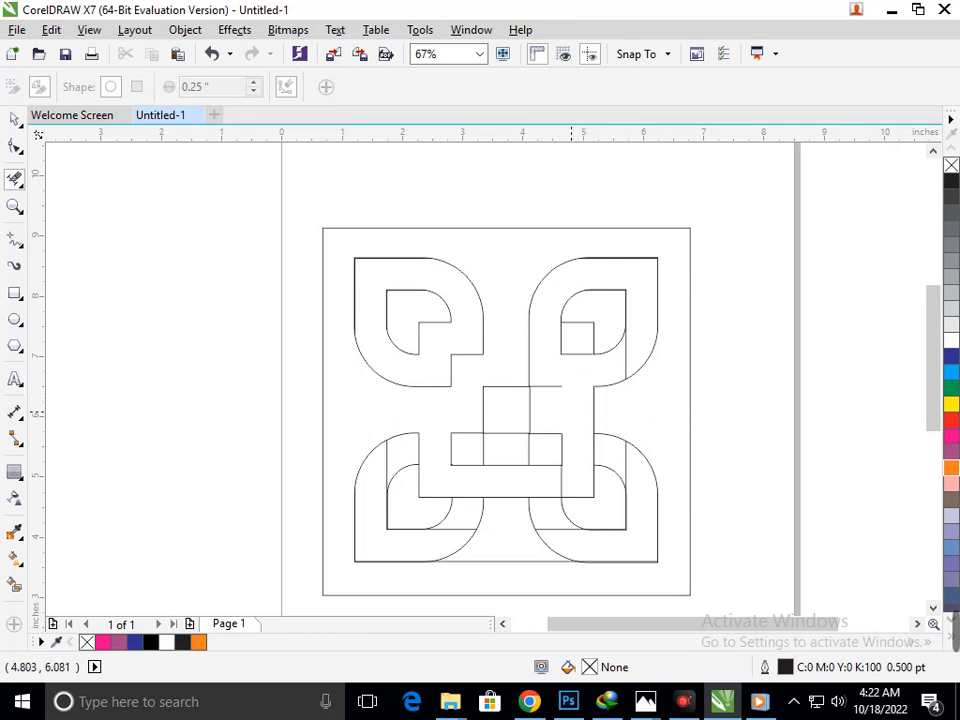
pyautogui.moveTo(546, 396); pyautogui.dragTo(543, 416)
pyautogui.hotkey('ctrl', 'z')
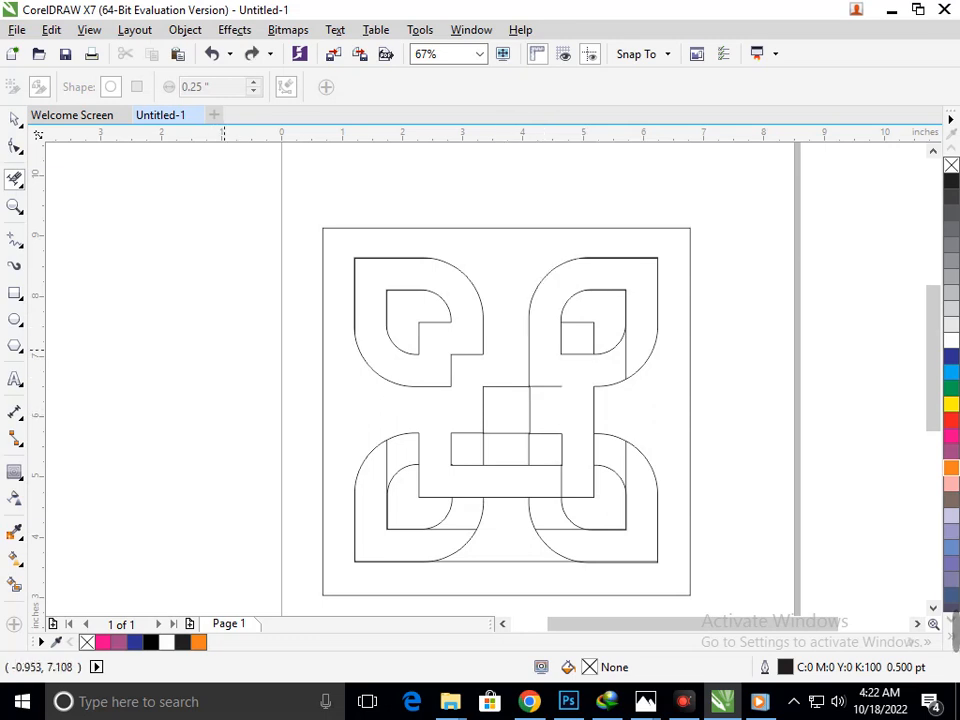
pyautogui.click(626, 358)
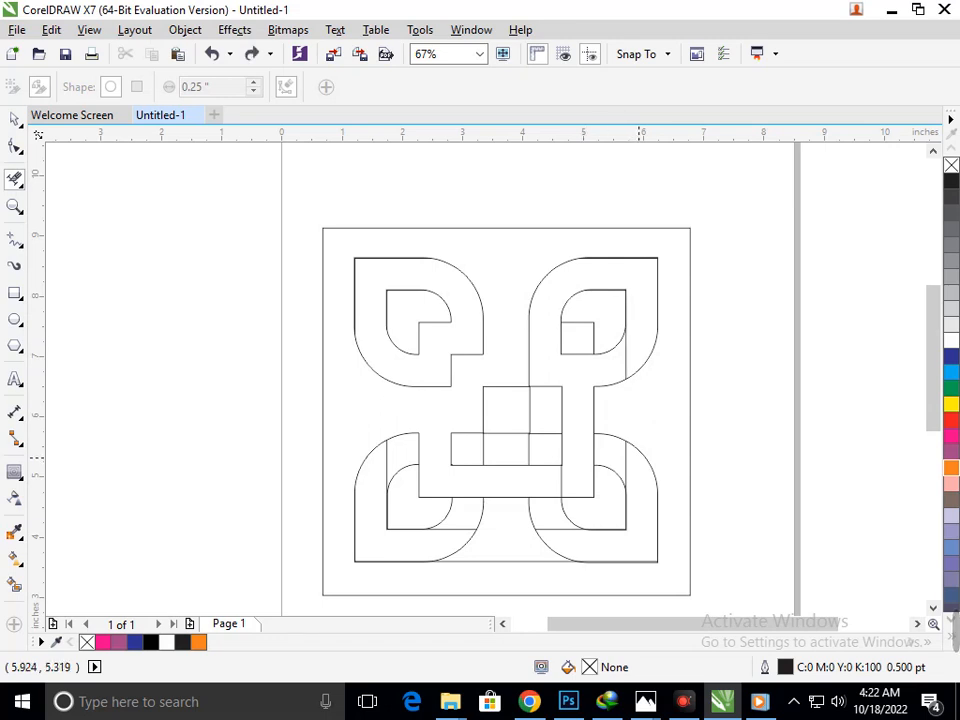
pyautogui.hotkey('ctrl', 'z')
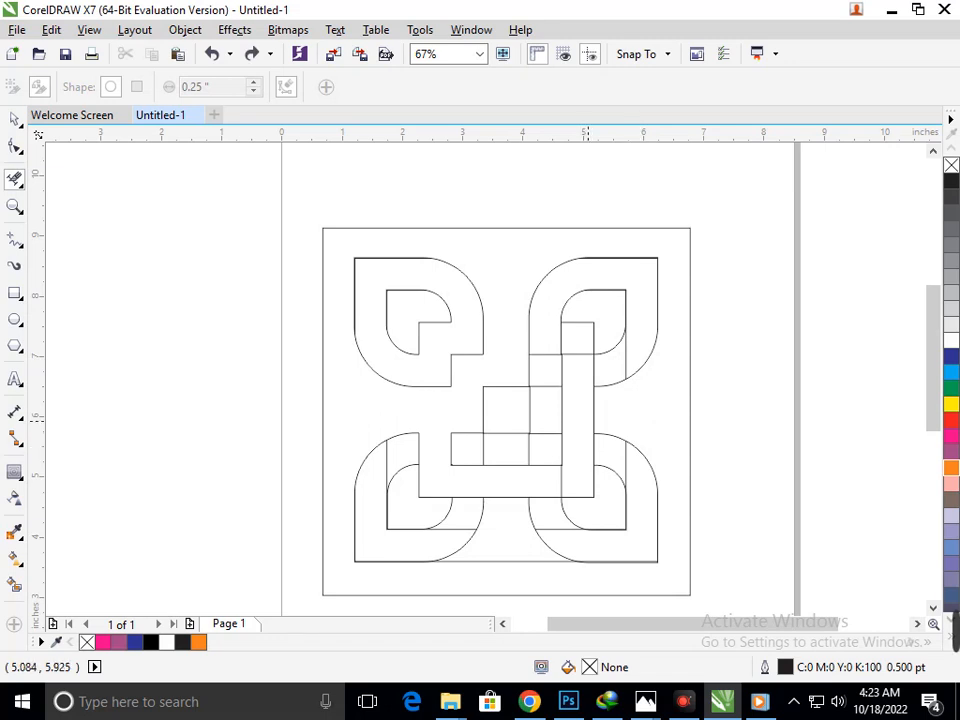
pyautogui.hotkey('ctrl', 'z')
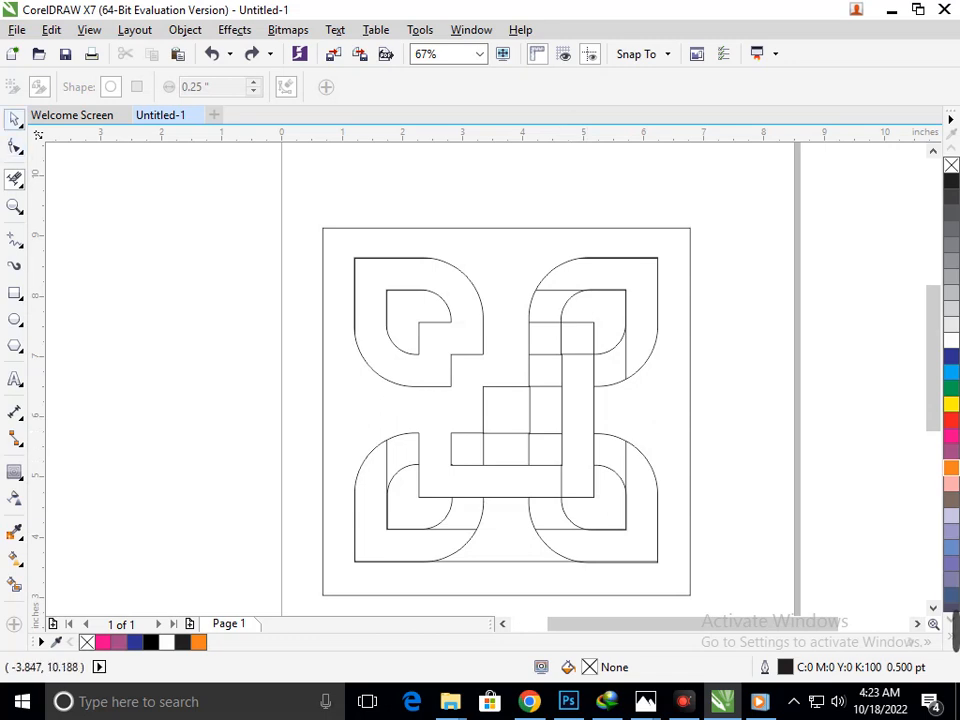
# Delete the lower-right outer leaf and move the large outer square off the ornament beyond the page's left edge
pyautogui.click(15, 118)
pyautogui.click(530, 487)
pyautogui.press('Delete')
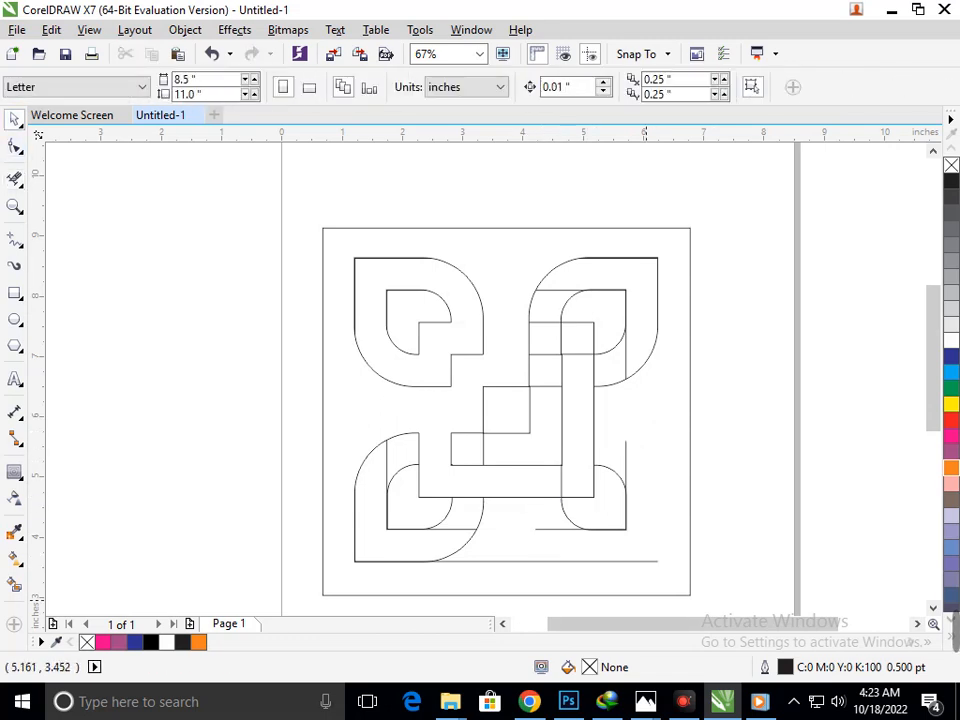
pyautogui.click(793, 701)
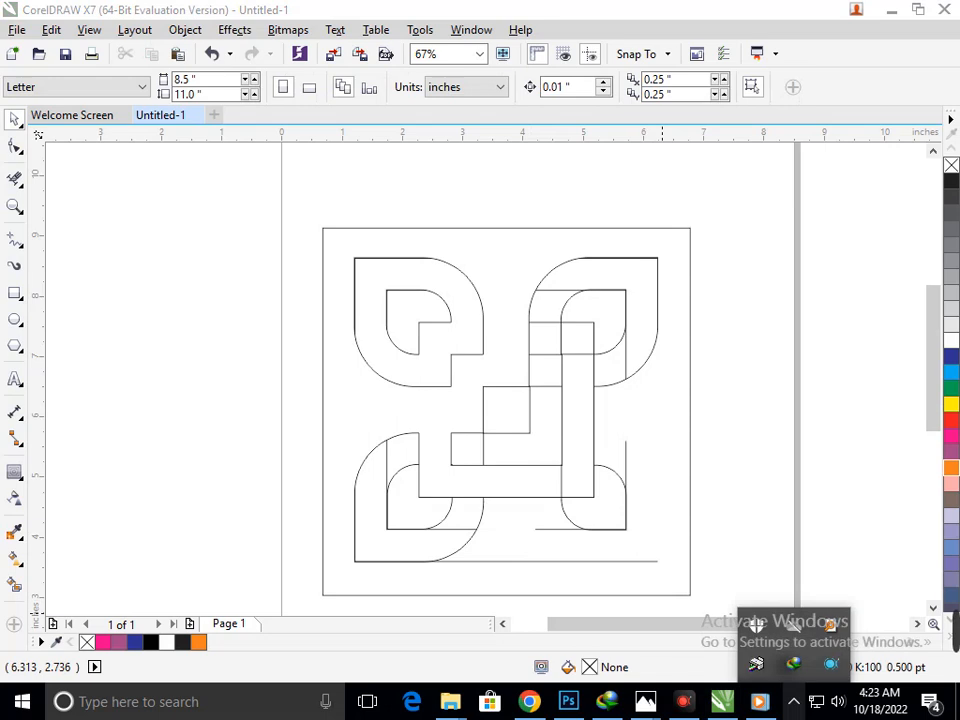
pyautogui.moveTo(659, 583); pyautogui.dragTo(259, 538)
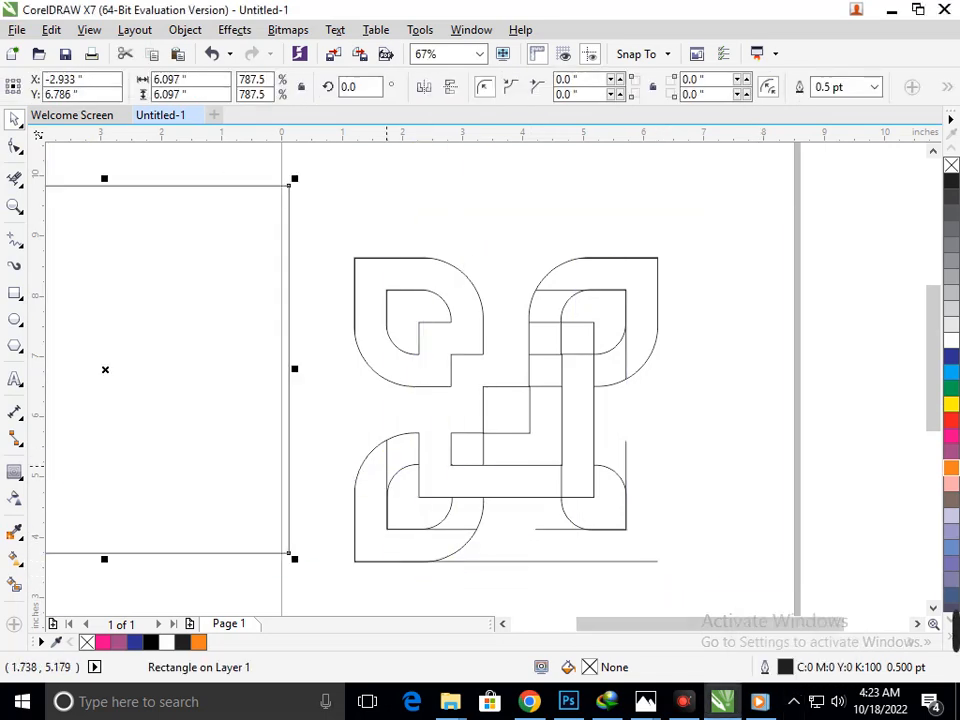
# Delete the lower-left leaf pair and the leftover line segments around the lower leaves
pyautogui.click(388, 468)
pyautogui.press('Delete')
pyautogui.click(389, 470)
pyautogui.press('Delete')
pyautogui.click(390, 471)
pyautogui.press('Delete')
pyautogui.click(422, 476)
pyautogui.press('Delete')
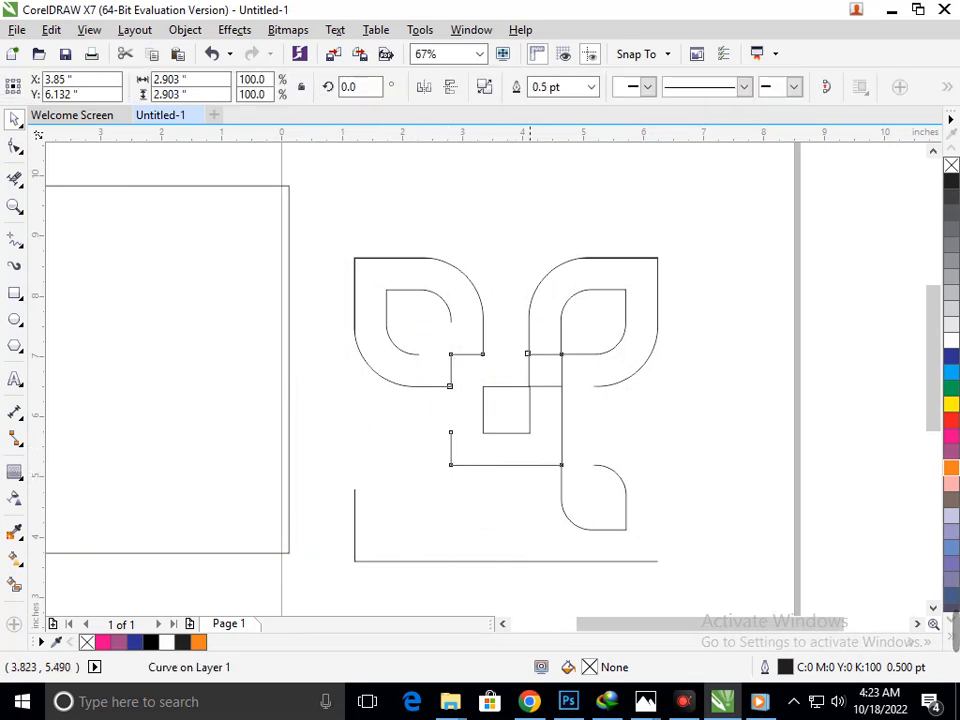
# Try deleting the upper-right leaf pair, the lower-right inner leaf and the stray outer lines, while keeping the small central square
pyautogui.click(606, 316)
pyautogui.press('Delete')
pyautogui.click(522, 395)
pyautogui.press('Delete')
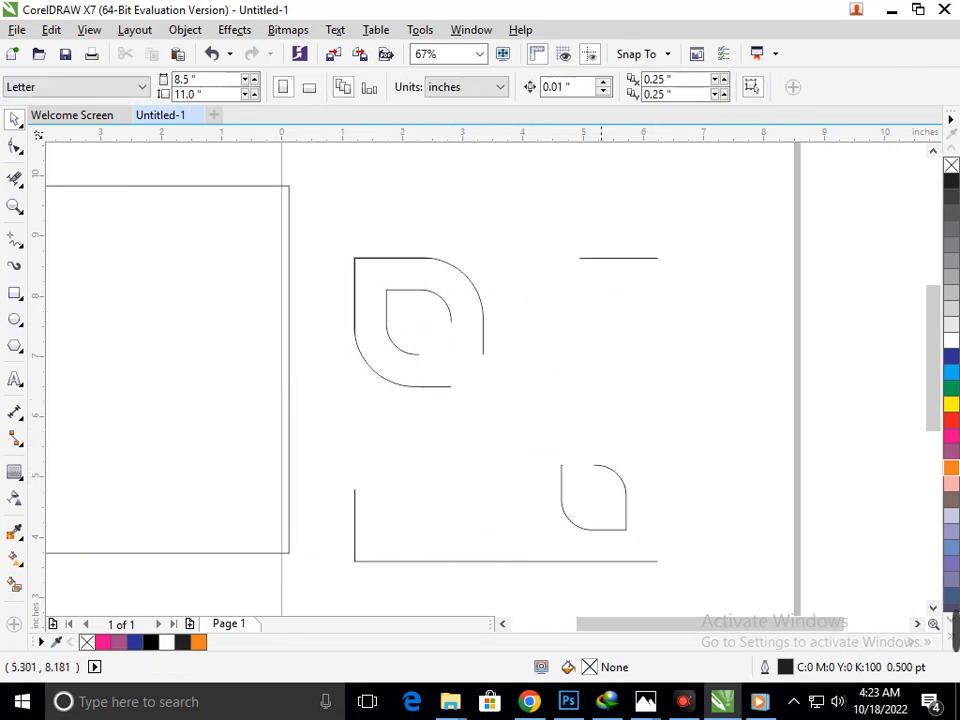
pyautogui.hotkey('ctrl', 'z')
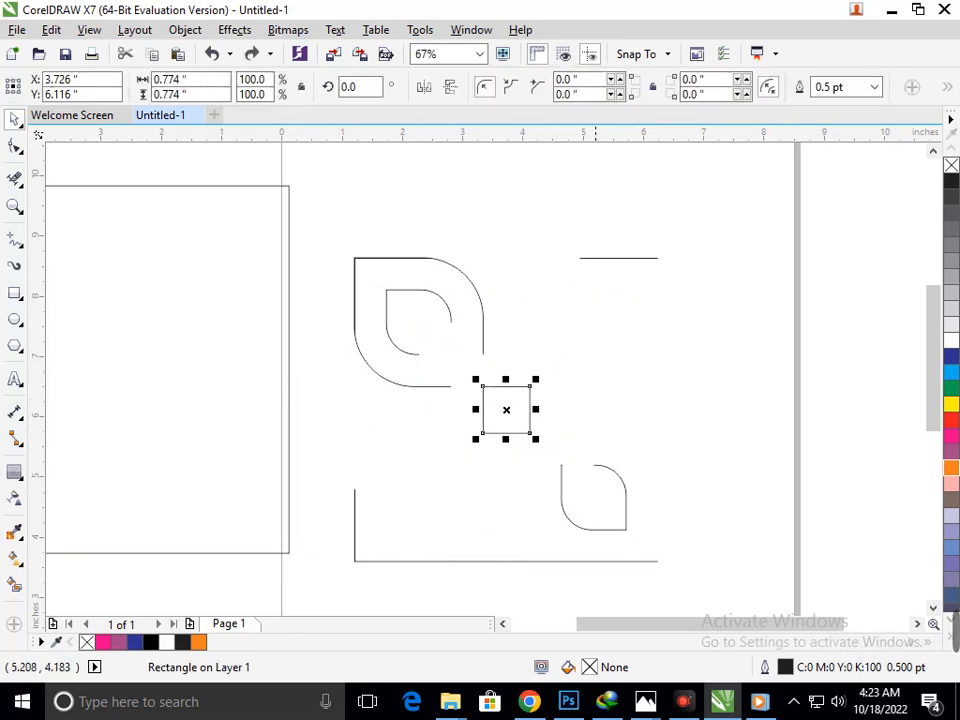
pyautogui.click(595, 521)
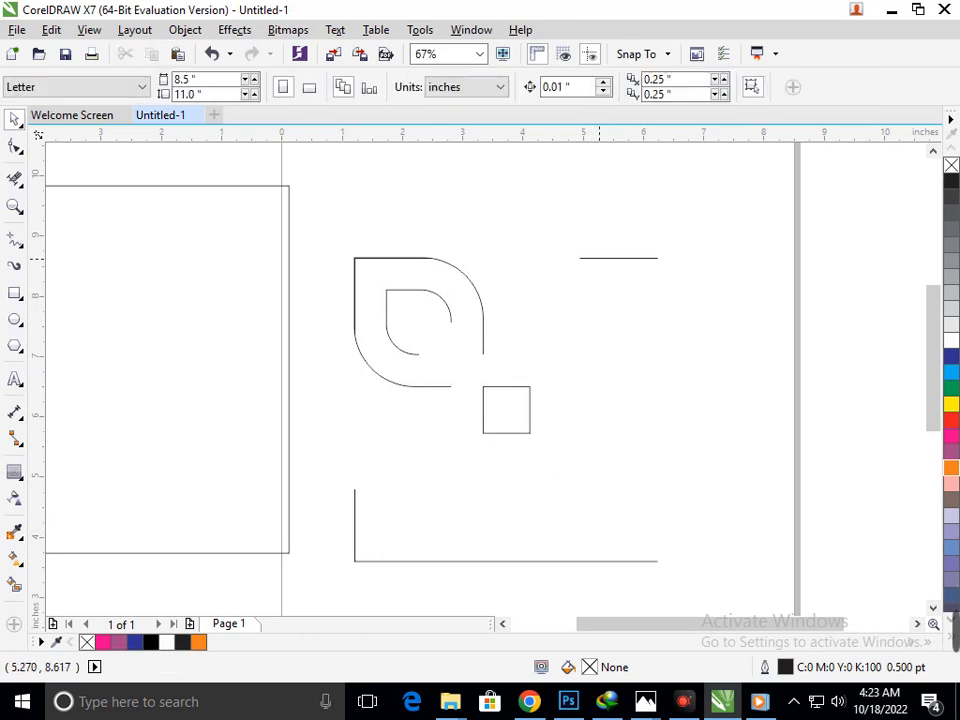
pyautogui.click(600, 258)
pyautogui.press('Delete')
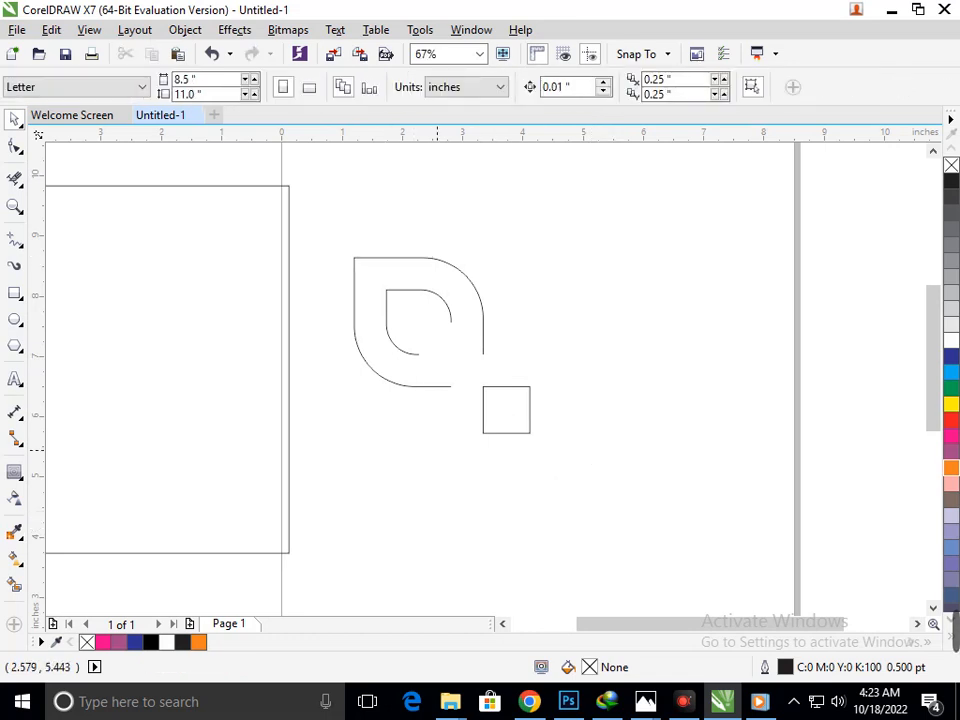
# Undo the recent deletions to restore the upper-right leaf pair, the lower-right inner leaf and the nested squares
pyautogui.hotkey('ctrl', 'z')
pyautogui.hotkey('ctrl', 'z')
pyautogui.hotkey('ctrl', 'z')
pyautogui.hotkey('ctrl', 'z')
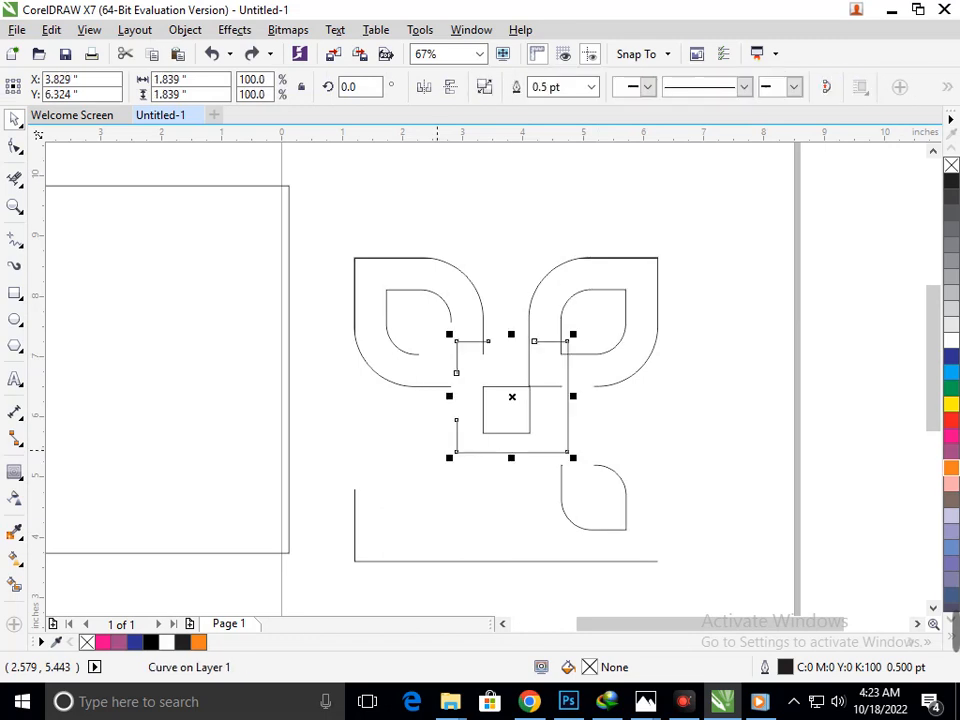
pyautogui.hotkey('ctrl', 'z')
pyautogui.press('Escape')
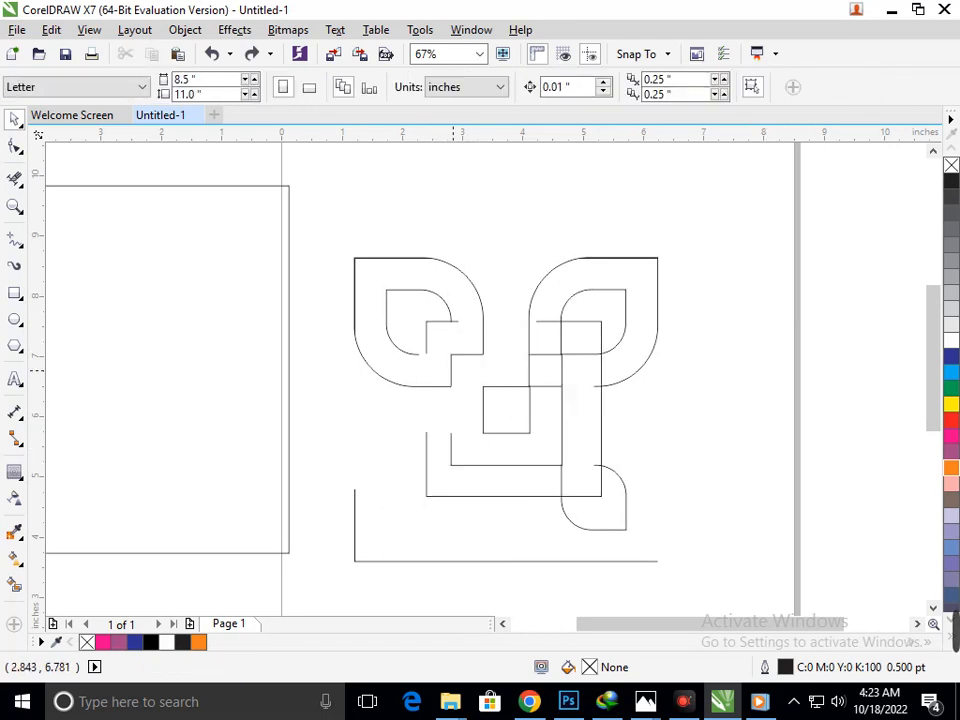
pyautogui.hotkey('ctrl', 'z')
pyautogui.hotkey('ctrl', 'z')
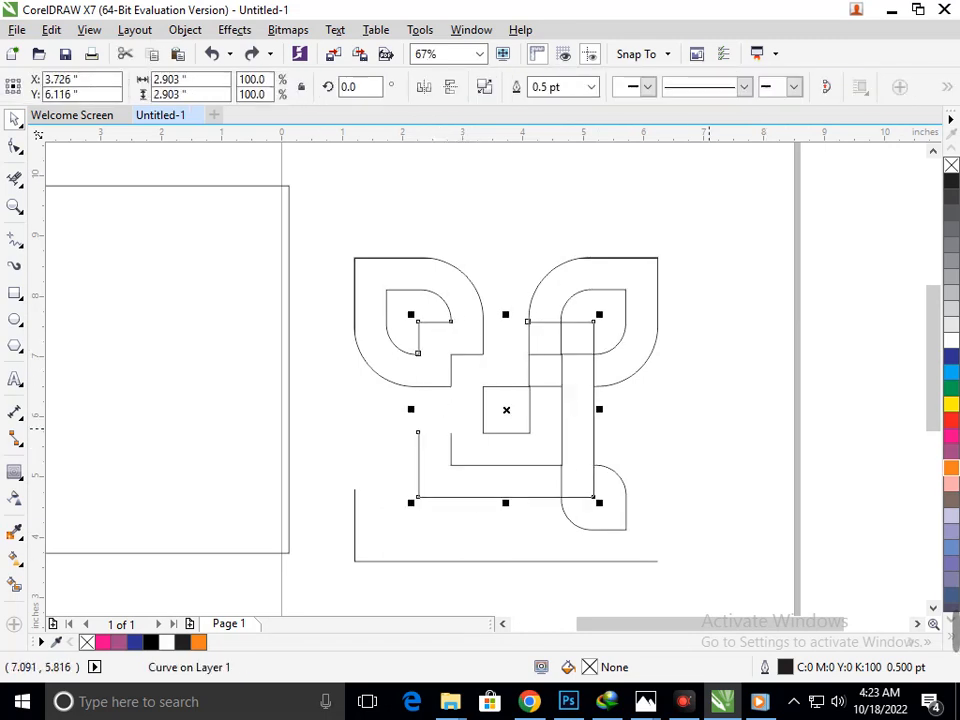
pyautogui.press('Escape')
# Try moving the upper-left leaf pair away from the nested squares, and undo the move
pyautogui.moveTo(315, 221); pyautogui.dragTo(501, 399)
pyautogui.moveTo(460, 358); pyautogui.dragTo(423, 257)
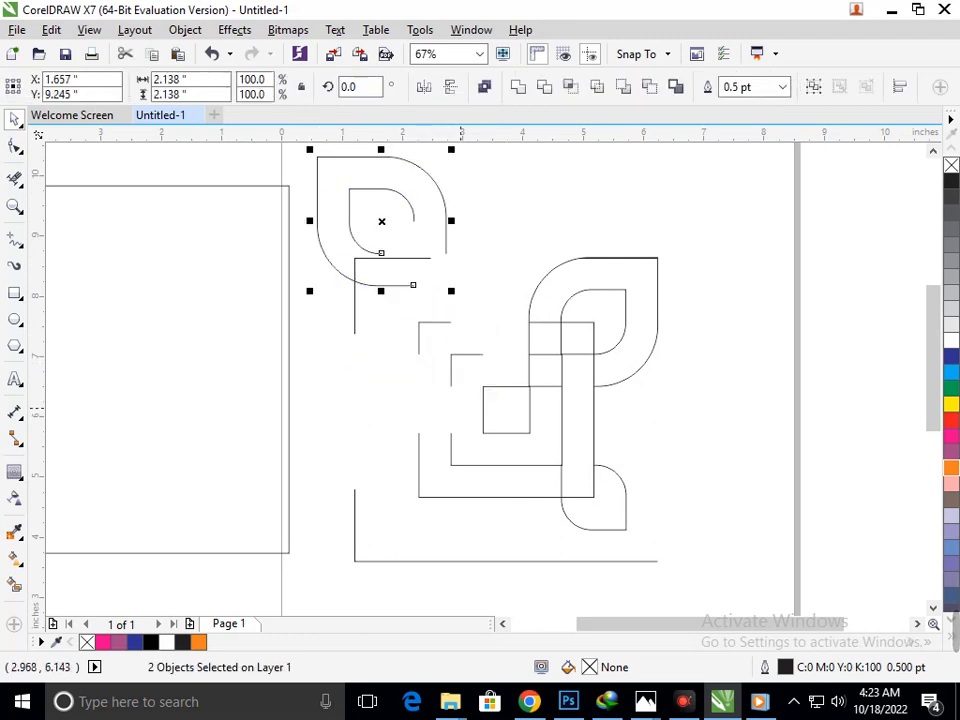
pyautogui.hotkey('ctrl', 'z')
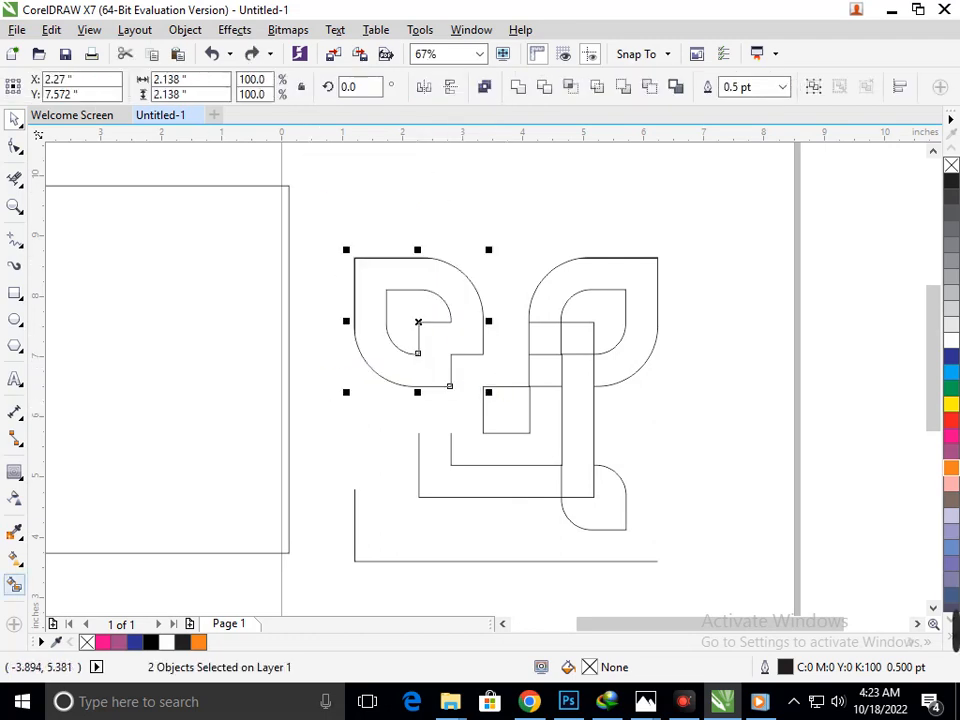
# Use Smart Fill to create a blue, outline-free shape from the closed band of the upper-left leaf pair
pyautogui.click(15, 584)
pyautogui.click(405, 388)
pyautogui.hotkey('ctrl', 'z')
pyautogui.click(419, 365)
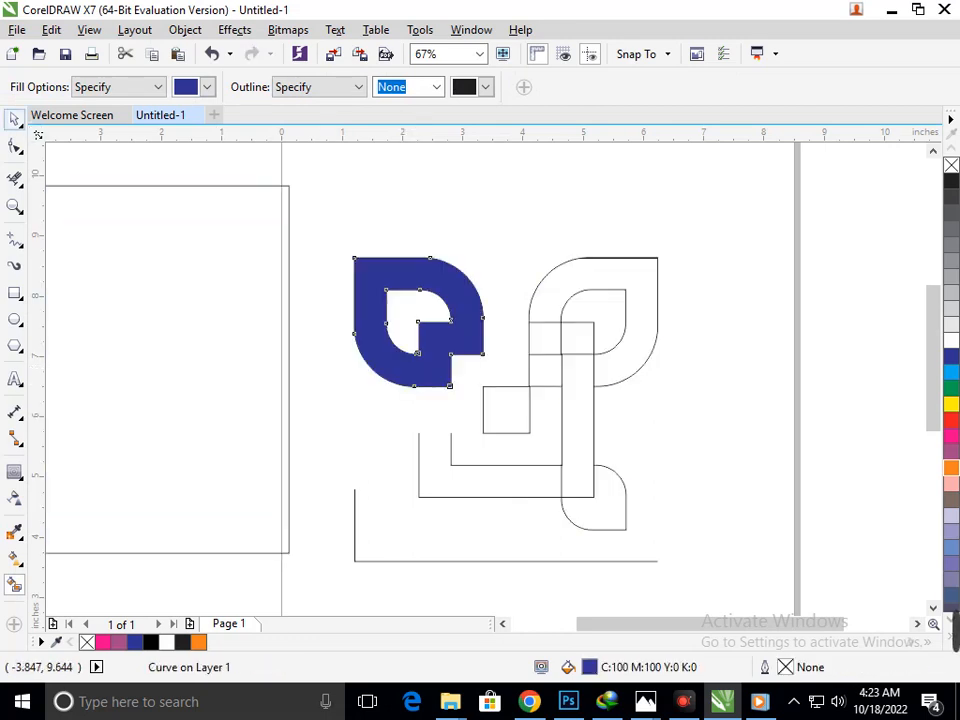
# Move the blue leaf shape off its source outlines to the page's upper-left area
pyautogui.click(15, 119)
pyautogui.click(366, 428)
pyautogui.moveTo(426, 373); pyautogui.dragTo(298, 304)
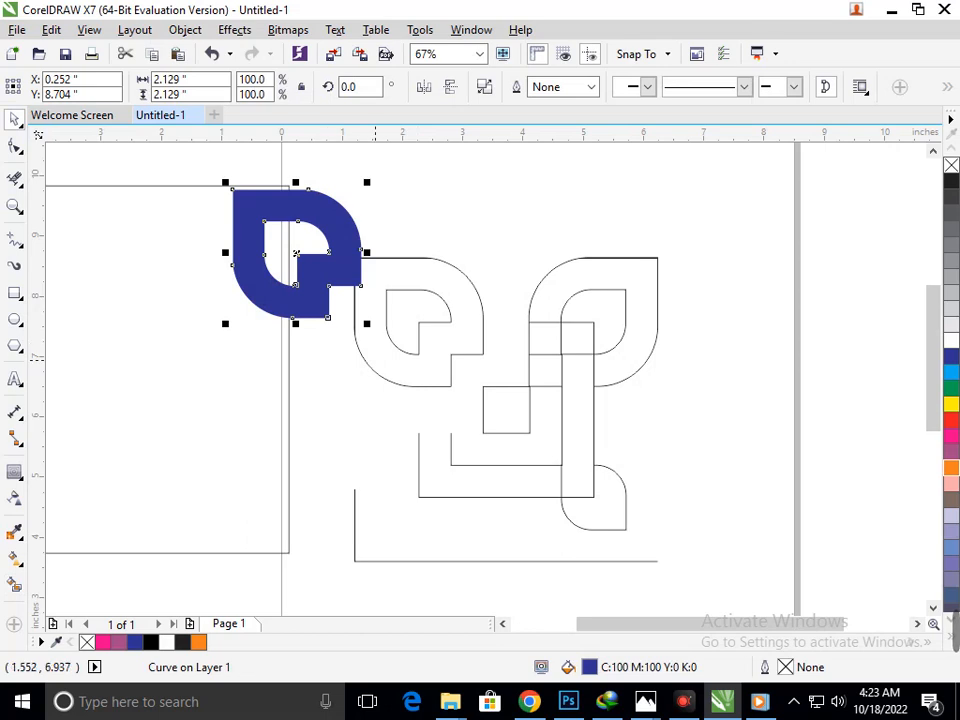
pyautogui.scroll(-1, 487, 597)
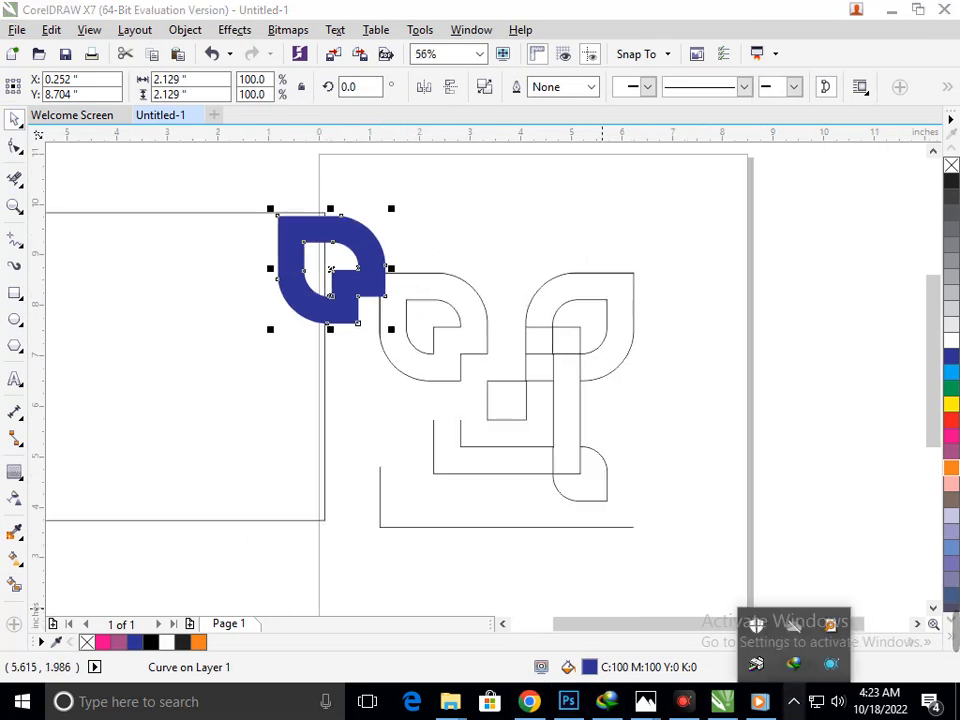
pyautogui.moveTo(354, 273); pyautogui.dragTo(426, 262)
# Delete all remaining leaf, square and line outlines on the page, keeping only the blue leaf and the large outer square
pyautogui.click(425, 350)
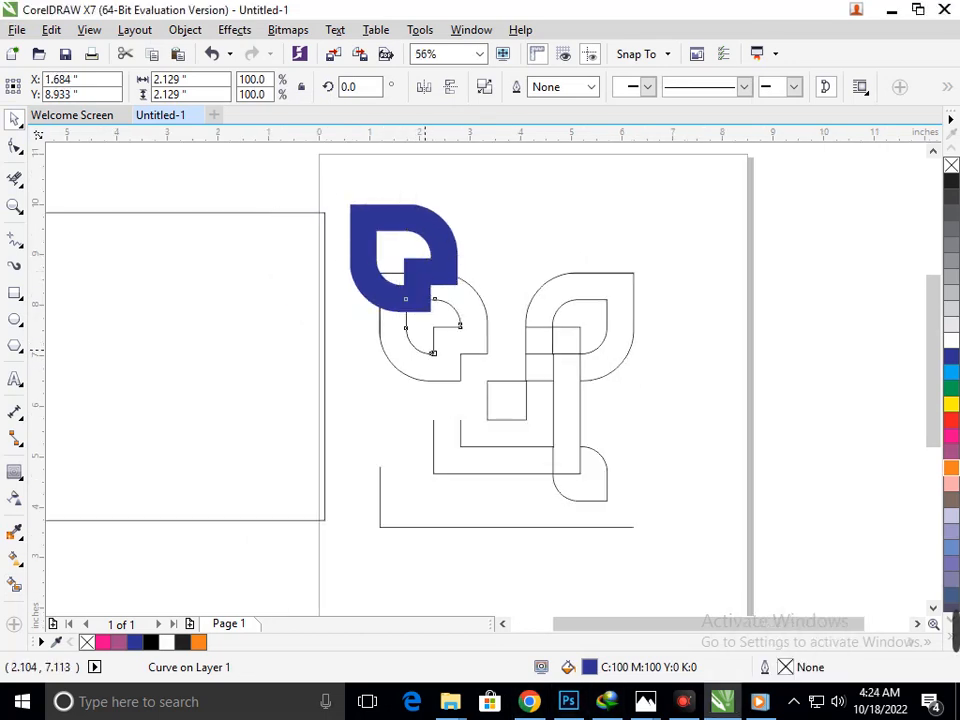
pyautogui.press('Delete')
pyautogui.click(433, 363)
pyautogui.press('Delete')
pyautogui.click(507, 474)
pyautogui.moveTo(505, 474); pyautogui.dragTo(495, 544)
pyautogui.click(507, 420)
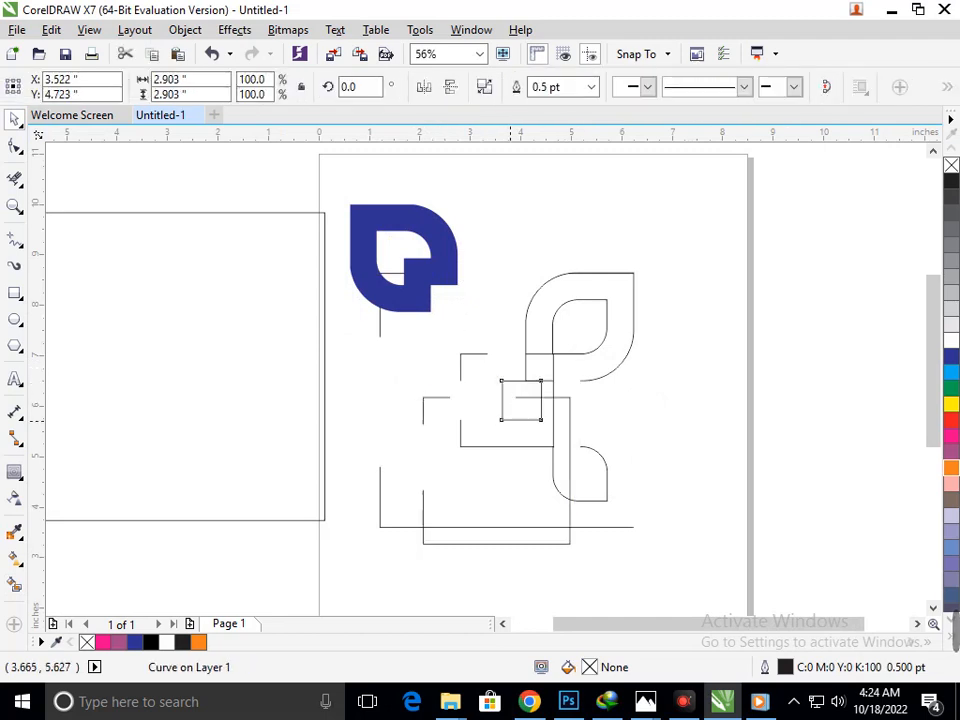
pyautogui.press('Delete')
pyautogui.click(553, 420)
pyautogui.press('Delete')
pyautogui.click(553, 339)
pyautogui.moveTo(569, 457); pyautogui.dragTo(568, 542)
pyautogui.press('Delete')
pyautogui.click(578, 476)
pyautogui.press('Delete')
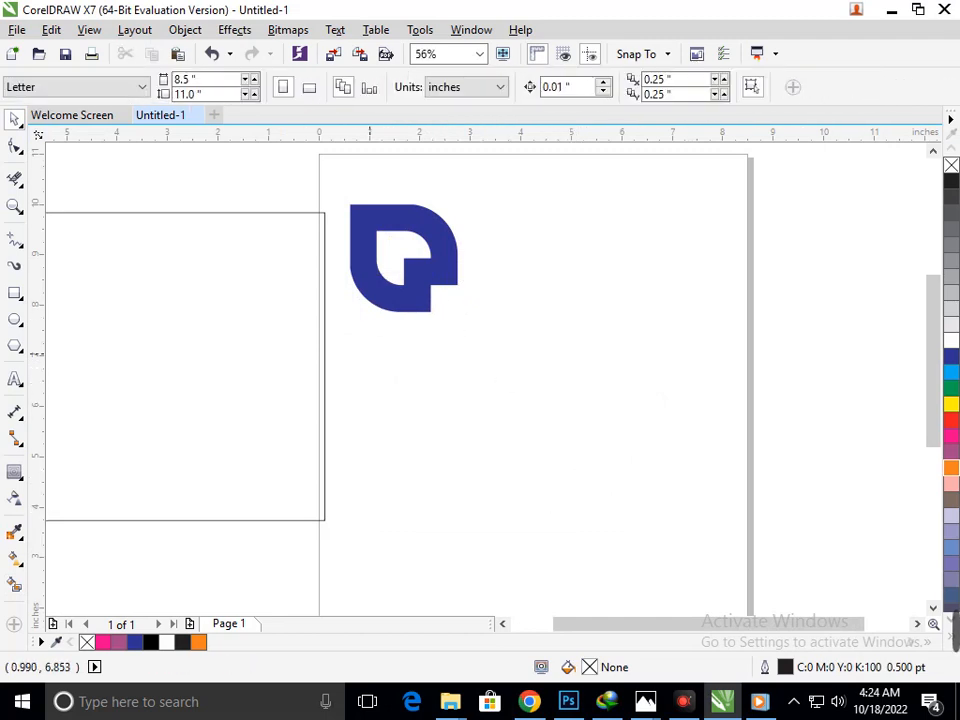
# Move the blue leaf toward the page's centre and bring the large outer square back onto the page around it
pyautogui.moveTo(412, 278); pyautogui.dragTo(569, 347)
pyautogui.moveTo(291, 405); pyautogui.dragTo(643, 421)
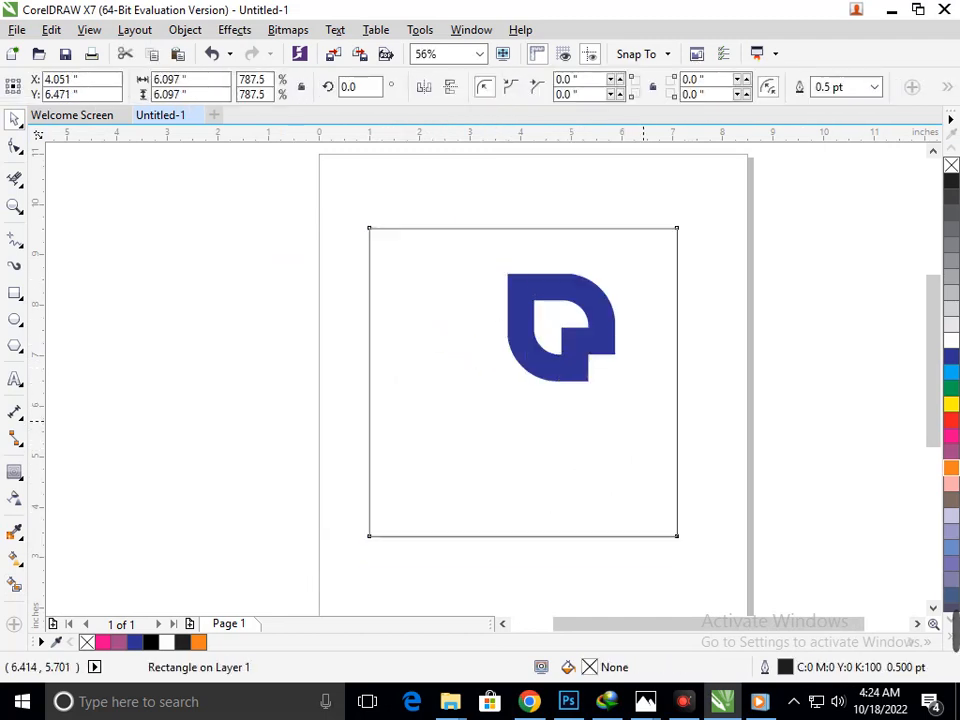
# Place the blue leaf in the frame's upper-left corner and add a horizontally mirrored copy in the upper-right corner
pyautogui.moveTo(569, 361); pyautogui.dragTo(618, 337)
pyautogui.rightClick(618, 337)
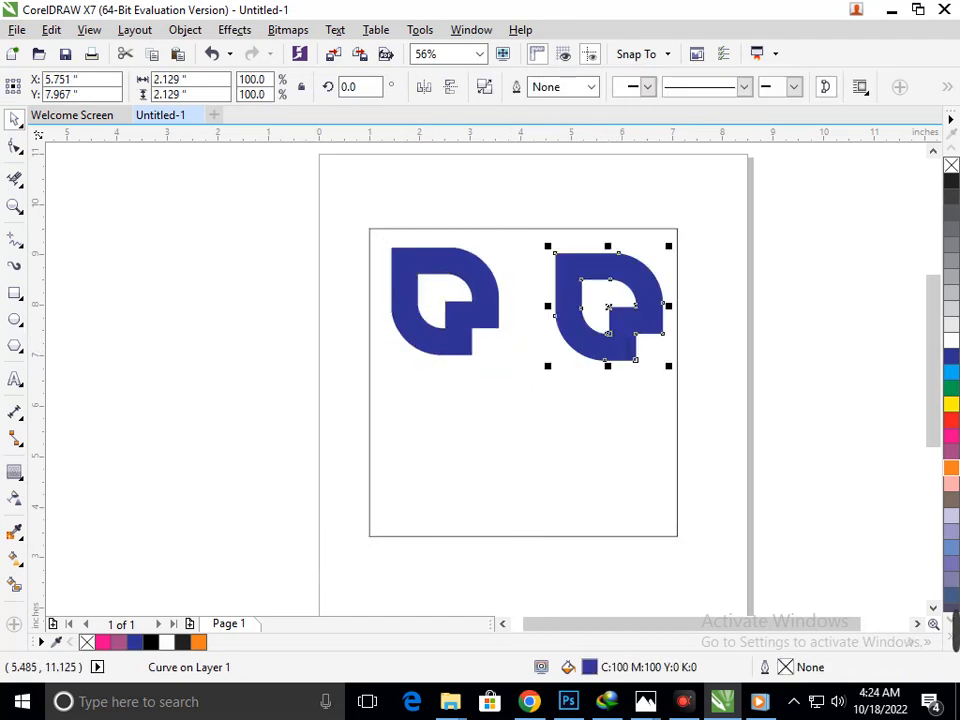
pyautogui.click(450, 87)
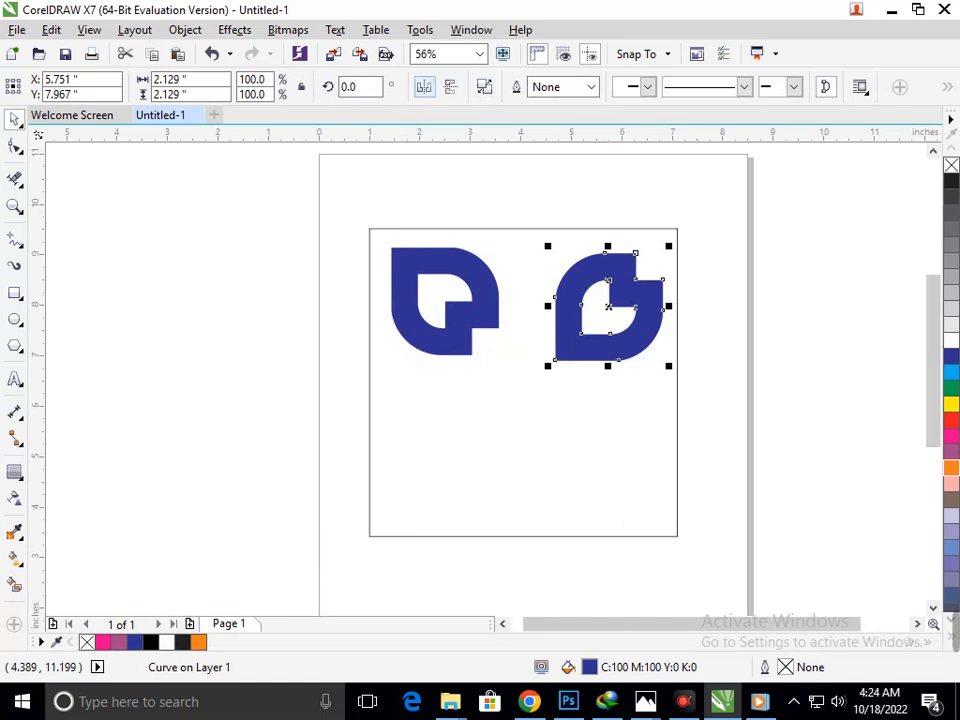
pyautogui.click(424, 87)
pyautogui.click(450, 87)
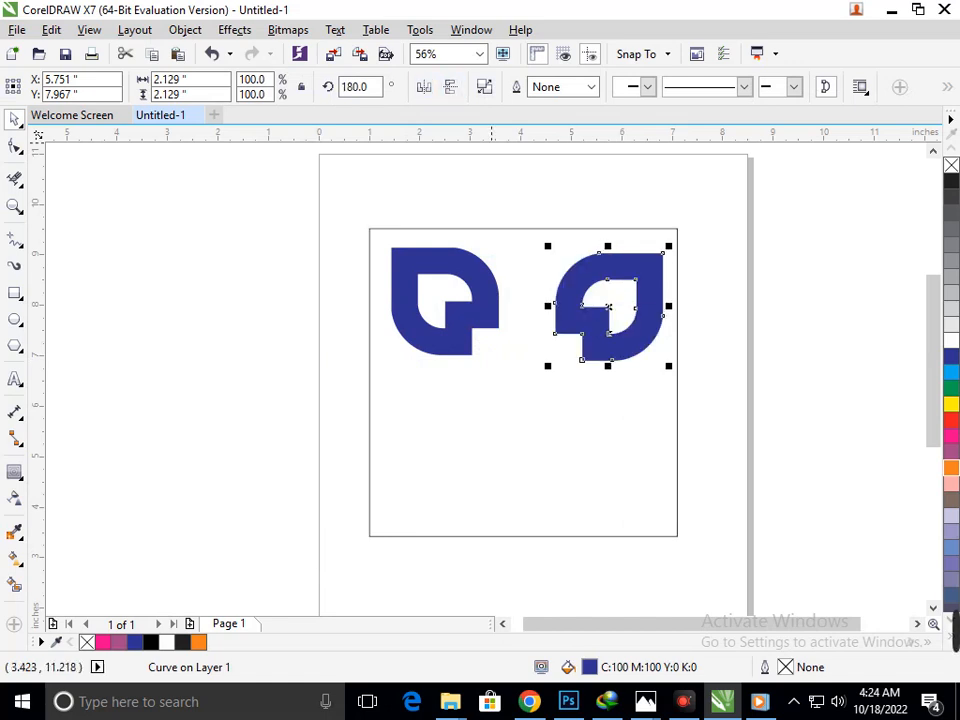
pyautogui.click(769, 388)
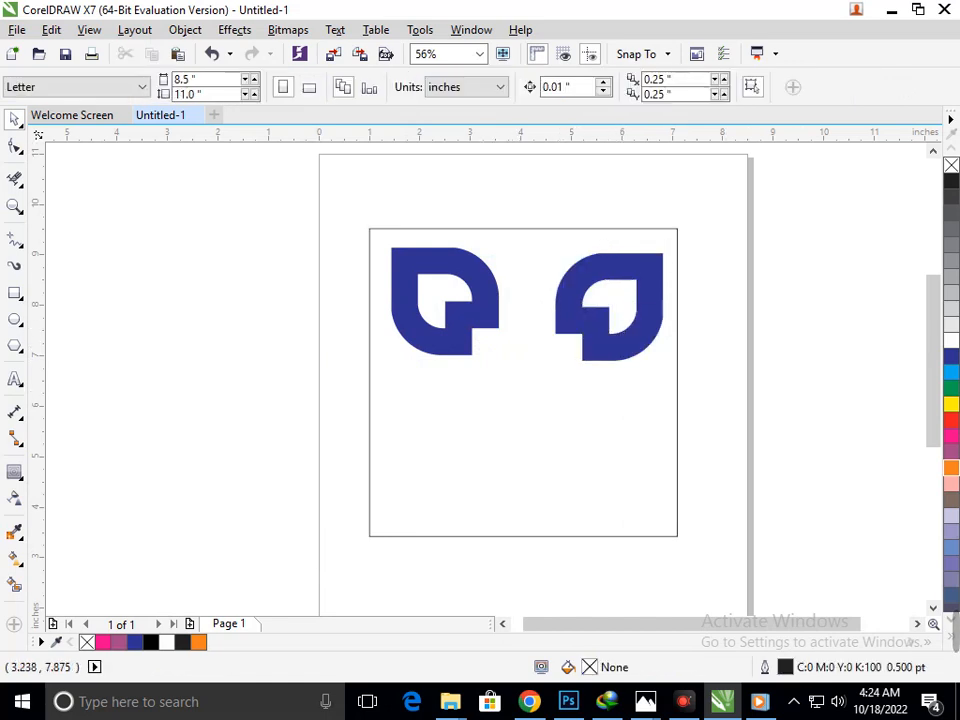
# Create a vertically mirrored copy of both upper leaves in the lower half of the square frame
pyautogui.click(482, 310)
pyautogui.keyDown('shift'); pyautogui.click(585, 341); pyautogui.keyUp('shift')
pyautogui.moveTo(585, 341); pyautogui.dragTo(585, 504)
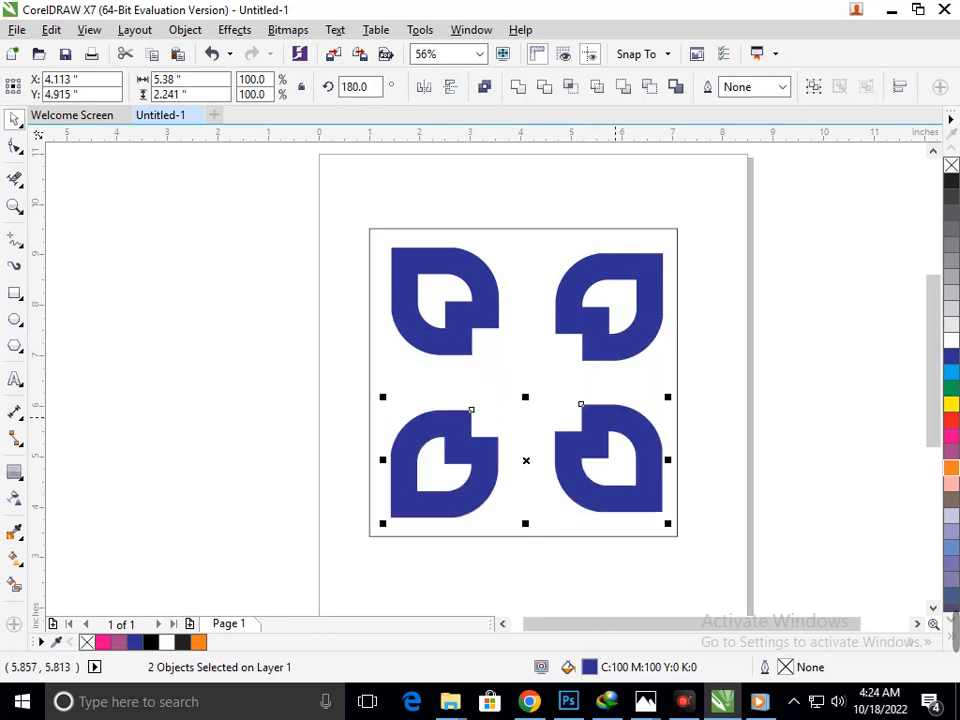
pyautogui.click(786, 458)
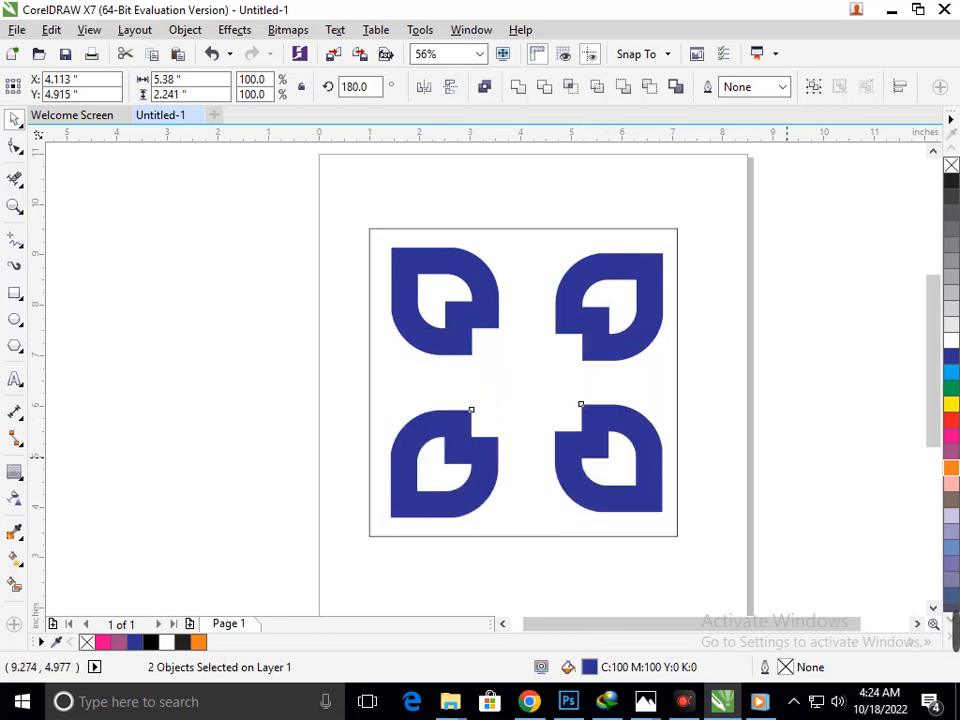
# Draw a square about 1 inch wide in the gap between the four leaves, with a concentric 0.502-inch square inside it
pyautogui.click(14, 292)
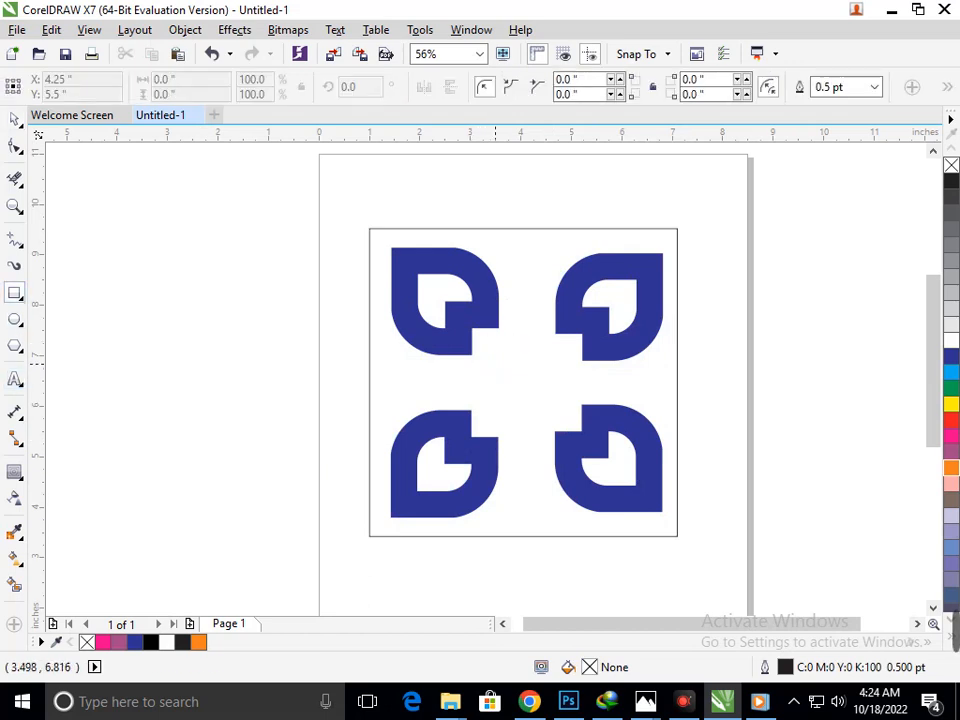
pyautogui.moveTo(495, 365)
pyautogui.mouseDown()
pyautogui.moveTo(554, 422)
pyautogui.moveTo(533, 401)
pyautogui.mouseUp()
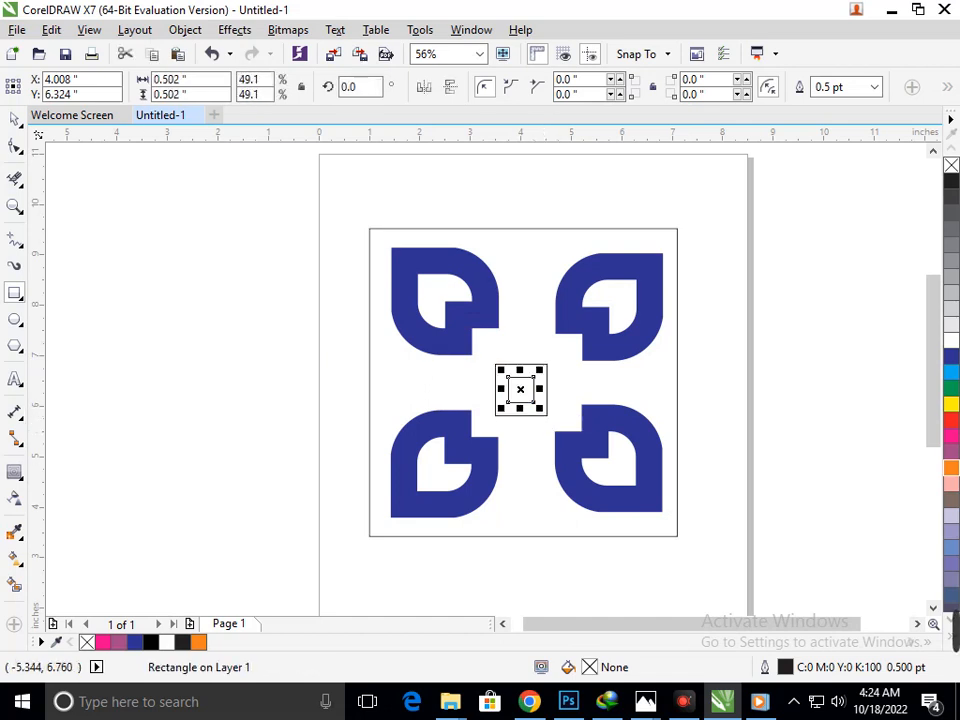
pyautogui.click(14, 119)
pyautogui.click(146, 418)
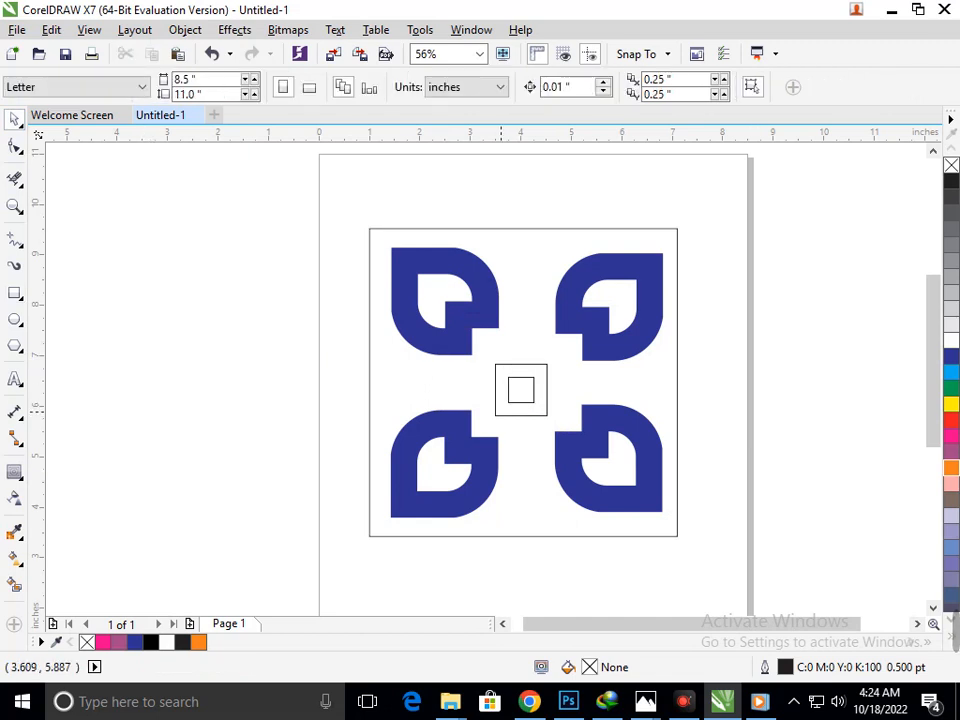
# Enlarge the outer centre square to about 1.319 inches and move both centre squares to the middle of the frame
pyautogui.click(496, 413)
pyautogui.moveTo(495, 414); pyautogui.dragTo(480, 430)
pyautogui.click(537, 523)
pyautogui.scroll(2, 399, 374)
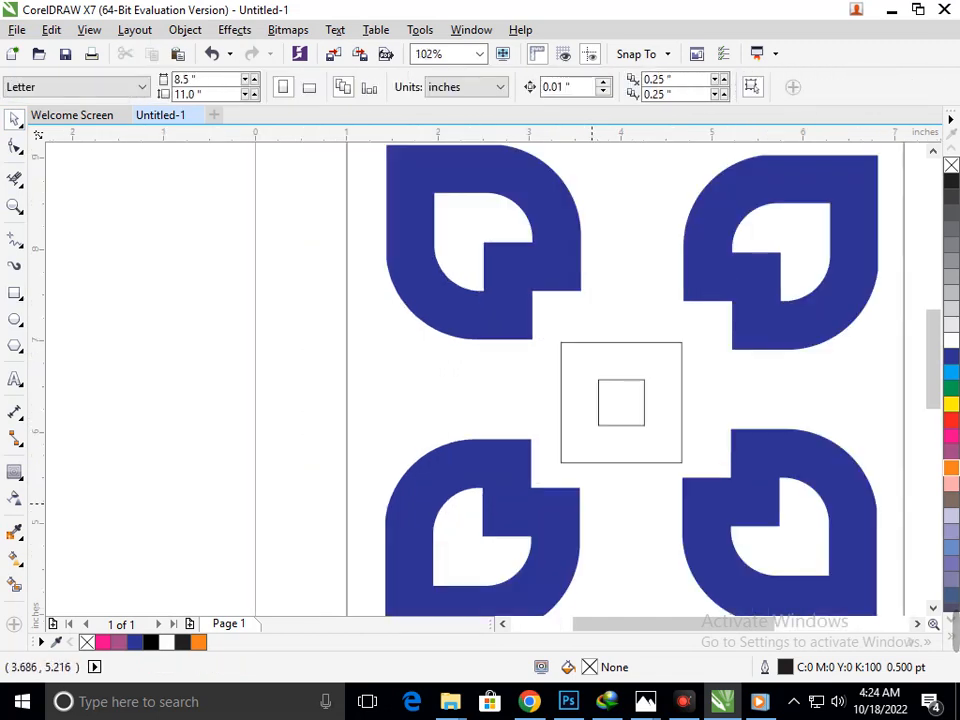
pyautogui.moveTo(607, 462); pyautogui.dragTo(632, 412)
pyautogui.click(619, 424)
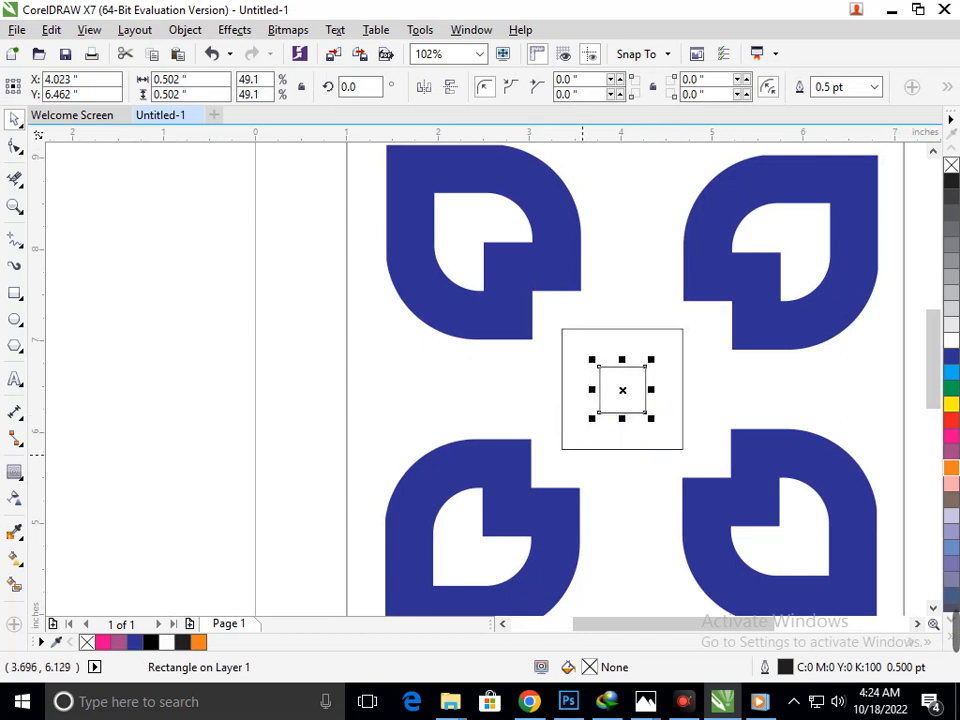
pyautogui.scroll(-2, 397, 374)
pyautogui.click(719, 555)
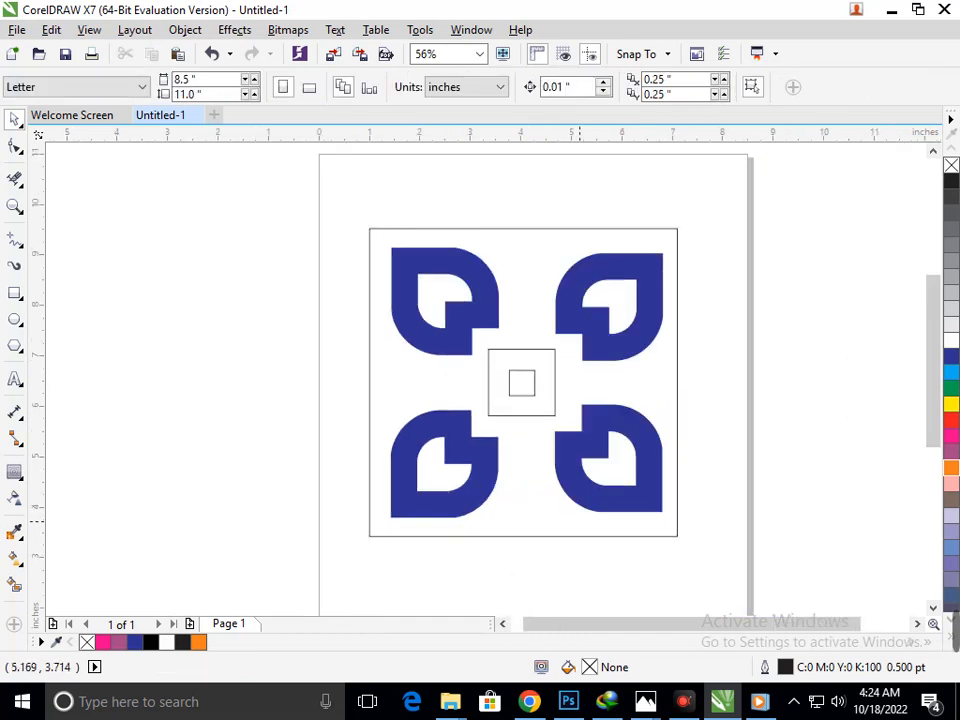
# Fill the larger centre square with the same blue as the leaves
pyautogui.click(546, 415)
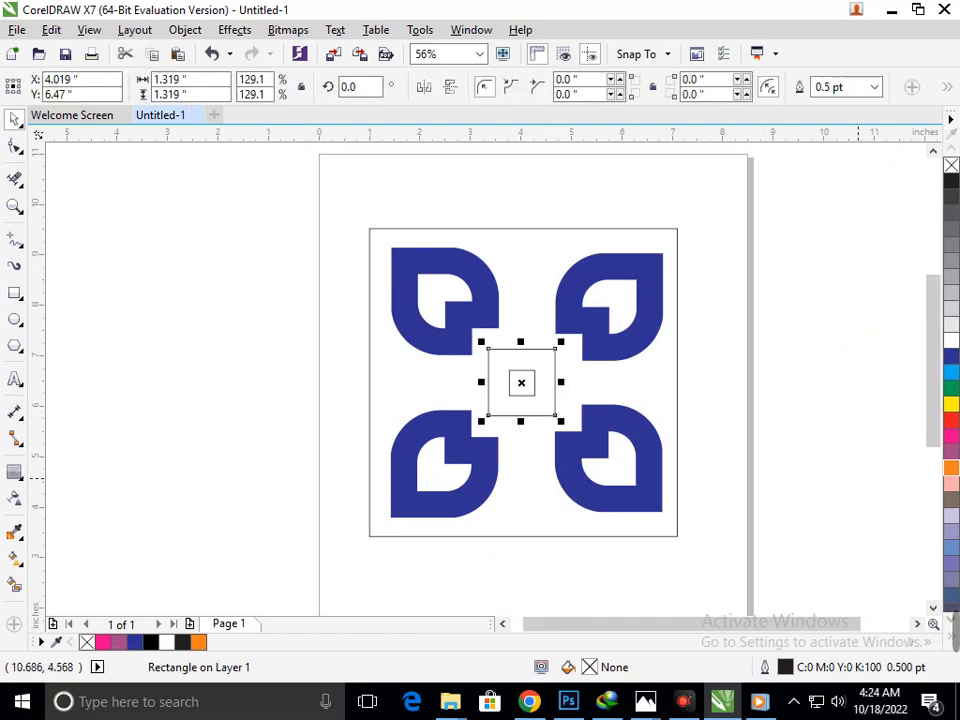
pyautogui.click(951, 356)
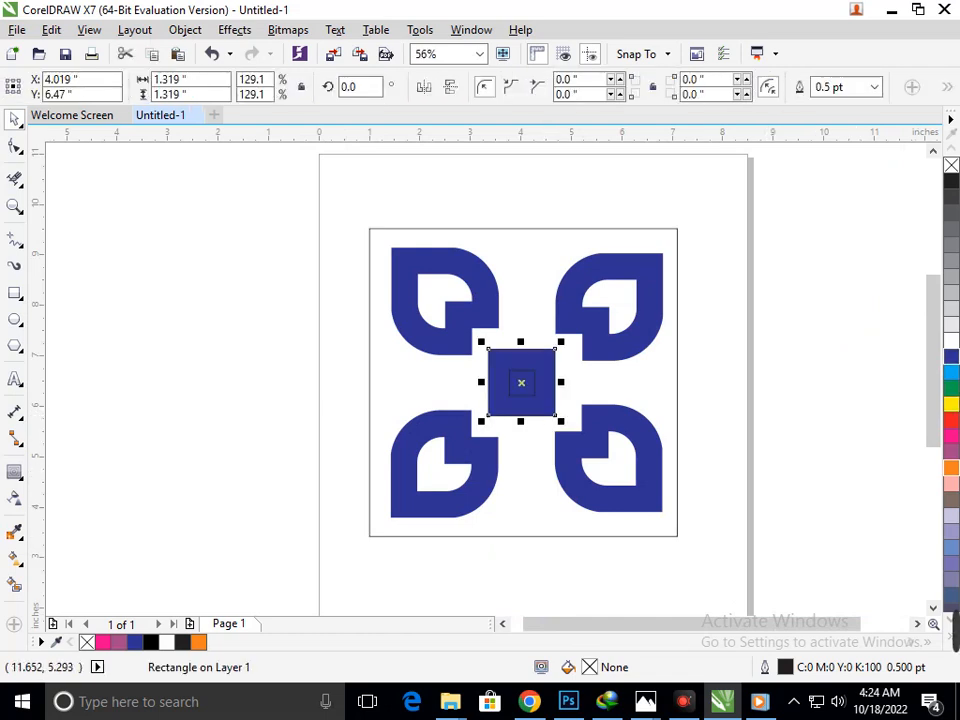
pyautogui.click(813, 478)
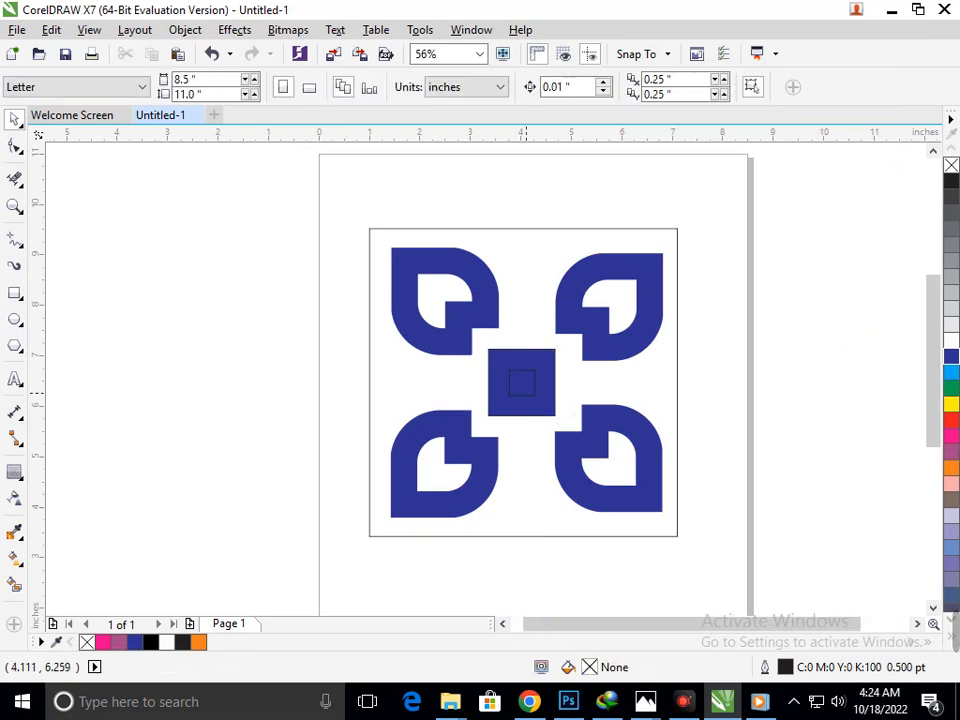
# Try a white fill and no outline on the small inner square, and undo these changes
pyautogui.click(526, 394)
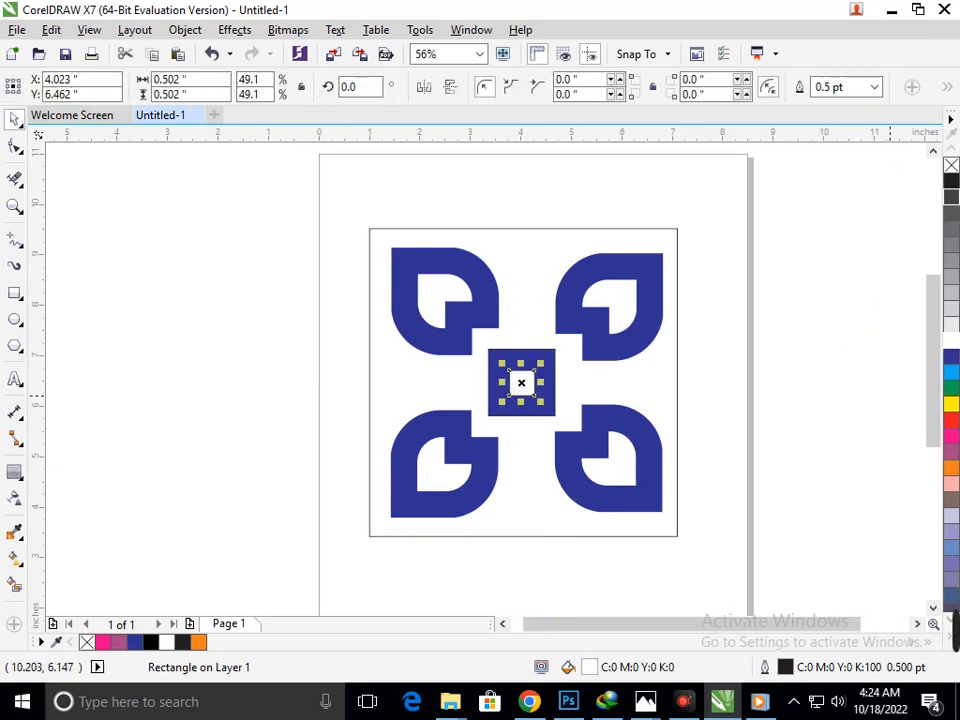
pyautogui.rightClick(951, 165)
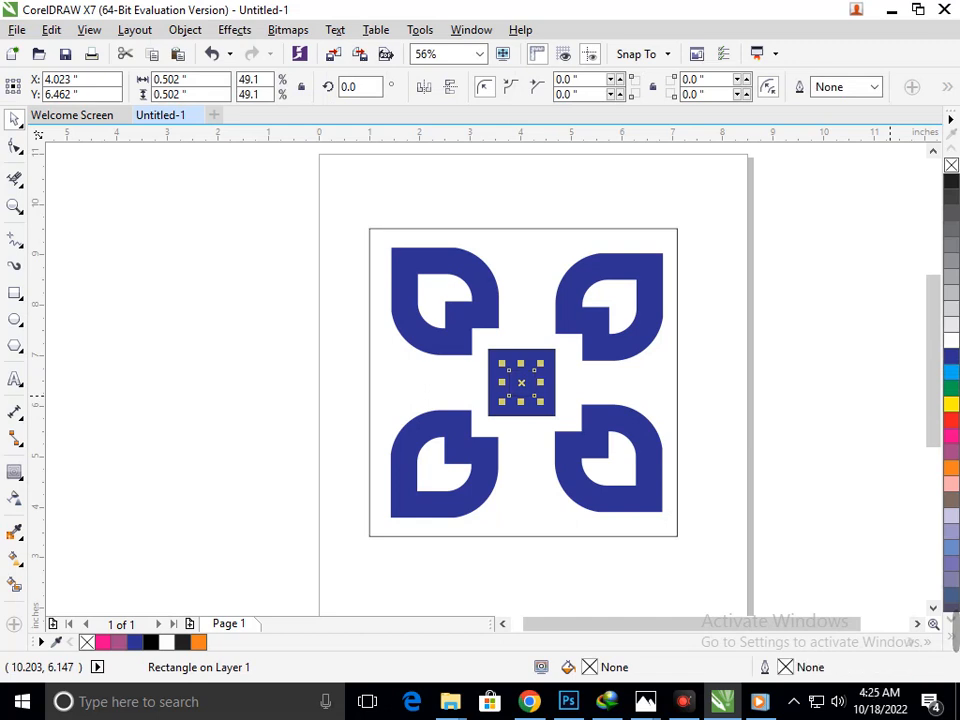
pyautogui.click(846, 357)
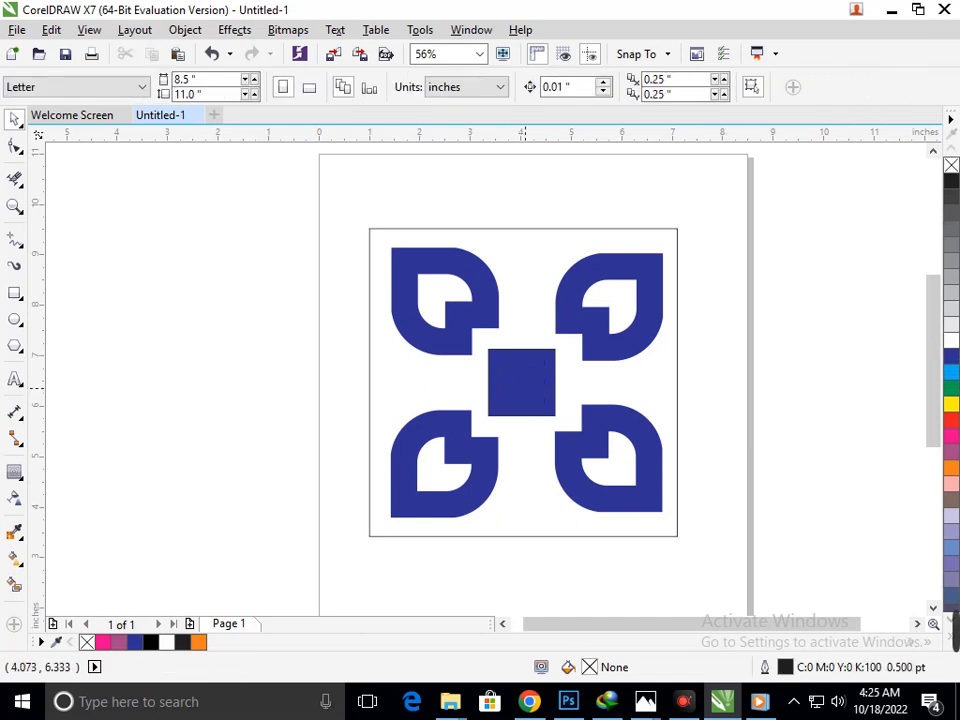
pyautogui.click(523, 387)
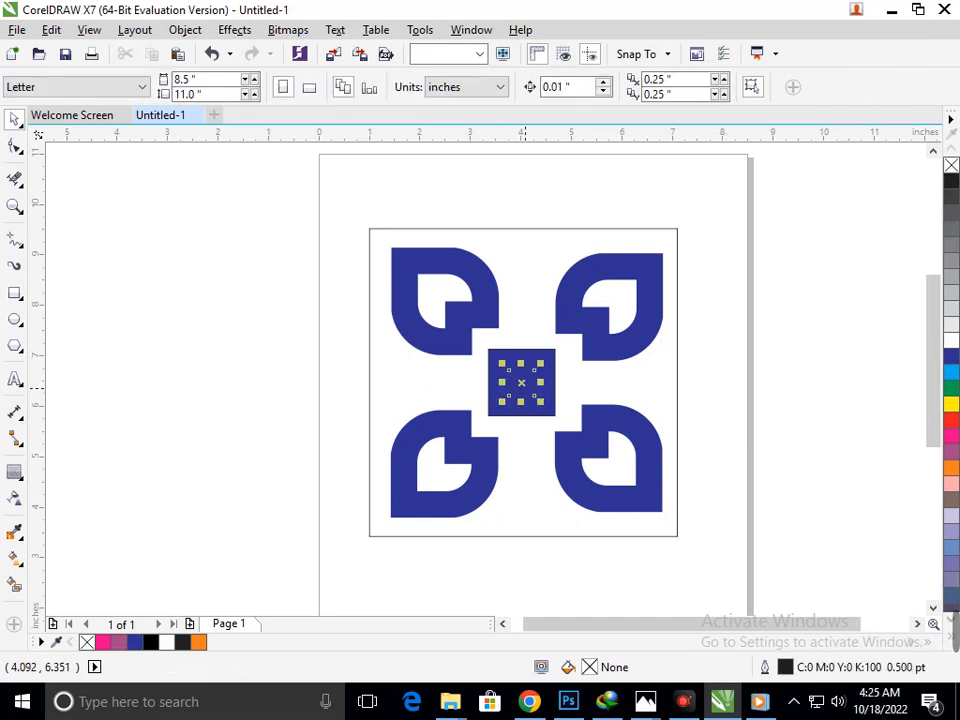
pyautogui.click(765, 462)
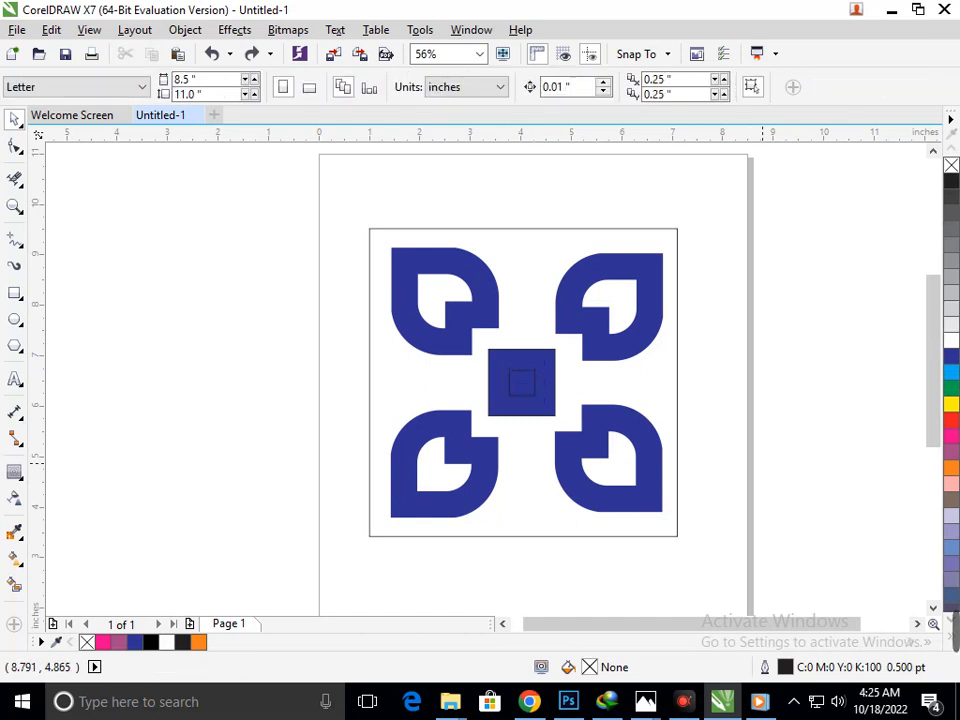
# Try moving the small inner square out of the blue square and deleting it, and undo both changes
pyautogui.moveTo(532, 386); pyautogui.dragTo(701, 408)
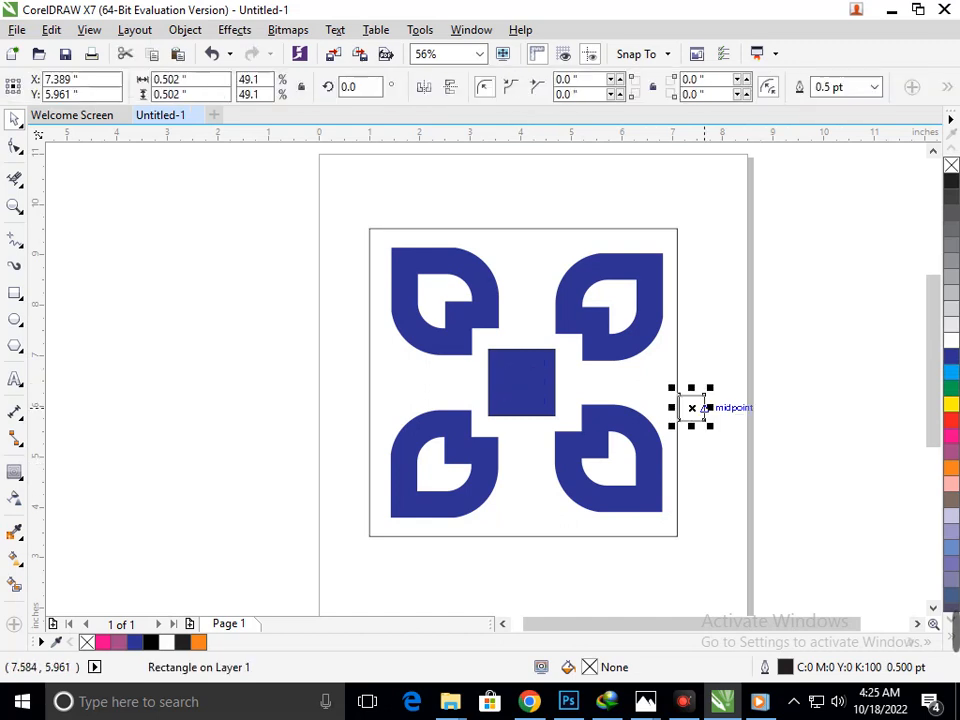
pyautogui.press('Delete')
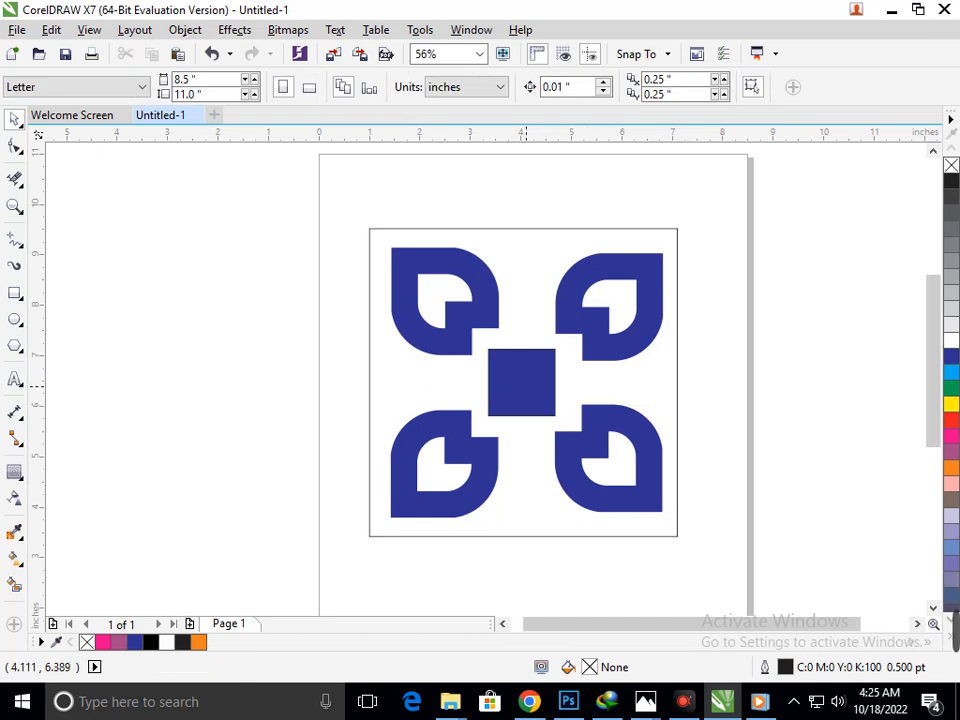
pyautogui.hotkey('ctrl', 'z')
pyautogui.hotkey('ctrl', 'z')
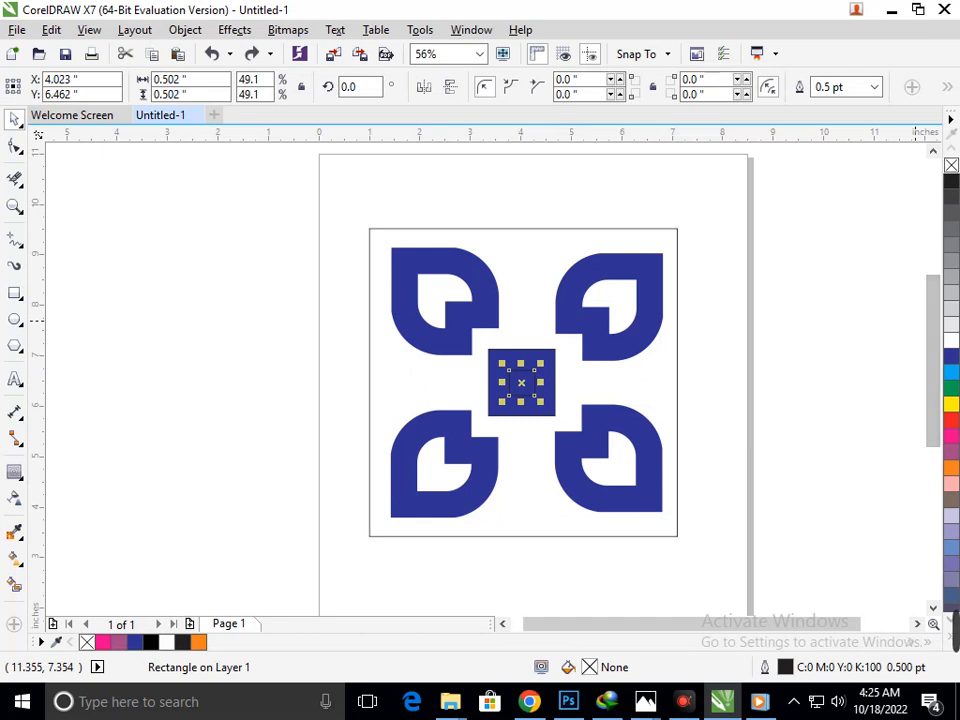
# Duplicate the small inner square in place and fill the copy white
pyautogui.press('+')
pyautogui.click(788, 361)
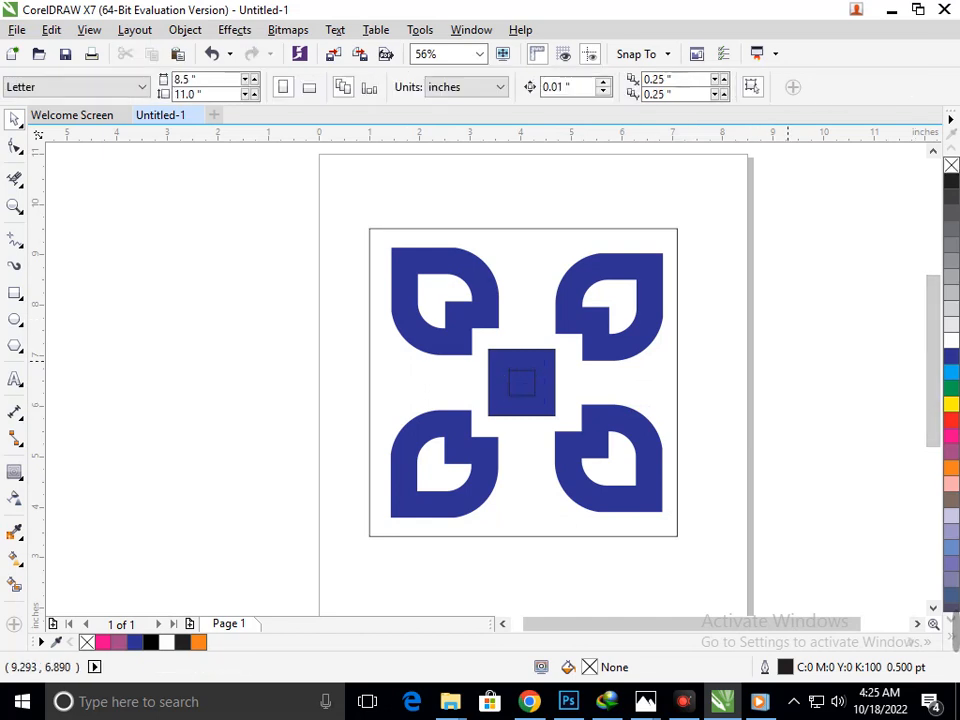
pyautogui.click(529, 392)
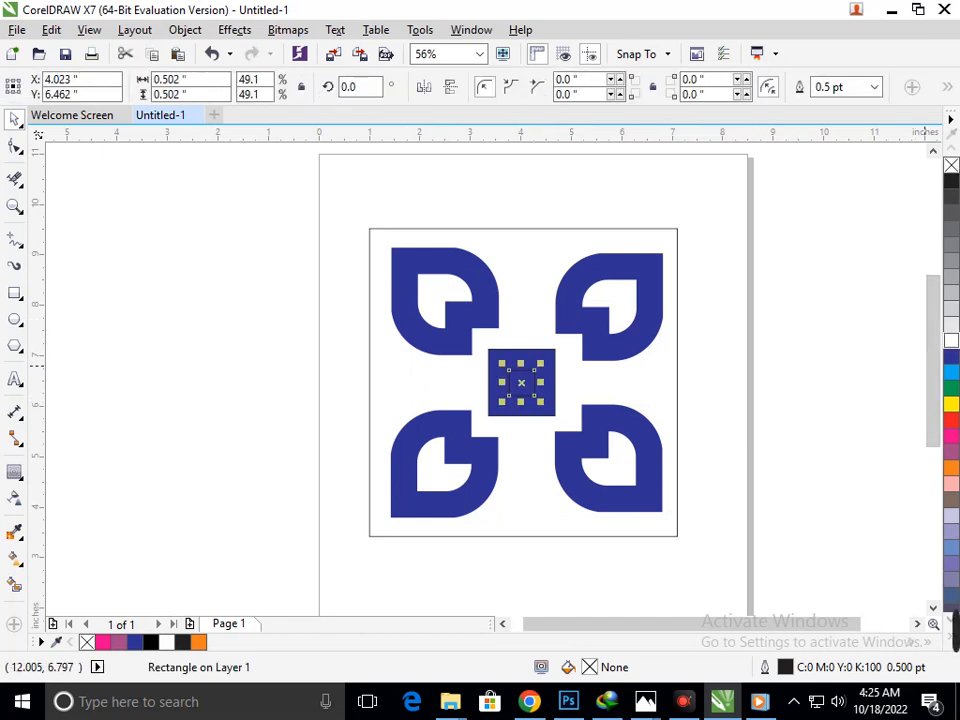
pyautogui.click(951, 340)
pyautogui.press('Escape')
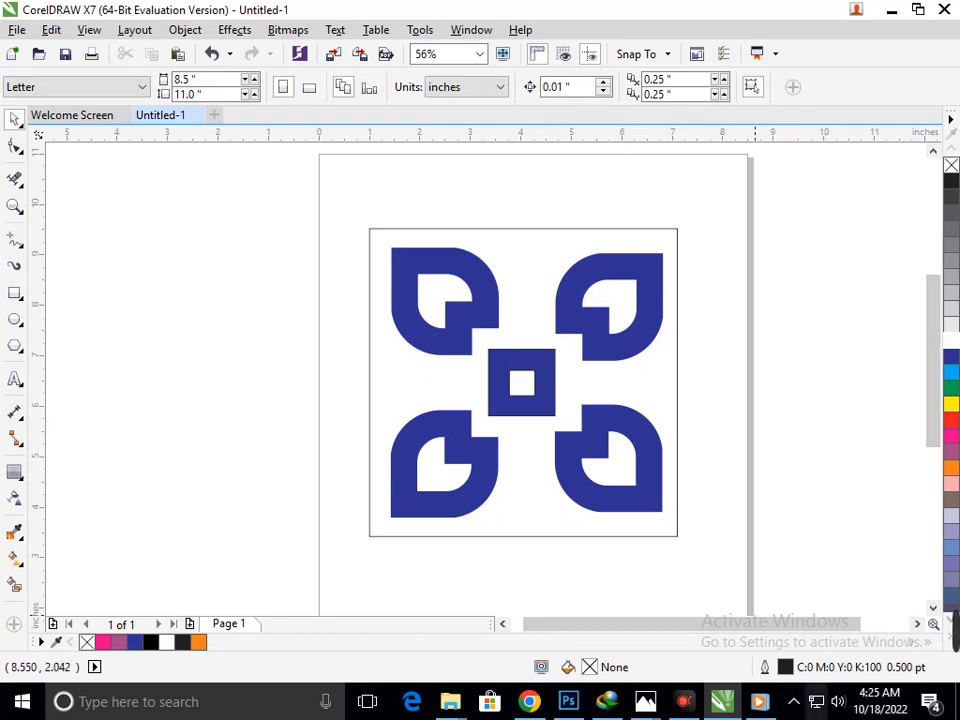
# Round all corners of the large outer frame, trying a 2-inch radius and settling on 1 inch
pyautogui.click(794, 701)
pyautogui.click(527, 533)
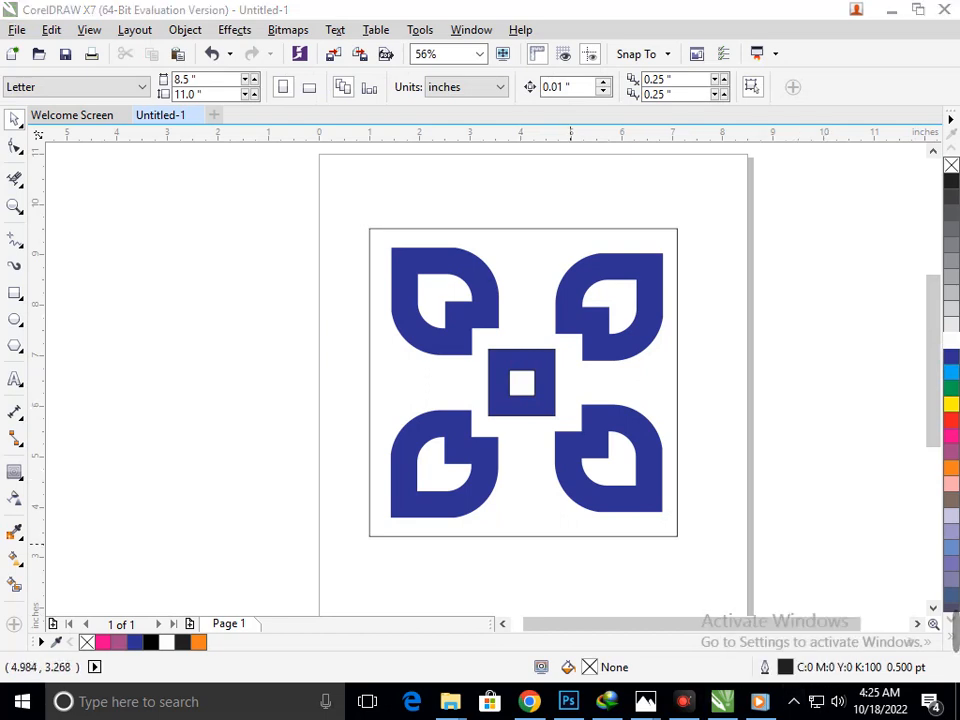
pyautogui.click(569, 534)
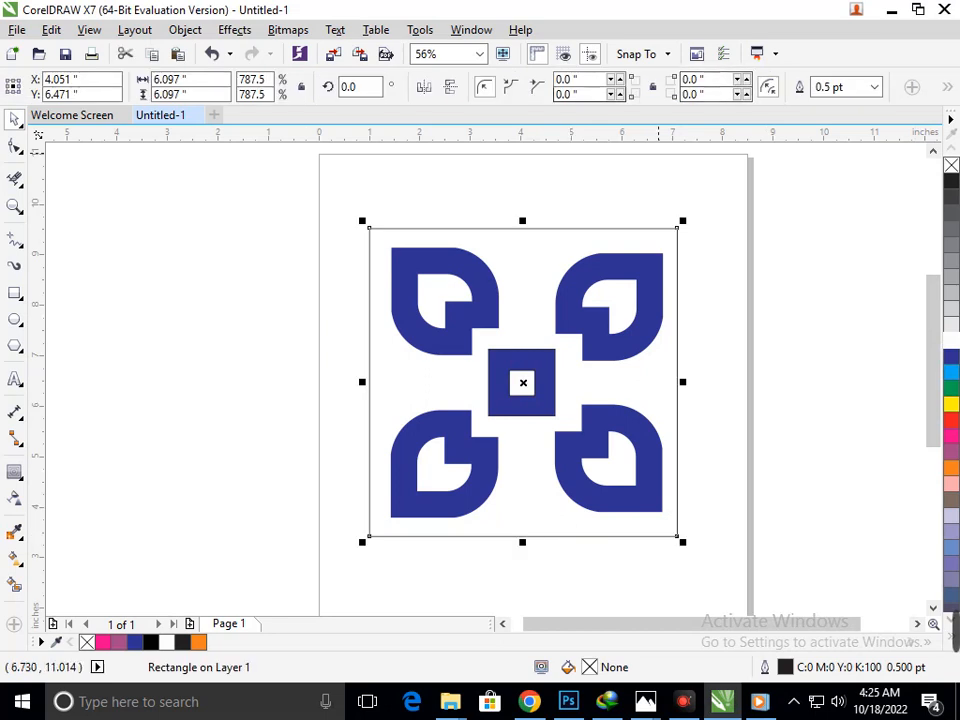
pyautogui.moveTo(598, 80); pyautogui.dragTo(488, 82)
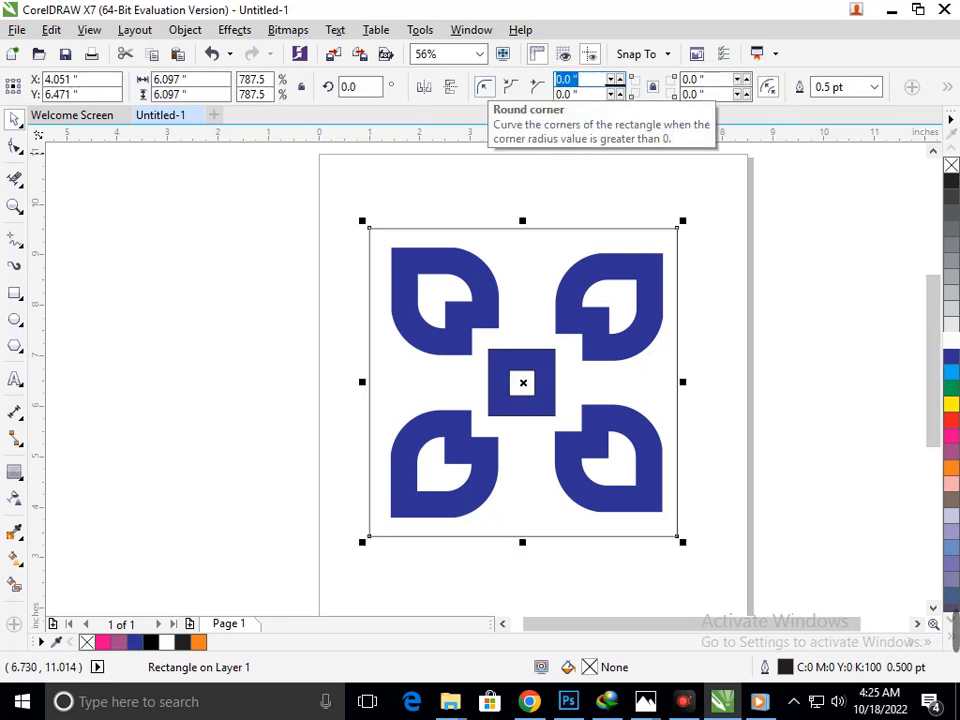
pyautogui.write('2')
pyautogui.press('Return')
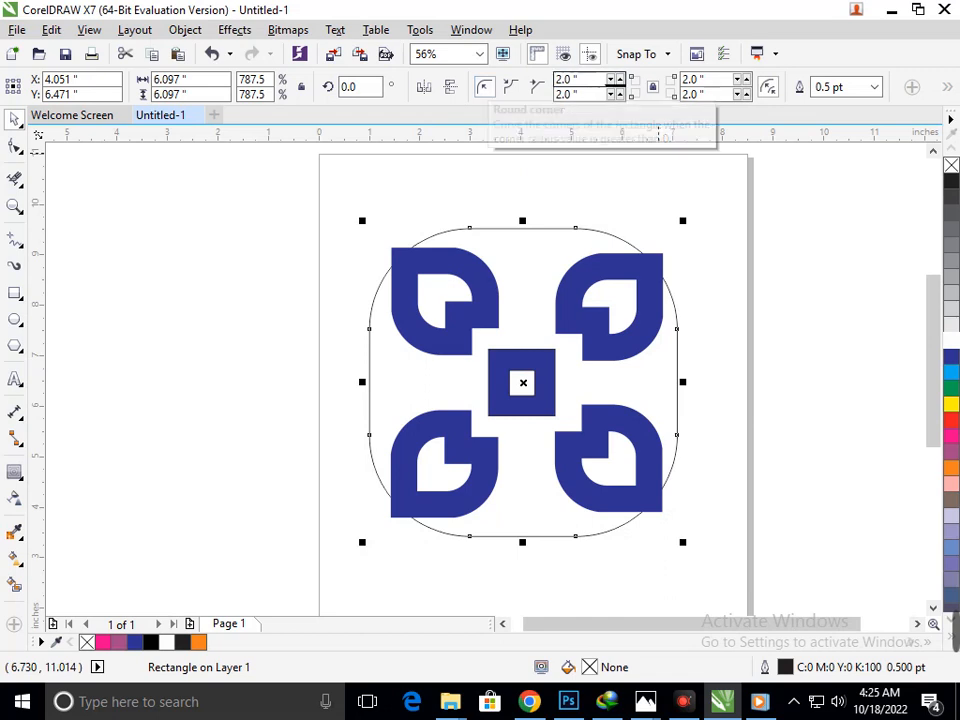
pyautogui.moveTo(598, 79); pyautogui.dragTo(424, 86)
pyautogui.write('1')
pyautogui.press('Return')
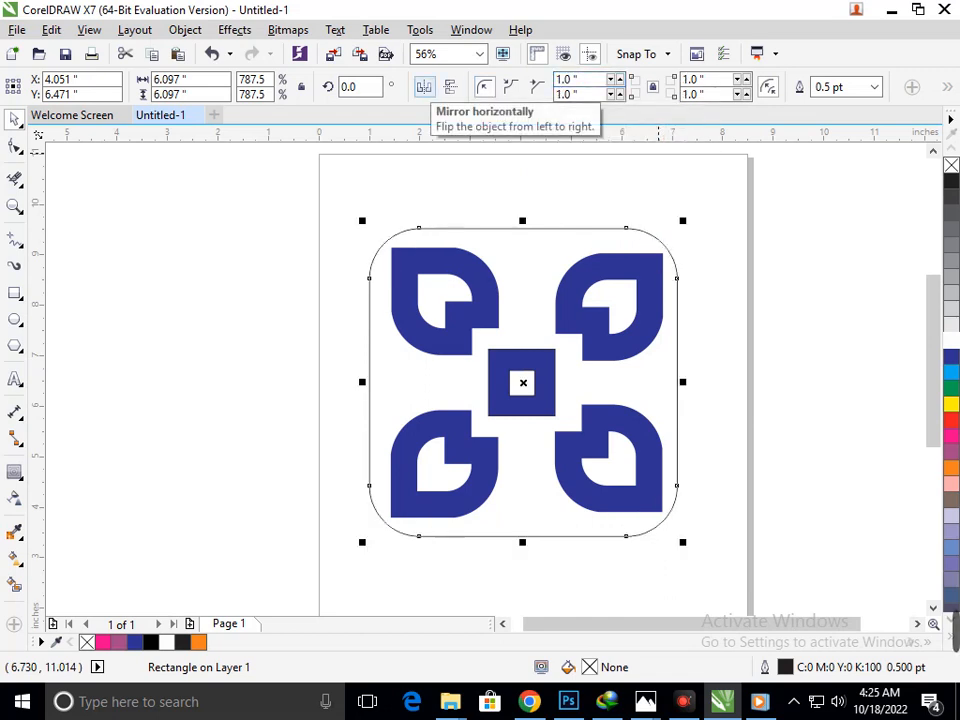
# Draw a square about 1.9 inches wide beside the page's left edge, with a smaller concentric square inside it
pyautogui.press('F3')
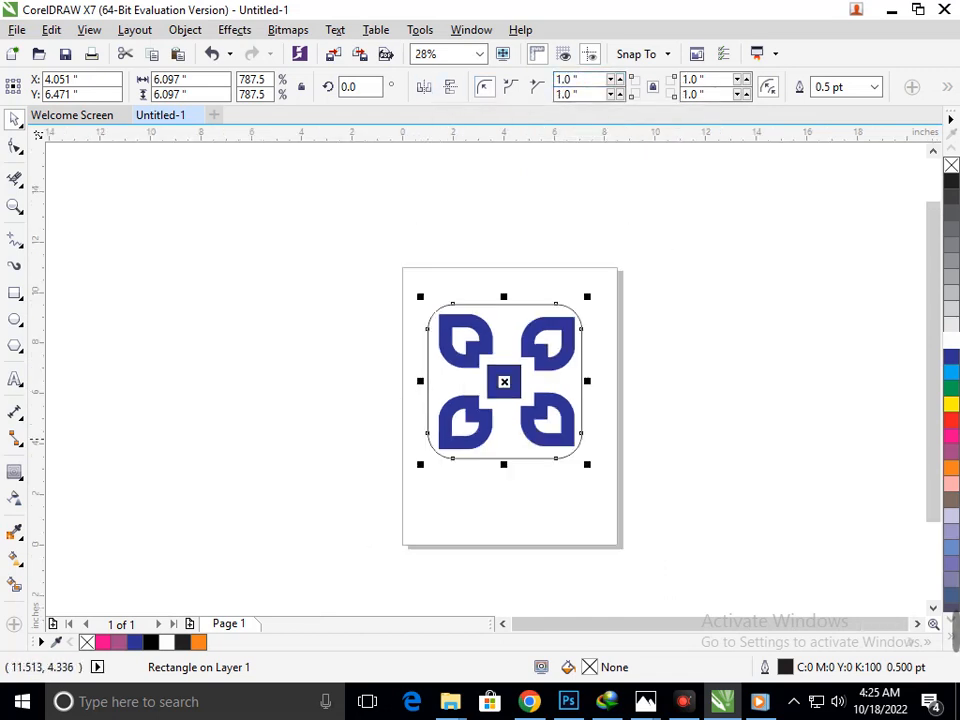
pyautogui.press('Escape')
pyautogui.press('F2')
pyautogui.moveTo(392, 278); pyautogui.dragTo(656, 506)
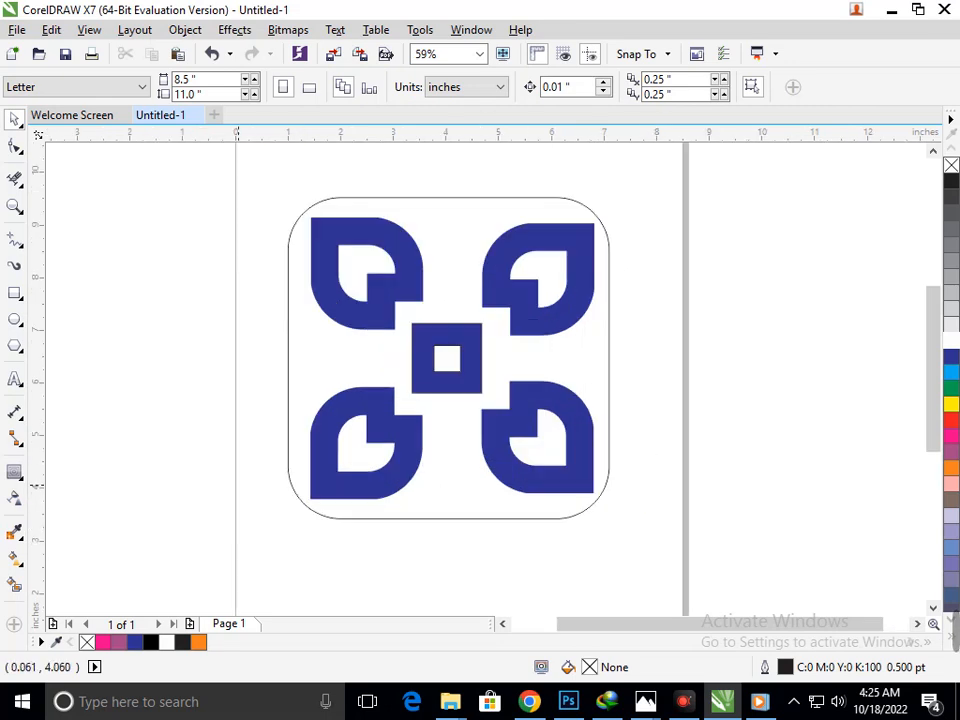
pyautogui.click(14, 293)
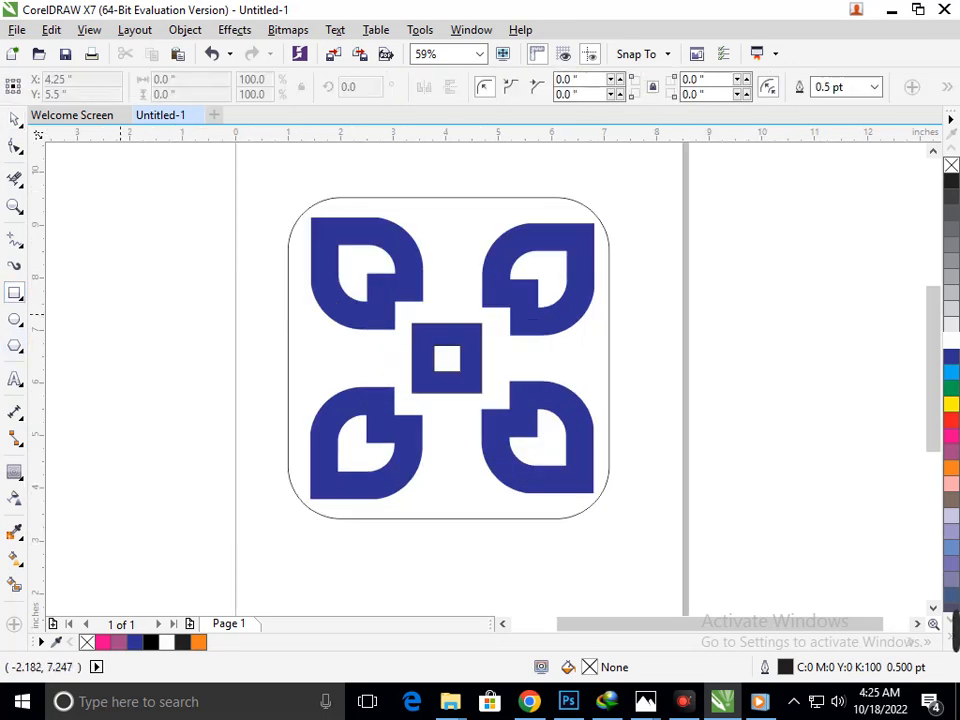
pyautogui.moveTo(112, 311)
pyautogui.mouseDown()
pyautogui.moveTo(211, 390)
pyautogui.moveTo(210, 408)
pyautogui.moveTo(188, 386)
pyautogui.moveTo(212, 418)
pyautogui.mouseUp()
pyautogui.rightClick(200, 392)
pyautogui.click(190, 392)
pyautogui.rightClick(212, 418)
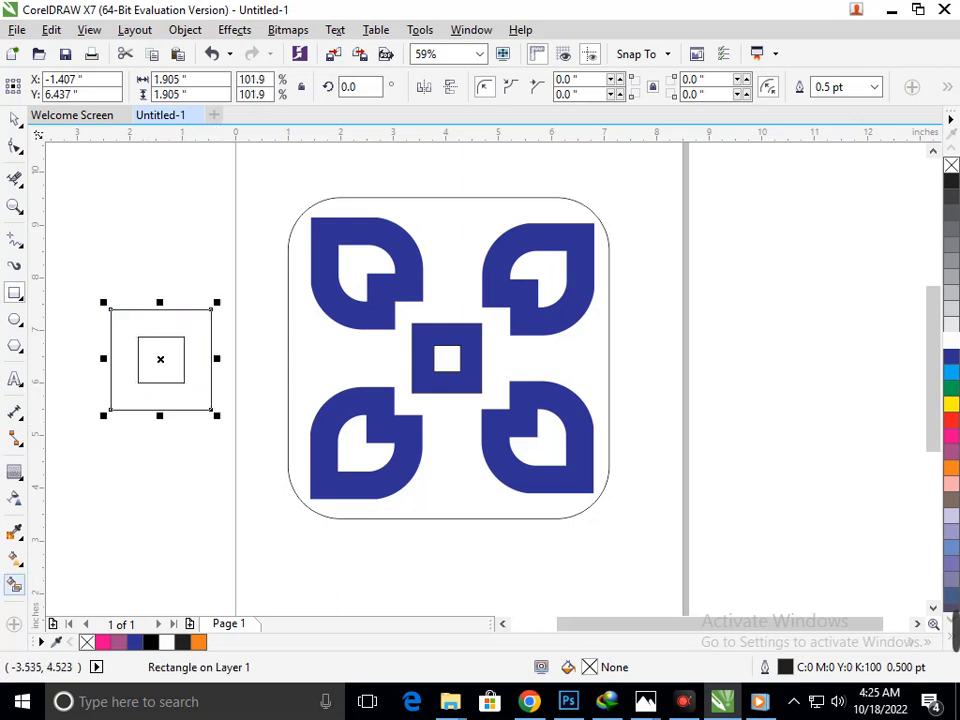
# Smart-fill the band between the two new squares blue without an outline and shift the whole ring slightly toward the page
pyautogui.click(14, 583)
pyautogui.click(178, 399)
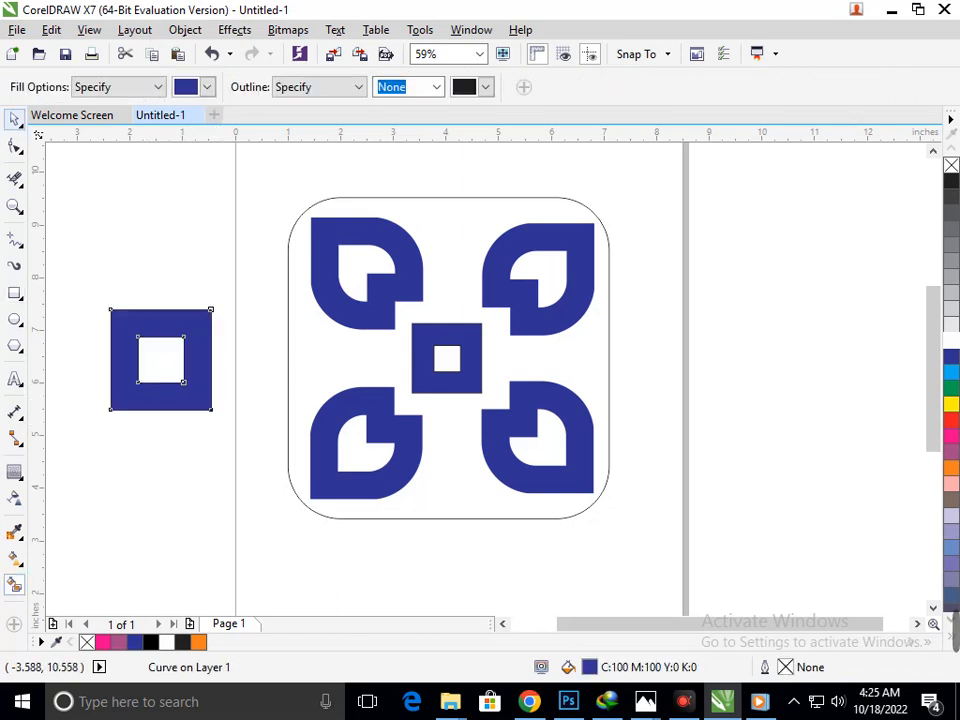
pyautogui.click(15, 119)
pyautogui.moveTo(82, 205); pyautogui.dragTo(239, 451)
pyautogui.moveTo(208, 394); pyautogui.dragTo(321, 426)
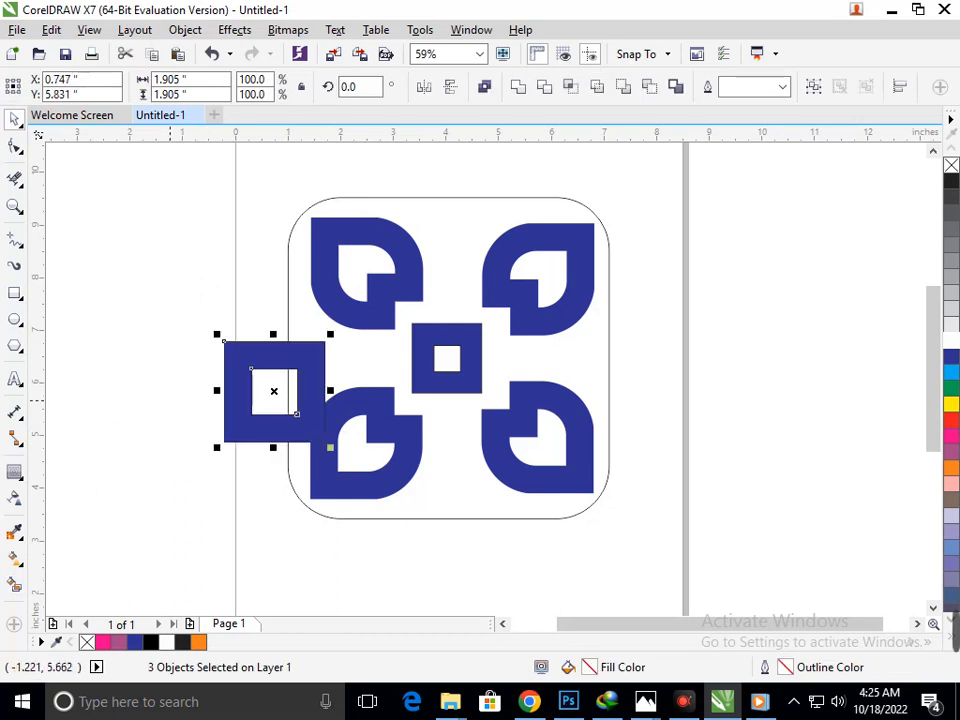
pyautogui.moveTo(263, 430); pyautogui.dragTo(172, 400)
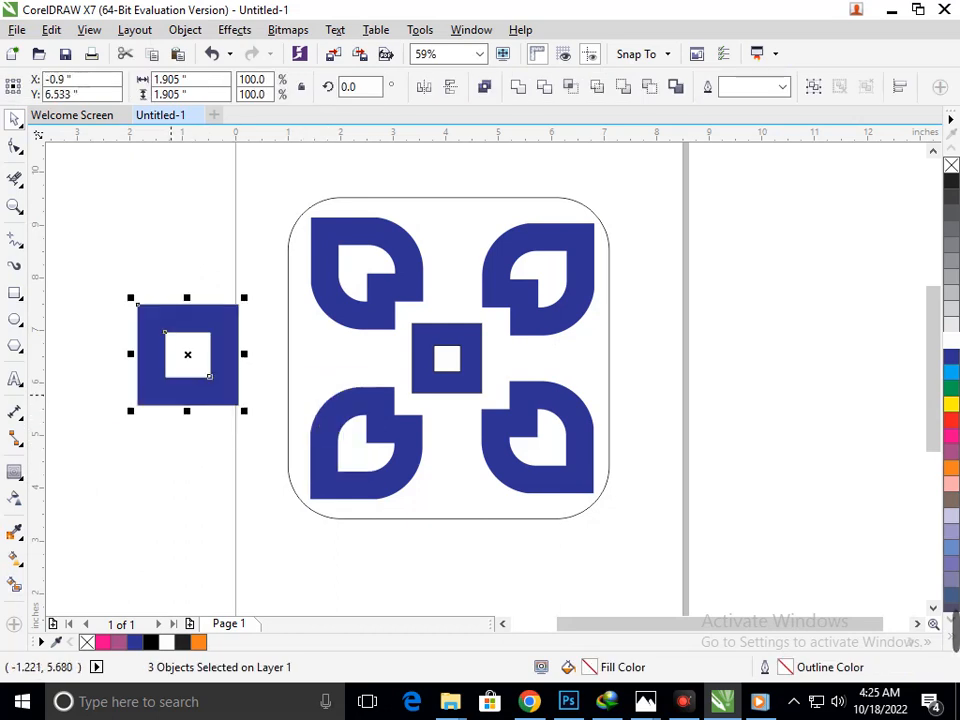
# Delete the old centre ring and move the new ring between the four leaves, scaling it down to about 1.07 inches
pyautogui.click(447, 358)
pyautogui.press('Delete')
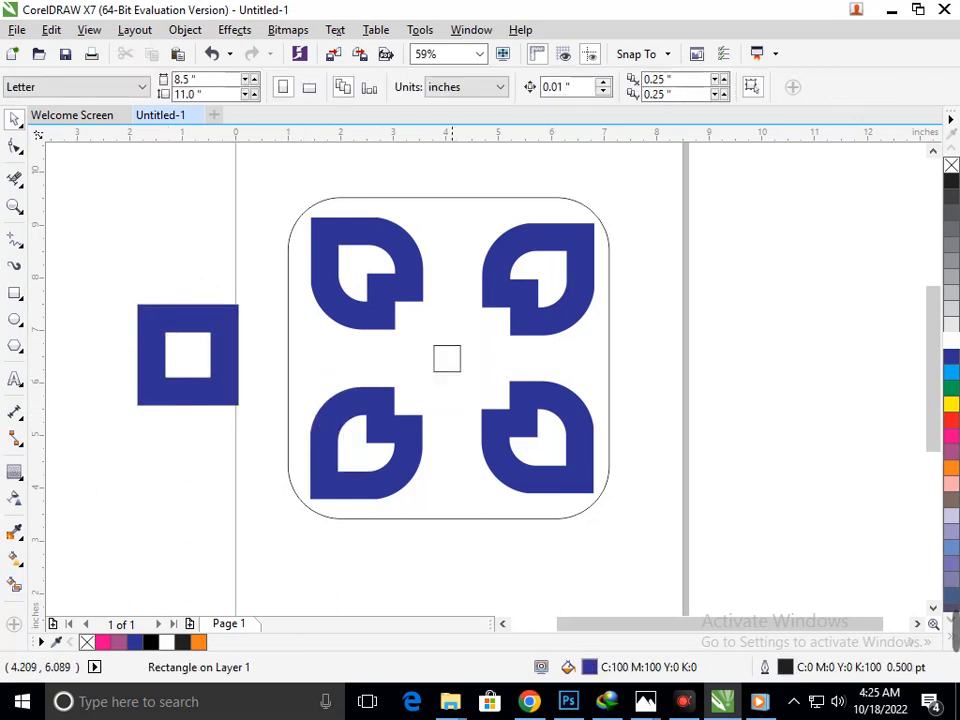
pyautogui.moveTo(109, 268); pyautogui.dragTo(459, 386)
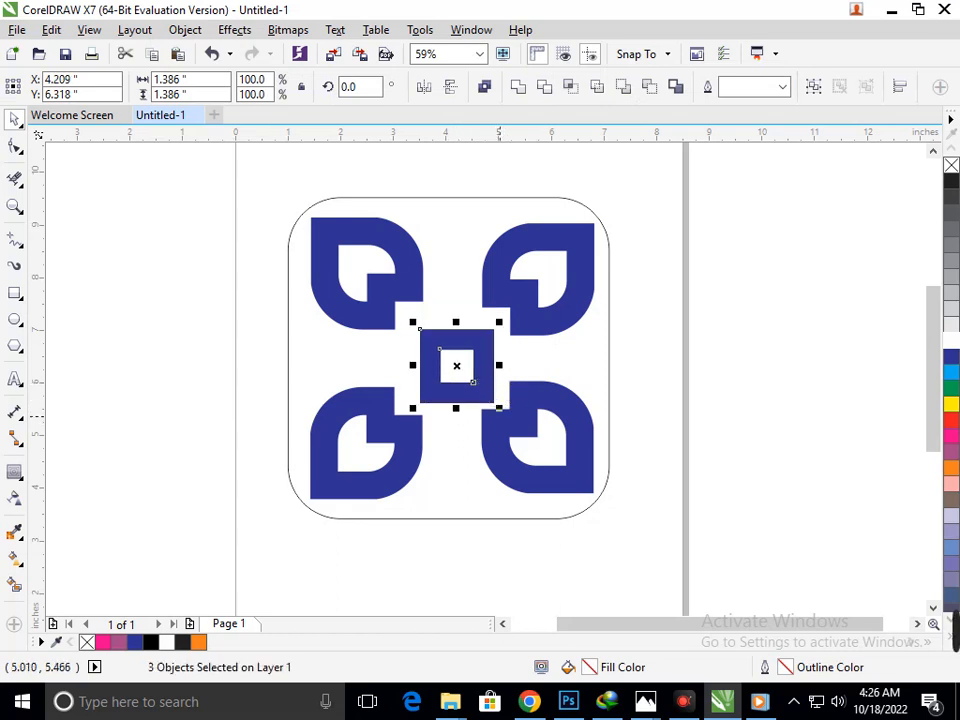
pyautogui.moveTo(501, 326); pyautogui.dragTo(481, 330)
pyautogui.click(459, 395)
pyautogui.moveTo(419, 314); pyautogui.dragTo(509, 402)
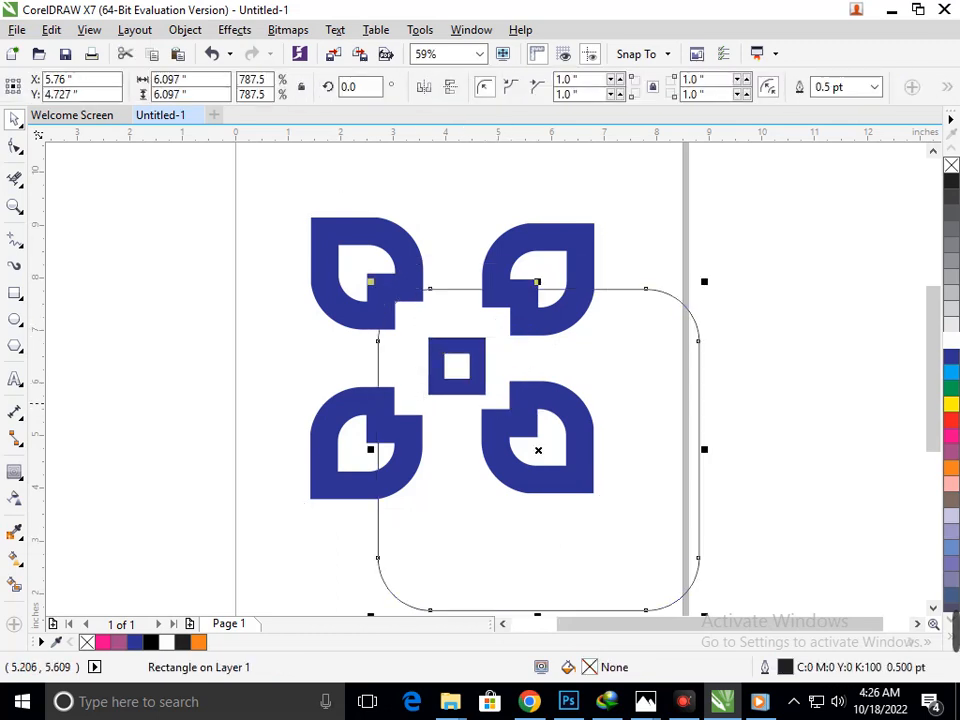
pyautogui.hotkey('ctrl', 'z')
pyautogui.click(707, 452)
pyautogui.click(440, 389)
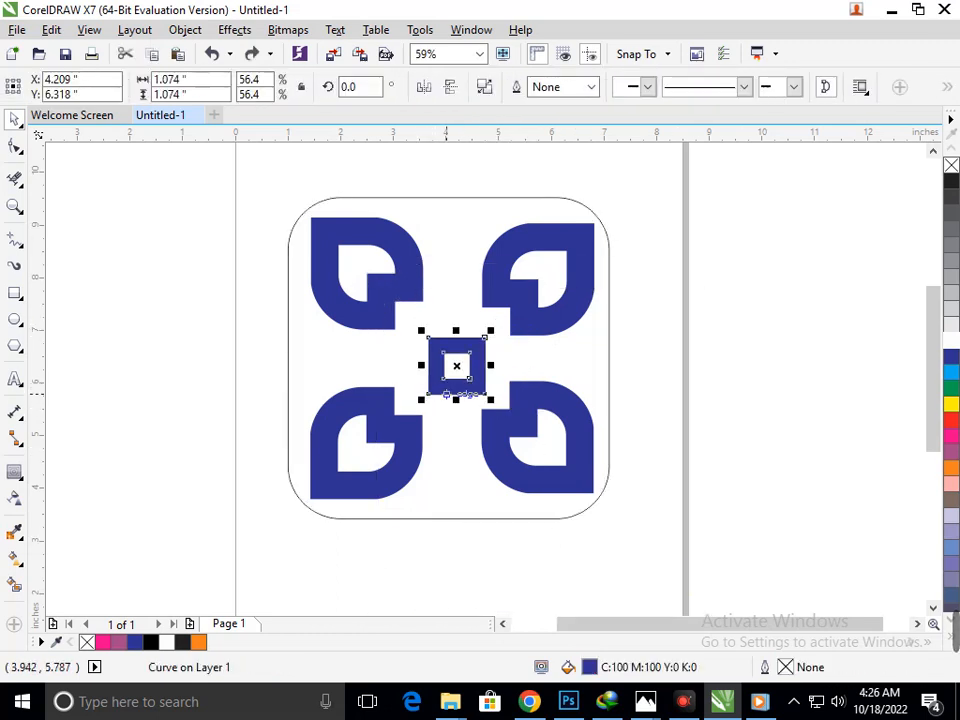
pyautogui.click(457, 366)
pyautogui.click(457, 366)
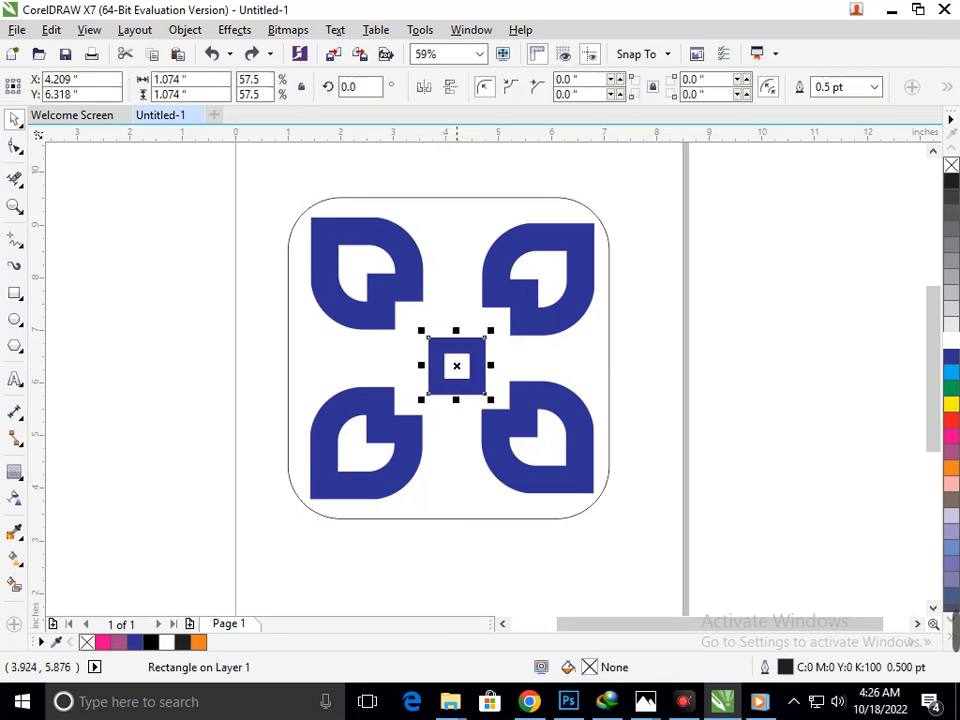
pyautogui.moveTo(455, 364); pyautogui.dragTo(450, 357)
pyautogui.hotkey('ctrl', 'z')
pyautogui.click(778, 367)
# Lock the outer frame and enlarge the whole central ring to about 1.21 inches, shifting it slightly up and left
pyautogui.rightClick(599, 375)
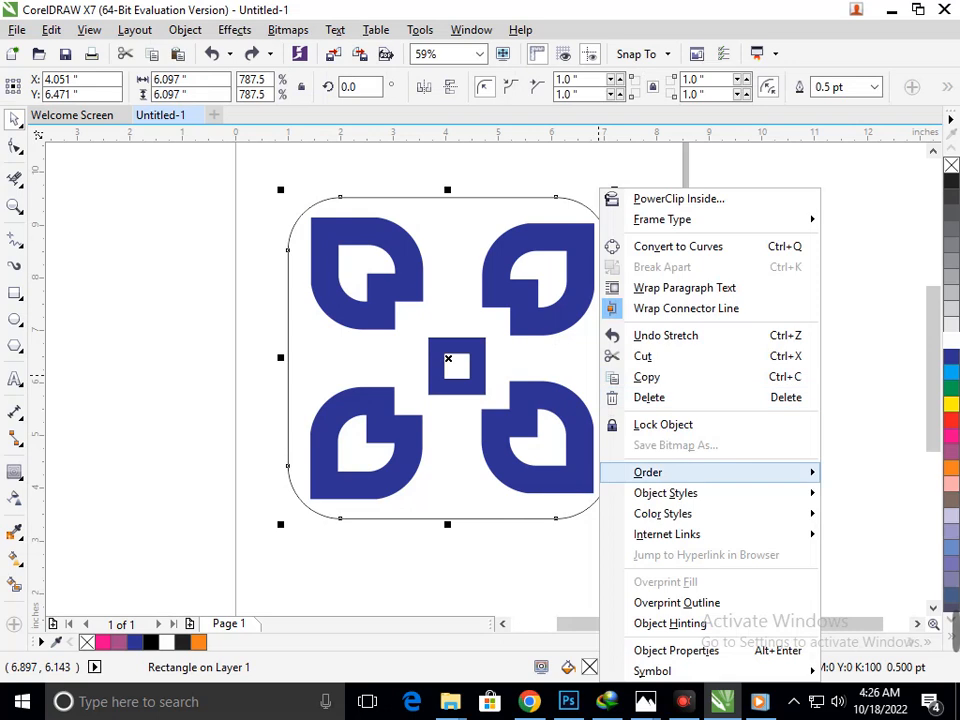
pyautogui.click(662, 424)
pyautogui.scroll(2, 423, 353)
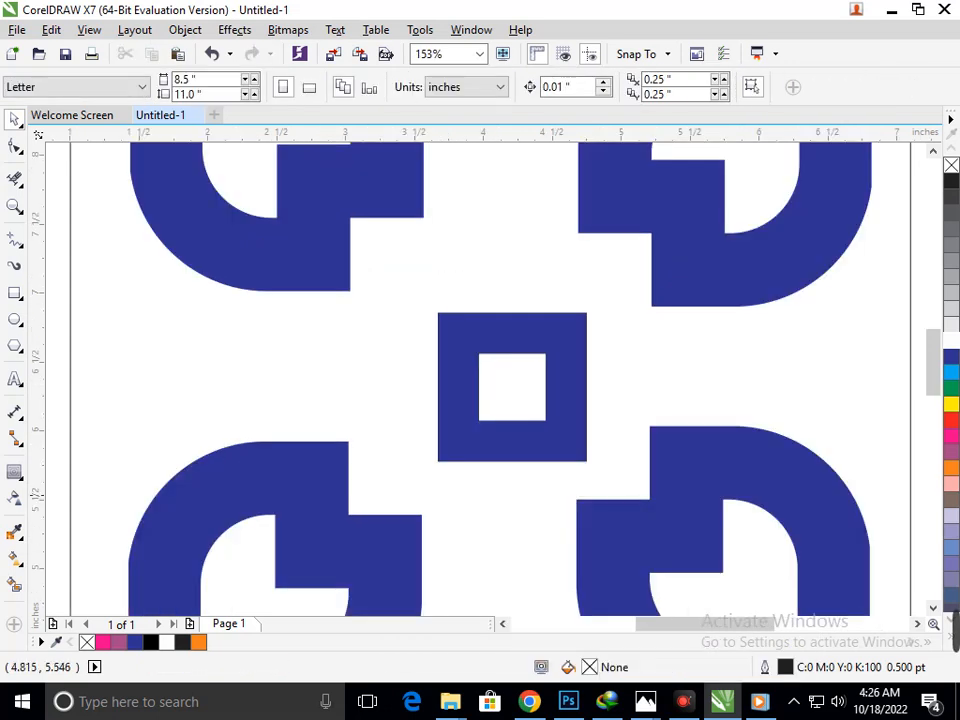
pyautogui.moveTo(624, 497); pyautogui.dragTo(354, 274)
pyautogui.moveTo(595, 466)
pyautogui.mouseDown()
pyautogui.moveTo(625, 520)
pyautogui.moveTo(617, 490)
pyautogui.moveTo(562, 442)
pyautogui.moveTo(588, 448)
pyautogui.mouseUp()
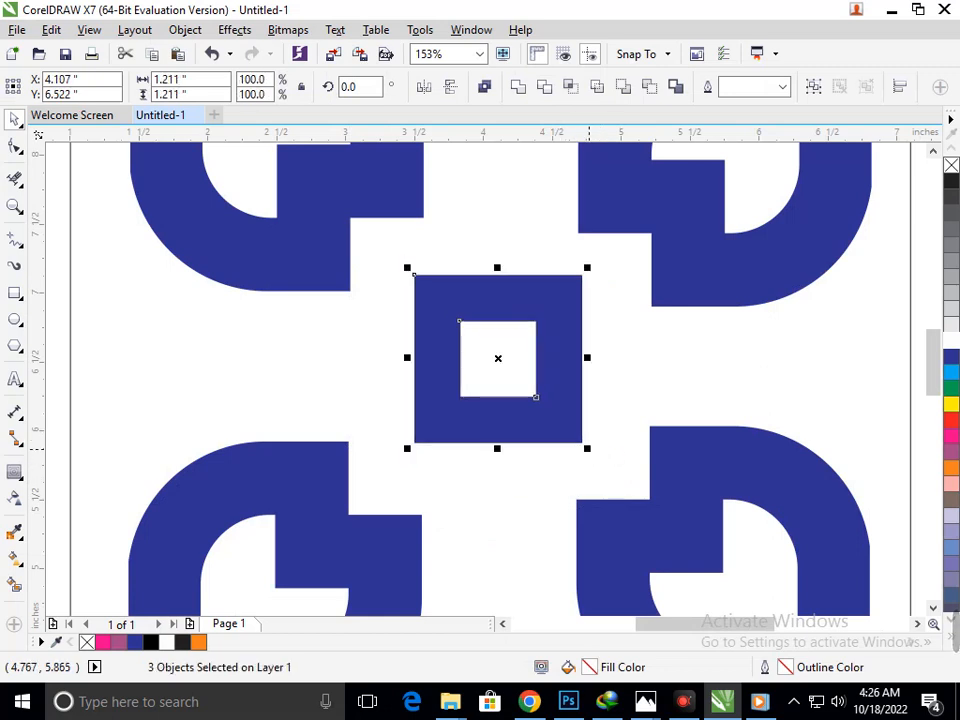
pyautogui.press('F3')
pyautogui.click(605, 464)
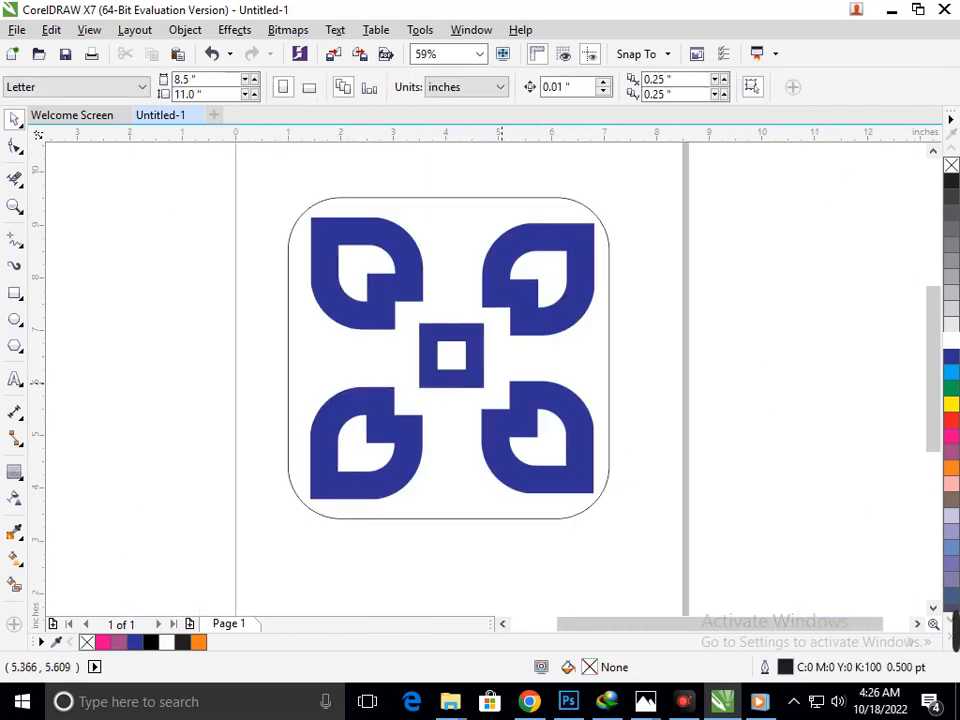
# Scale the central ring down about its centre to about 1.02 inches
pyautogui.moveTo(403, 306); pyautogui.dragTo(492, 410)
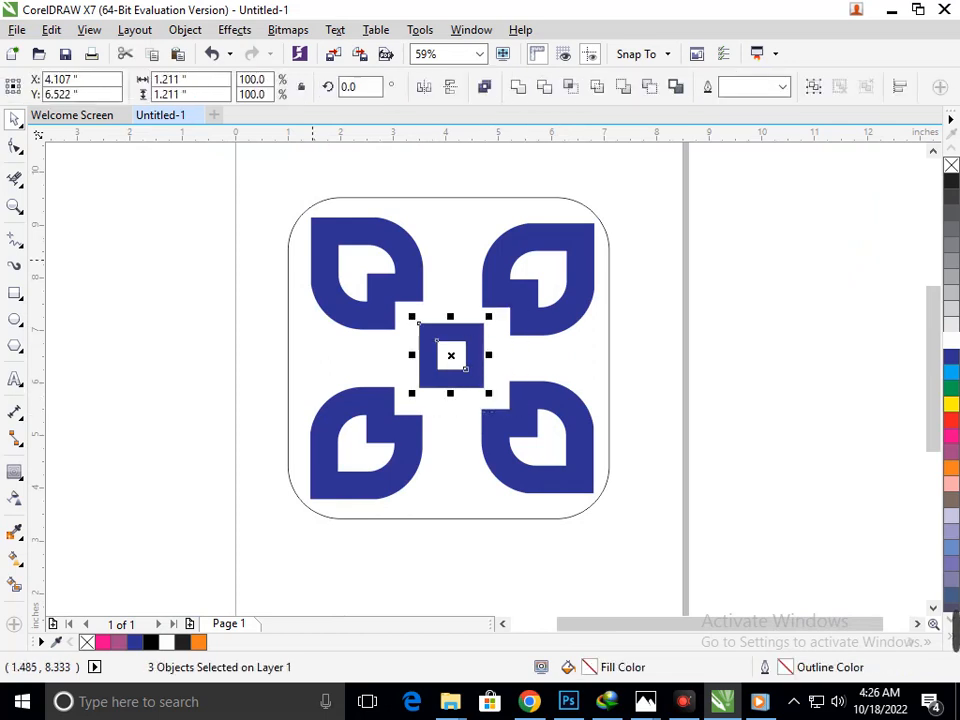
pyautogui.hotkey('shift', 'F2')
pyautogui.moveTo(536, 477); pyautogui.dragTo(516, 457)
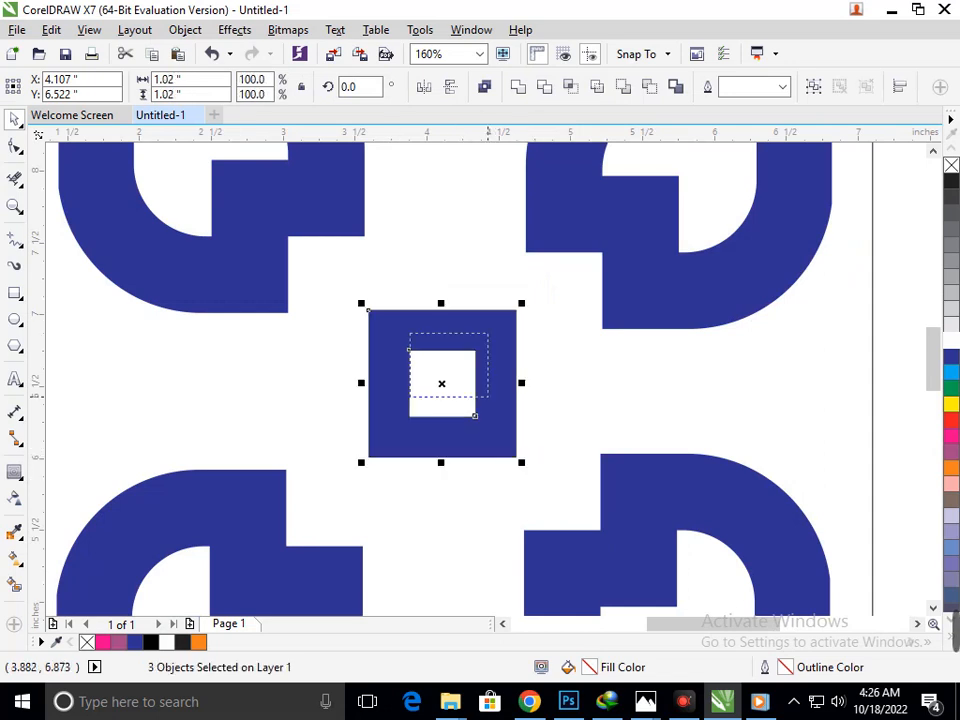
pyautogui.press('F3')
pyautogui.click(742, 500)
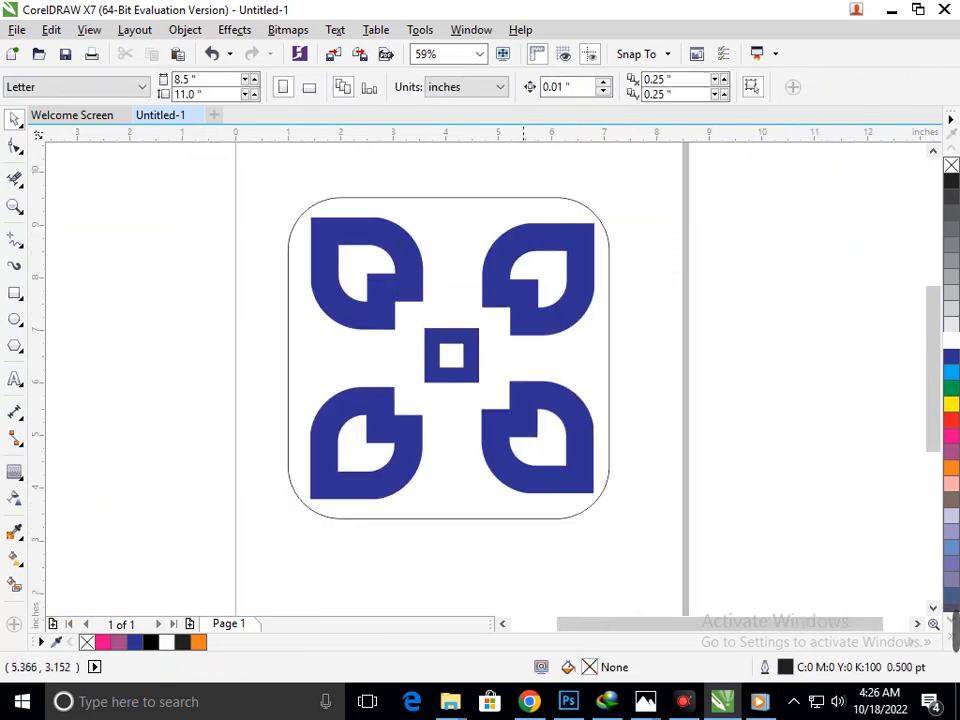
# Unlock the rounded outer frame and enlarge it about its centre to about 6.16 inches
pyautogui.click(540, 518)
pyautogui.rightClick(571, 517)
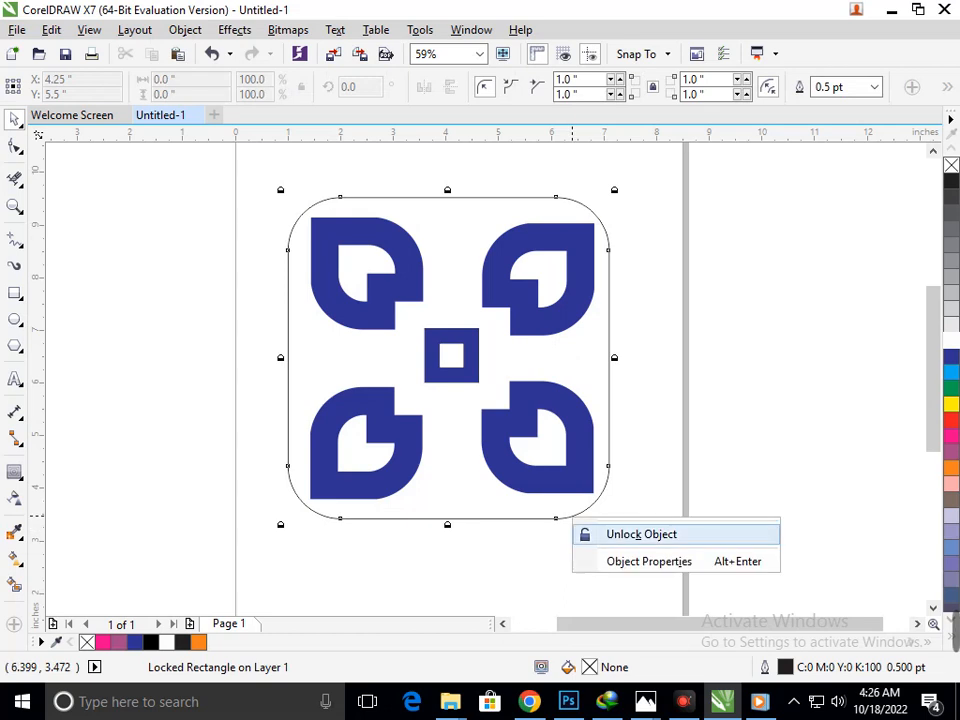
pyautogui.click(615, 534)
pyautogui.moveTo(612, 522)
pyautogui.mouseDown()
pyautogui.moveTo(623, 542)
pyautogui.moveTo(607, 523)
pyautogui.mouseUp()
pyautogui.click(647, 564)
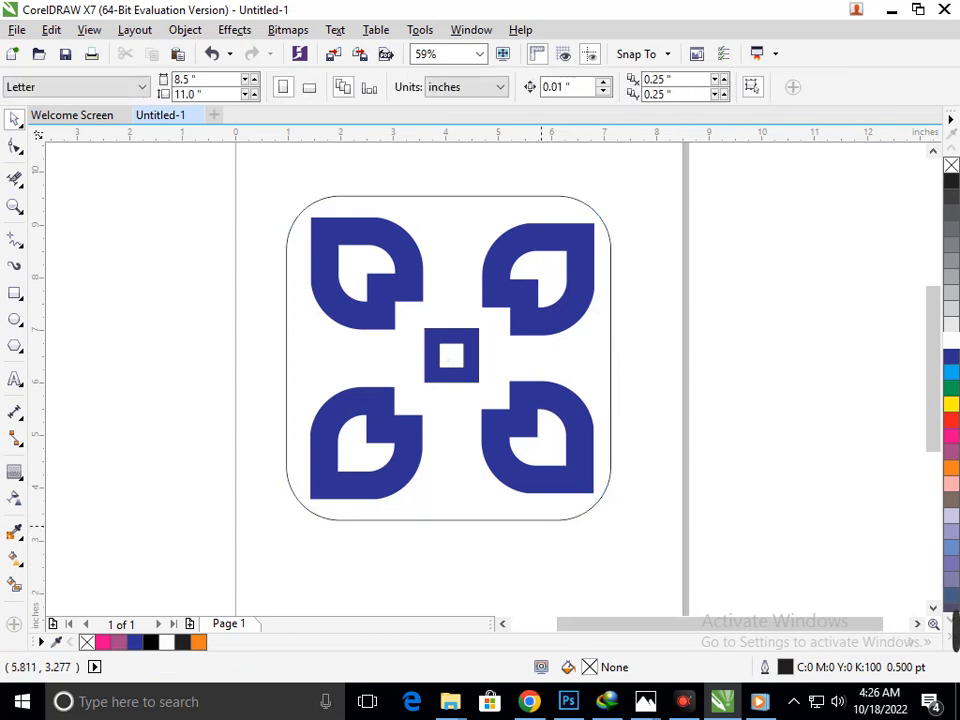
# Apply a linear black-to-white fountain fill to the rounded frame, running diagonally from the upper-left leaf past the frame's lower-right corner
pyautogui.scroll(-3, 550, 527)
pyautogui.scroll(4, 619, 484)
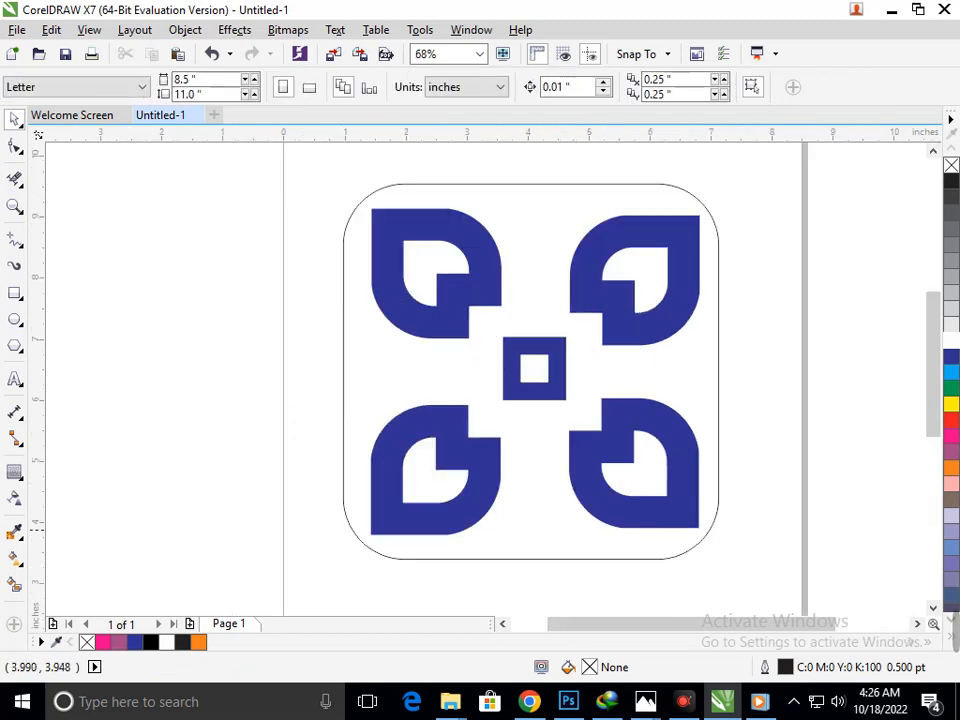
pyautogui.scroll(-3, 535, 398)
pyautogui.moveTo(381, 257); pyautogui.dragTo(621, 561)
pyautogui.click(498, 440)
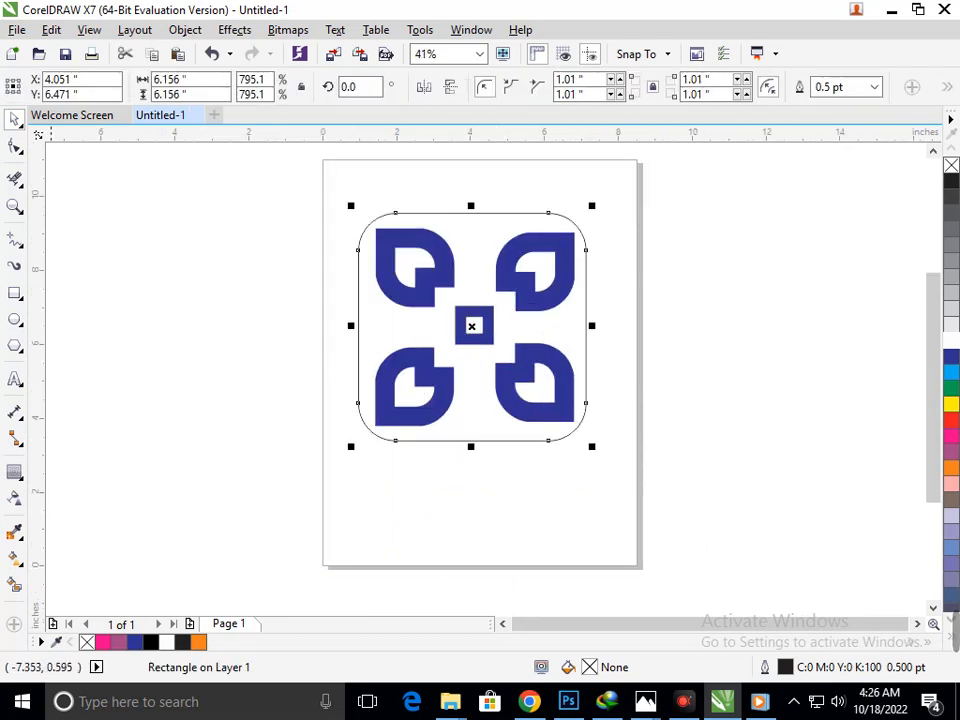
pyautogui.click(18, 562)
pyautogui.click(80, 557)
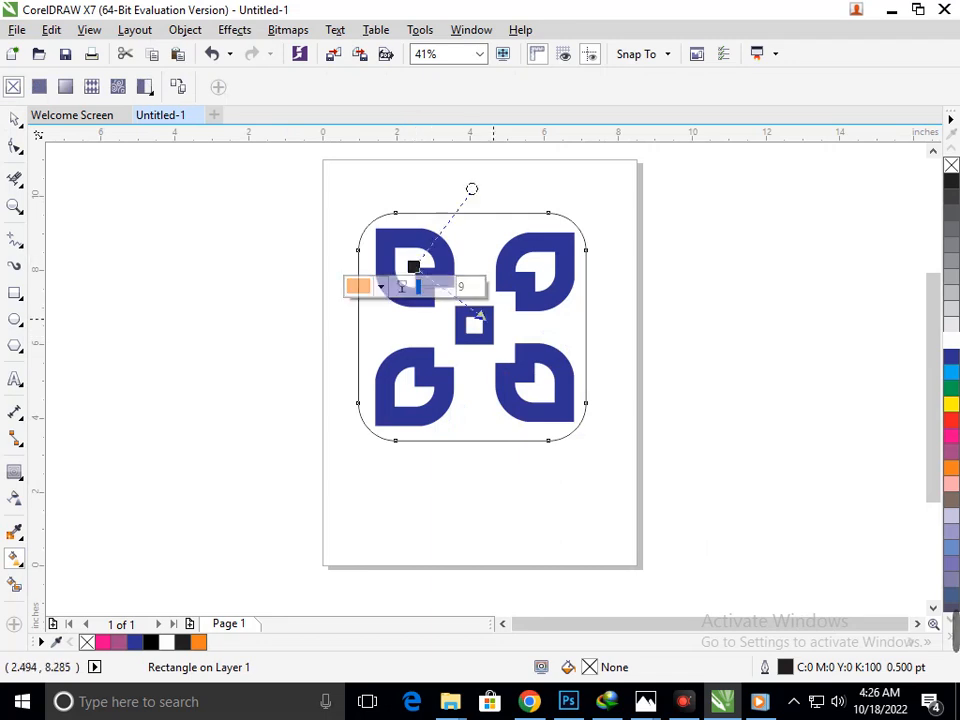
pyautogui.moveTo(413, 267); pyautogui.dragTo(603, 455)
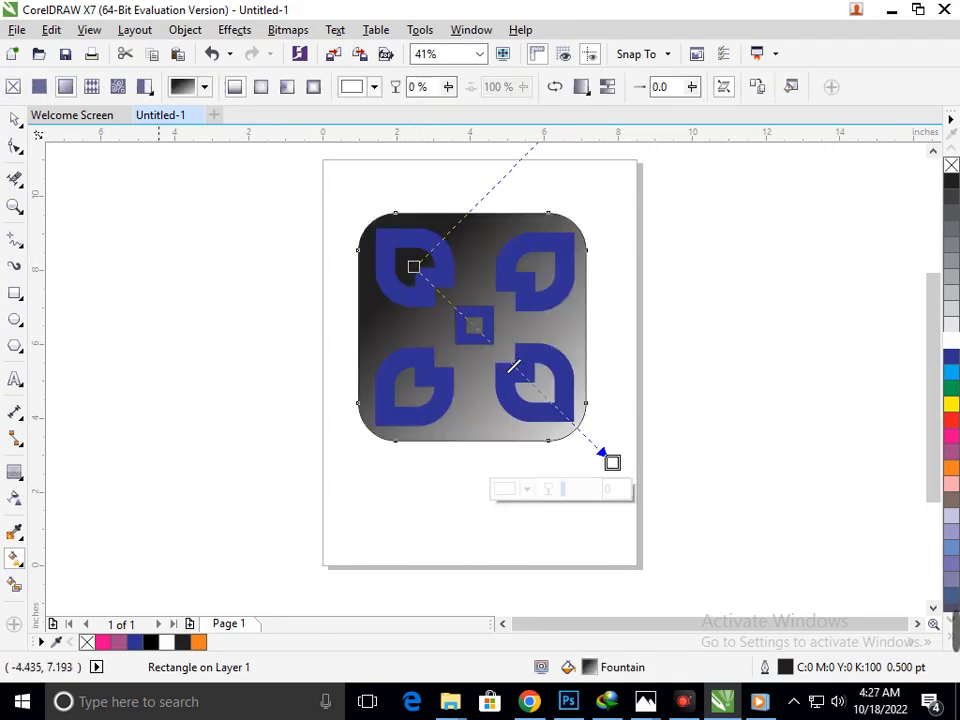
pyautogui.click(261, 87)
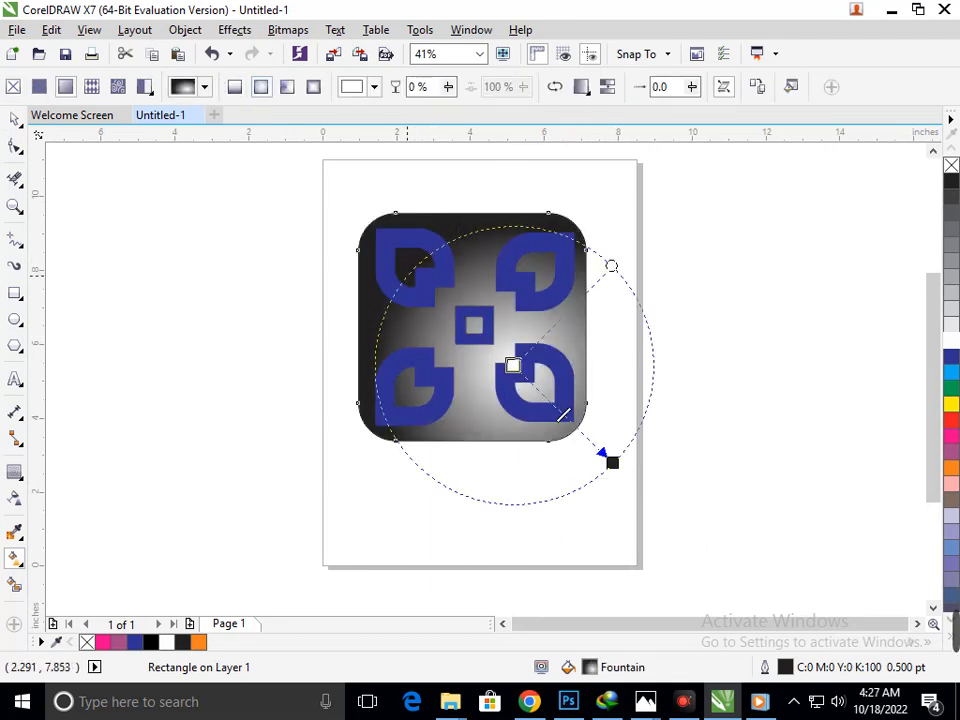
pyautogui.moveTo(512, 365); pyautogui.dragTo(451, 312)
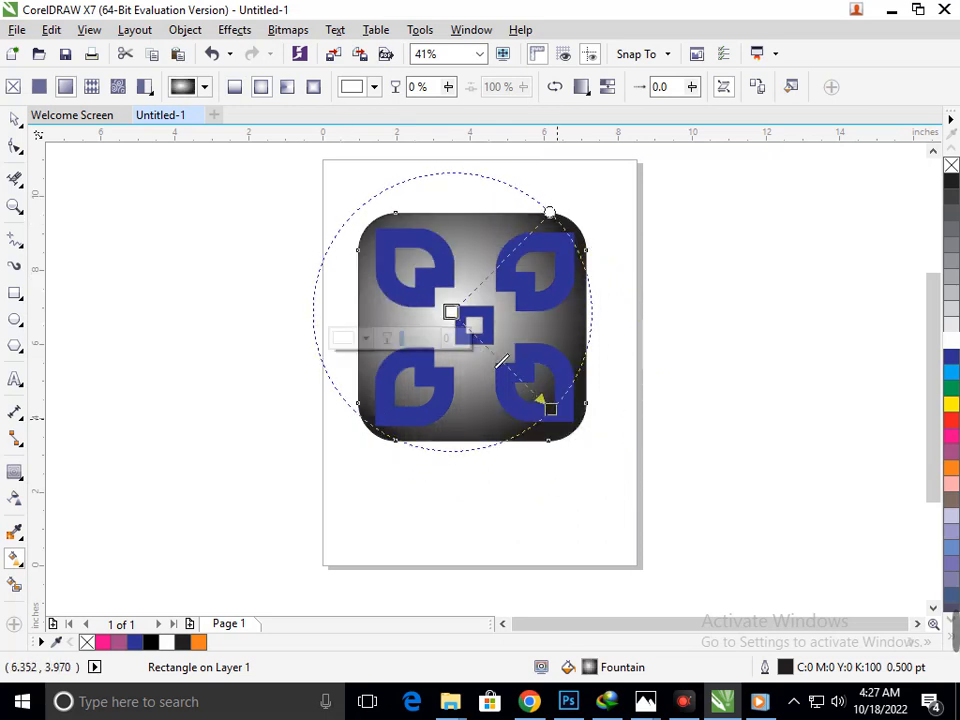
pyautogui.moveTo(550, 408); pyautogui.dragTo(600, 444)
pyautogui.moveTo(527, 421); pyautogui.dragTo(548, 440)
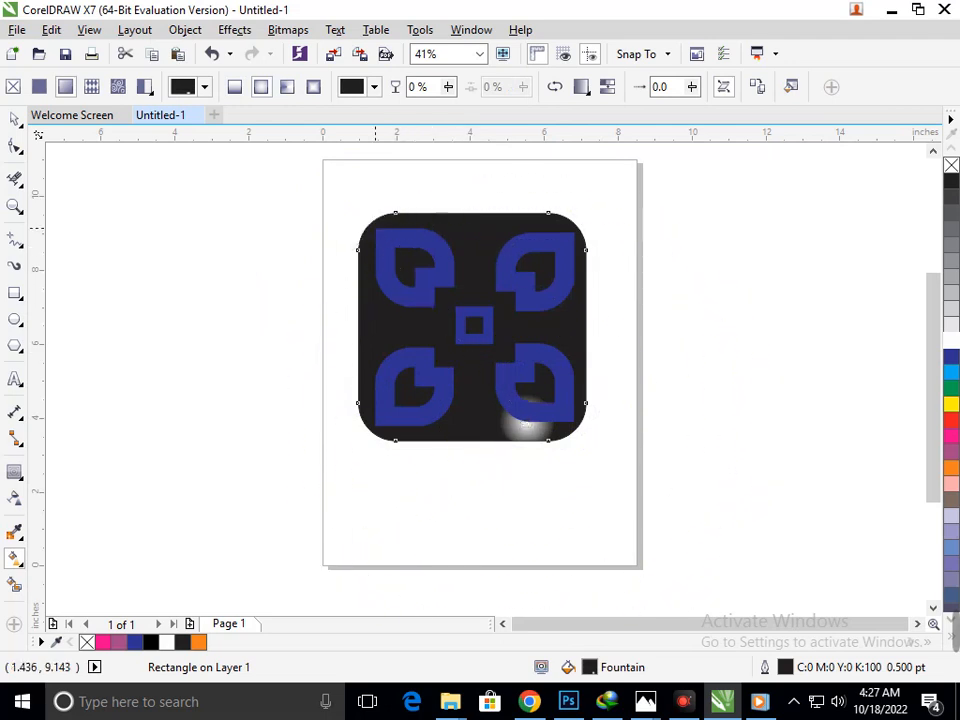
pyautogui.moveTo(434, 307); pyautogui.dragTo(434, 306)
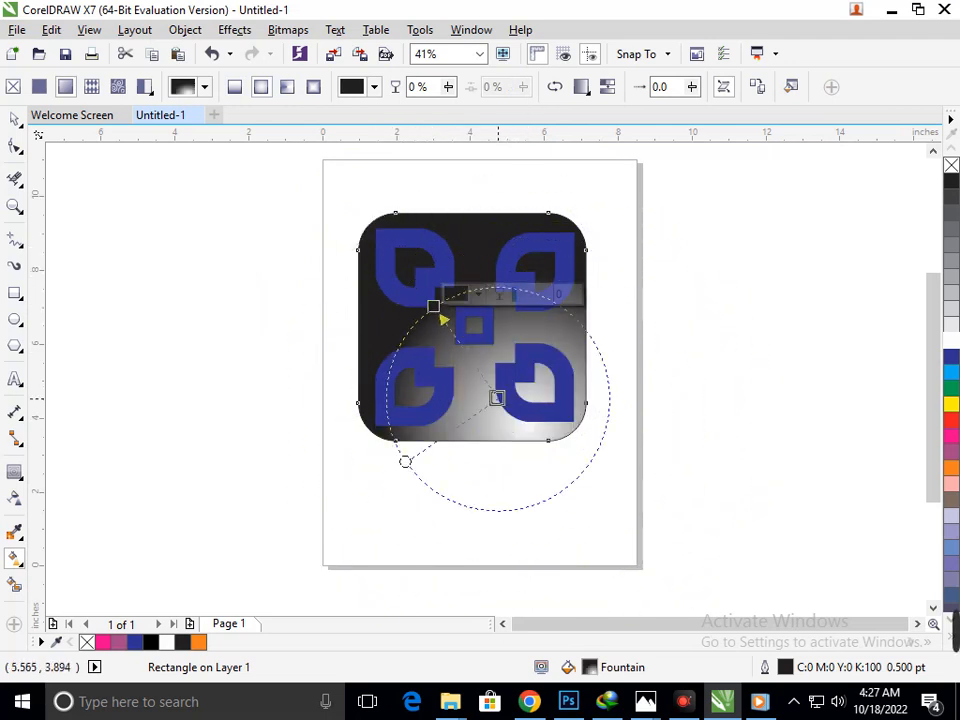
pyautogui.click(526, 421)
pyautogui.moveTo(434, 307); pyautogui.dragTo(408, 295)
pyautogui.moveTo(526, 421)
pyautogui.mouseDown()
pyautogui.moveTo(510, 397)
pyautogui.moveTo(512, 406)
pyautogui.mouseUp()
pyautogui.moveTo(408, 295); pyautogui.dragTo(361, 215)
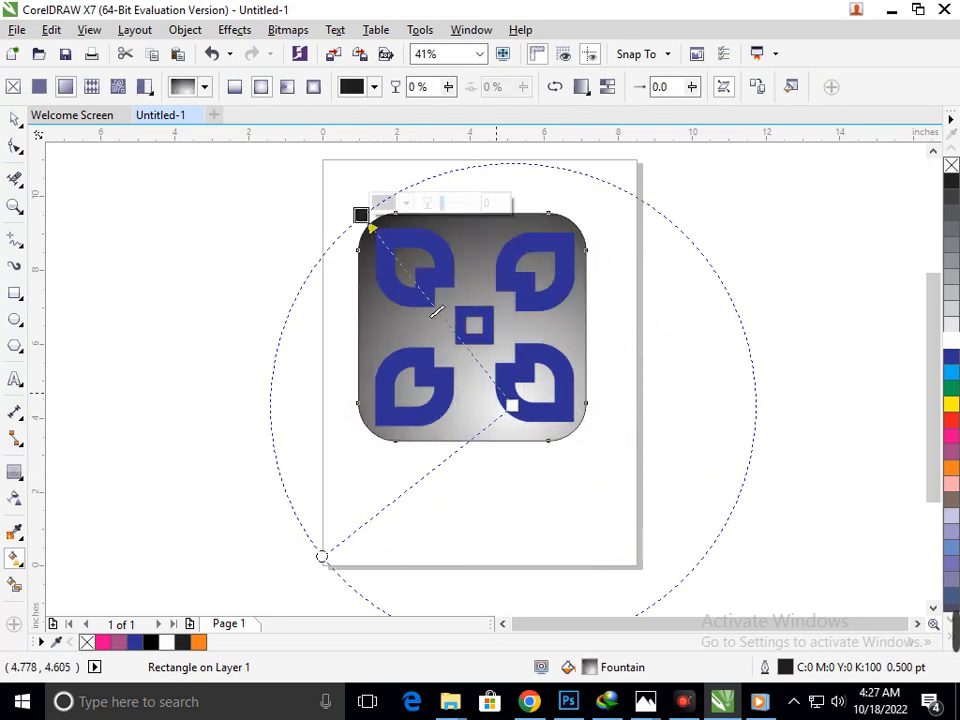
pyautogui.hotkey('ctrl', 'z')
pyautogui.hotkey('ctrl', 'z')
pyautogui.hotkey('ctrl', 'z')
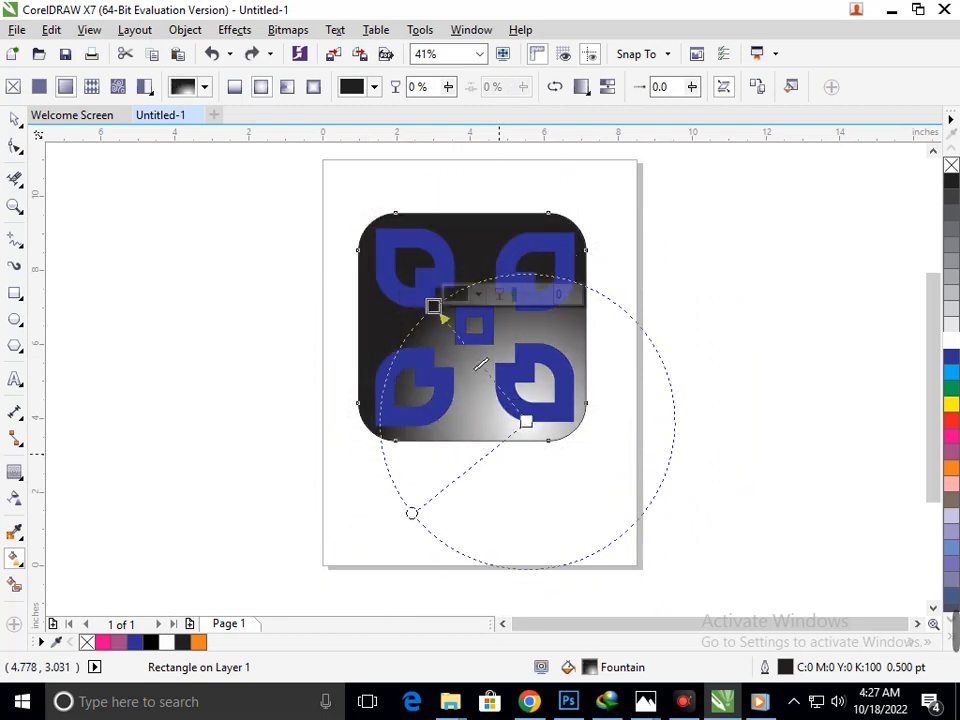
pyautogui.hotkey('ctrl', 'z')
pyautogui.hotkey('ctrl', 'z')
pyautogui.hotkey('ctrl', 'z')
pyautogui.hotkey('ctrl', 'z')
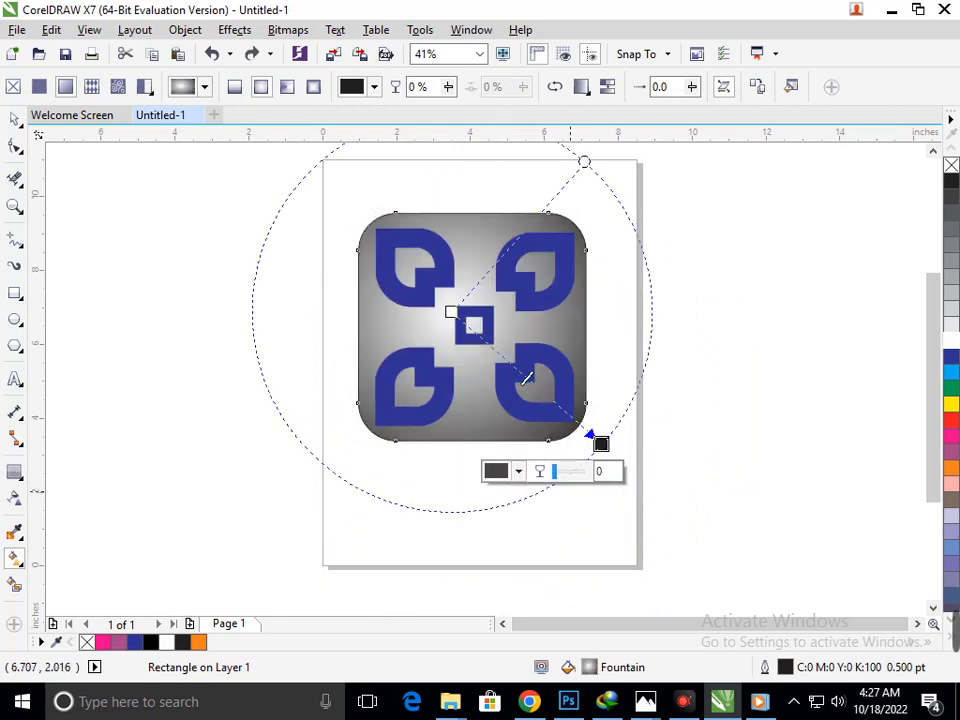
pyautogui.hotkey('ctrl', 'z')
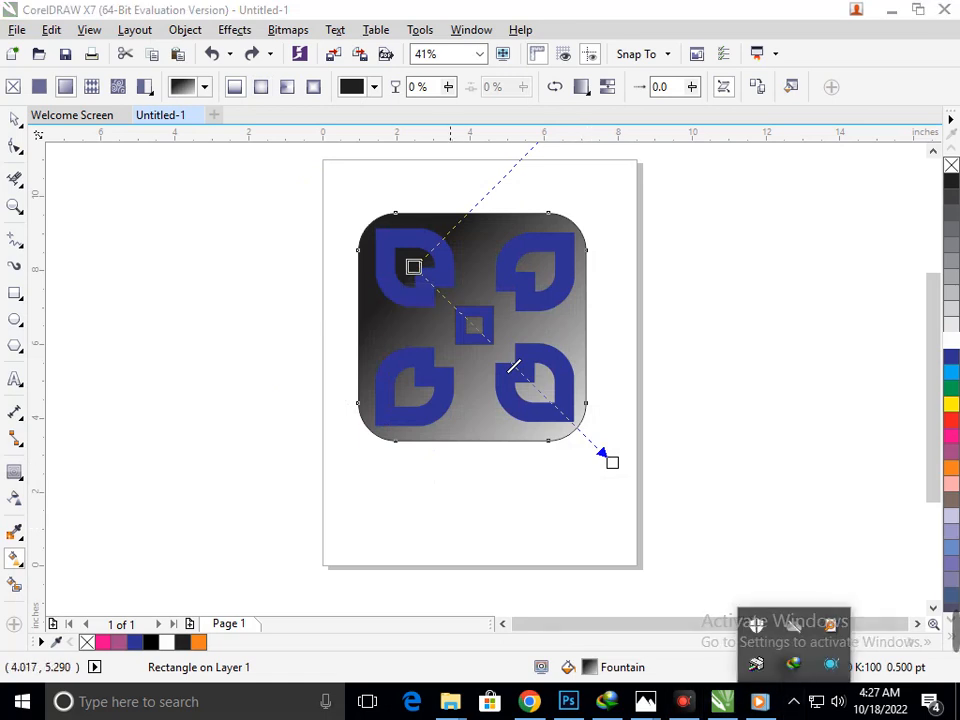
# Change the frame's fountain fill type to elliptical
pyautogui.click(261, 86)
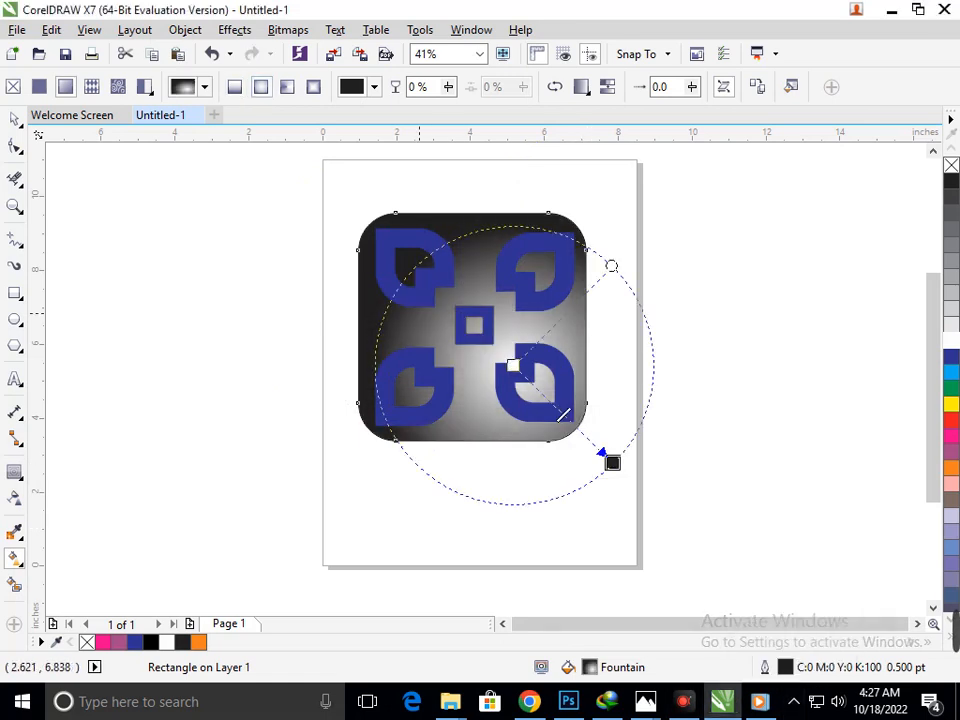
pyautogui.click(398, 282)
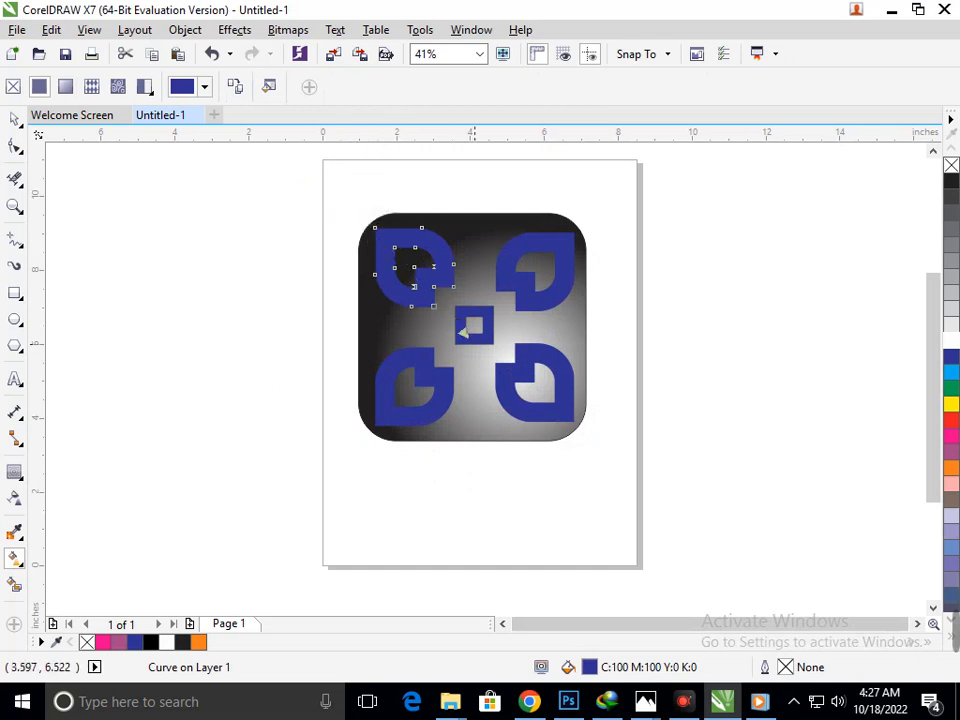
pyautogui.moveTo(339, 187); pyautogui.dragTo(593, 439)
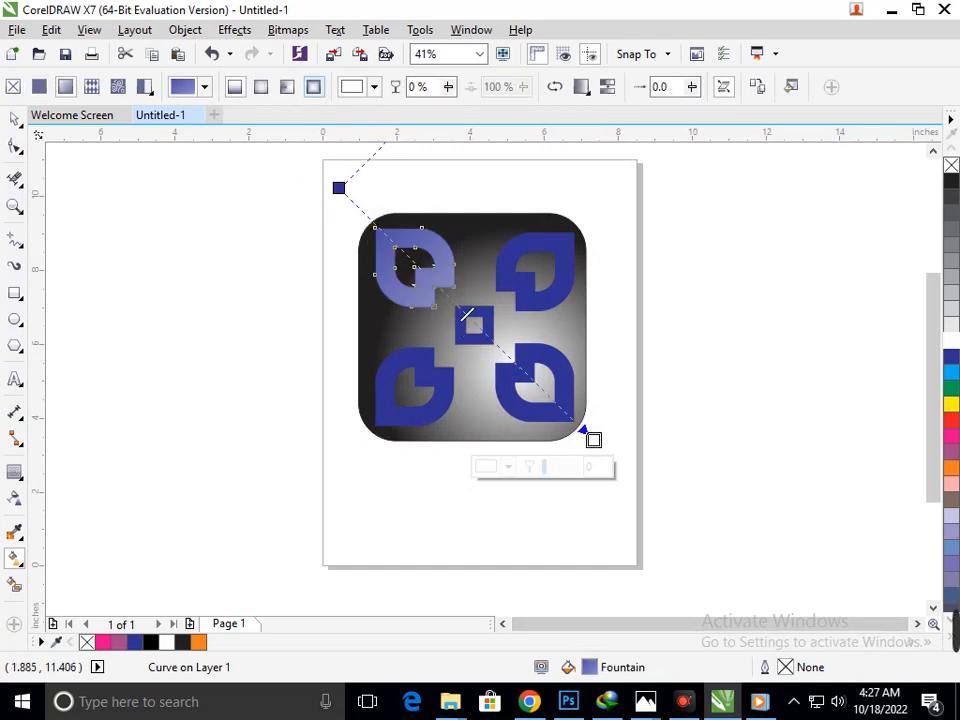
pyautogui.click(261, 86)
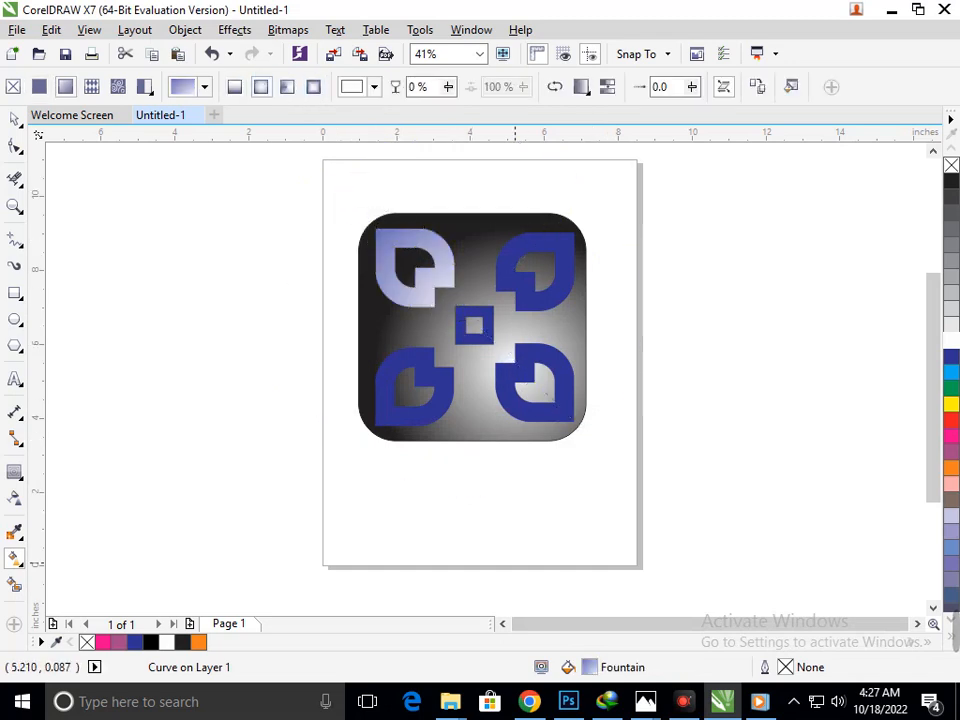
pyautogui.hotkey('ctrl', 'z')
pyautogui.hotkey('ctrl', 'z')
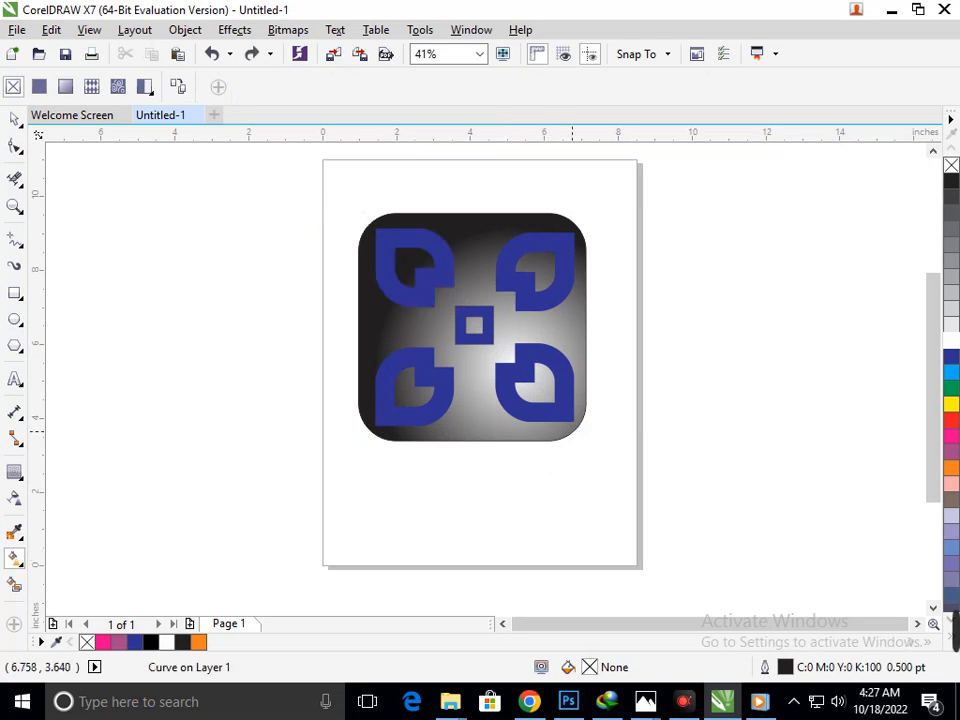
# Centre the frame's elliptical fill near the square ring, extend its outer node to the frame's lower-right corner, and colour that node orange
pyautogui.click(496, 430)
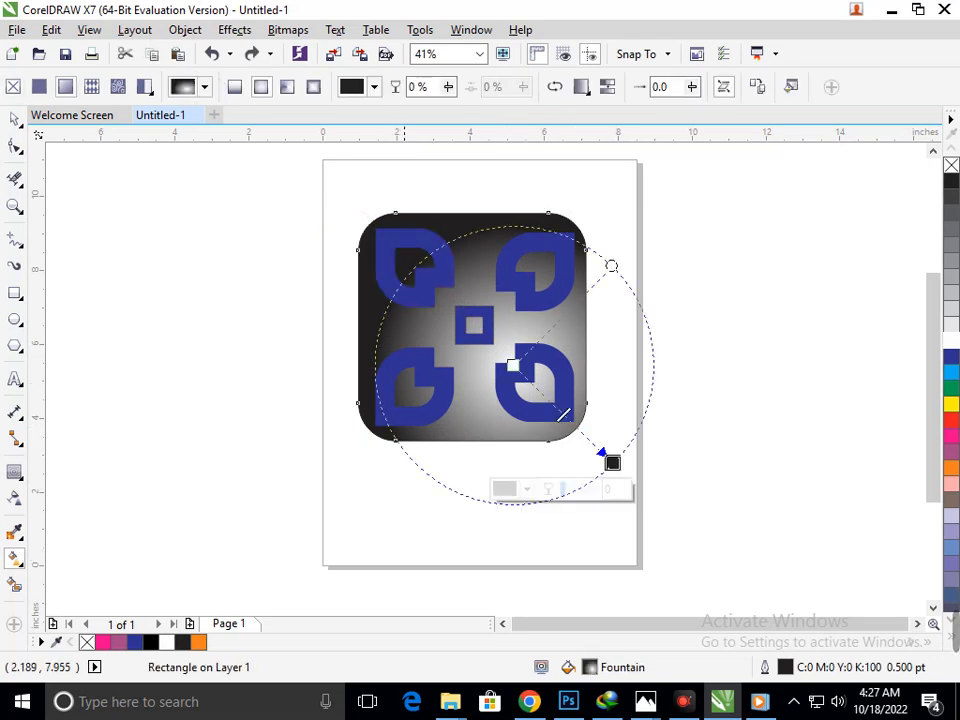
pyautogui.moveTo(512, 365); pyautogui.dragTo(453, 317)
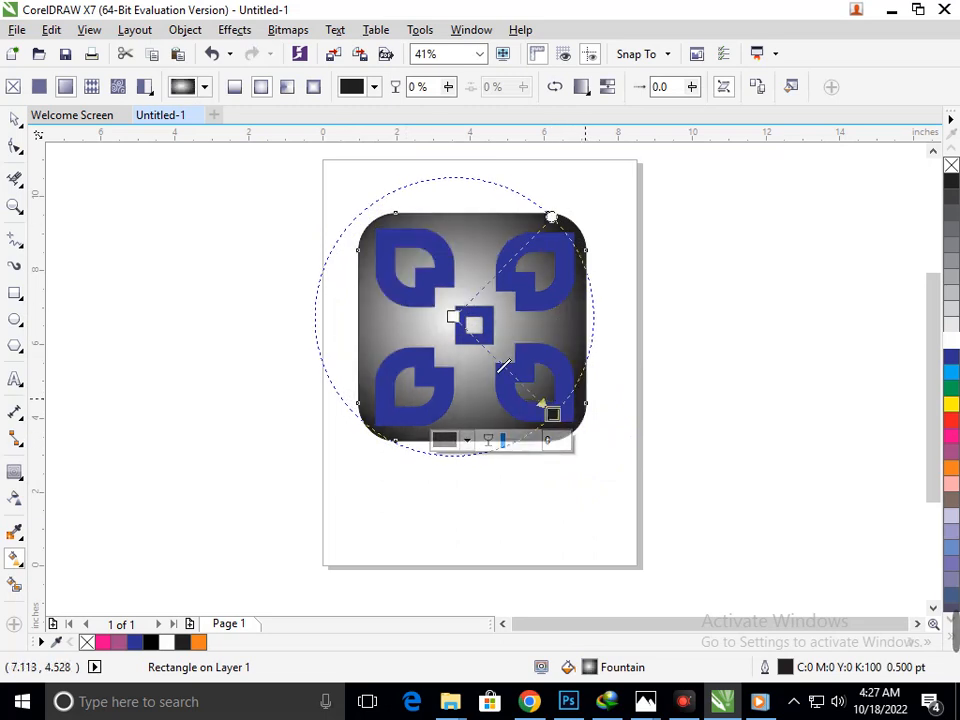
pyautogui.moveTo(553, 413); pyautogui.dragTo(585, 439)
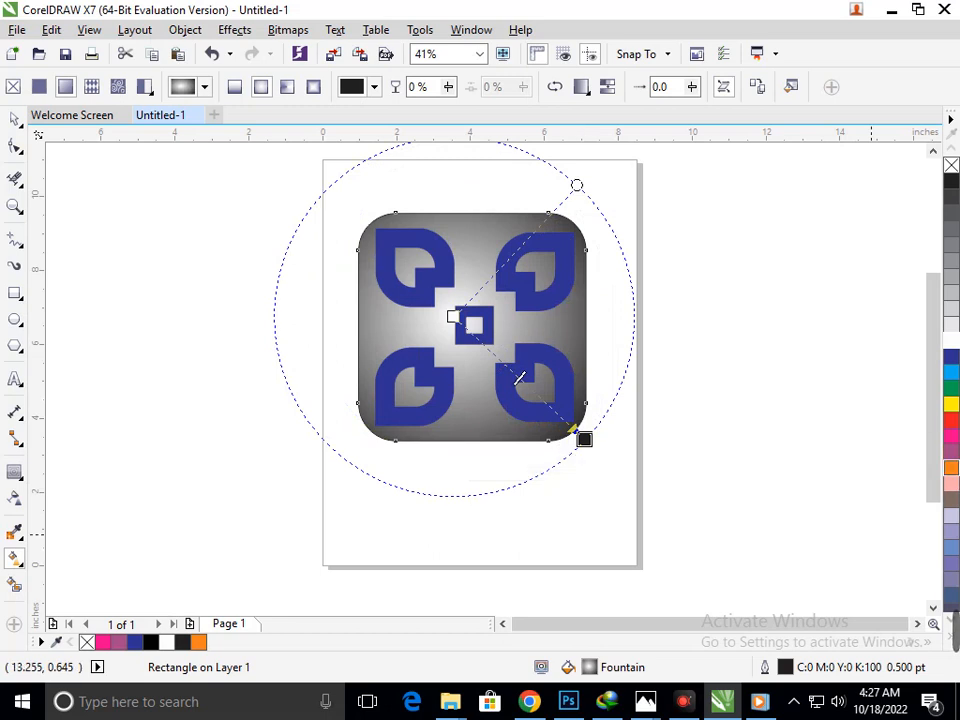
pyautogui.click(951, 467)
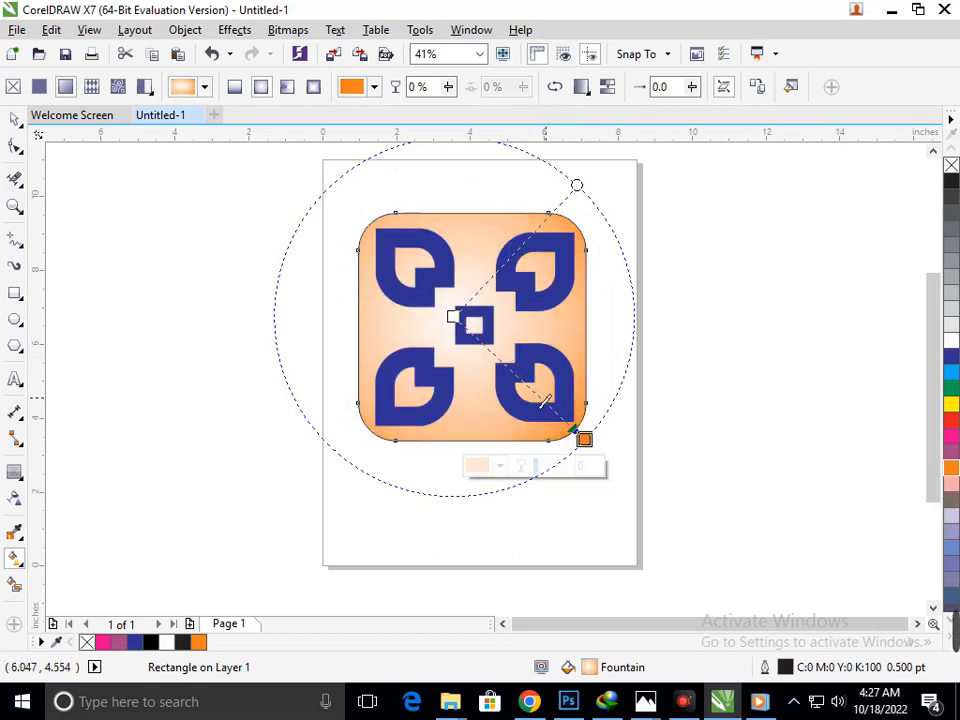
# Shift the frame's gradient midpoint towards the square ring and set the orange node's transparency to 25%
pyautogui.moveTo(545, 400); pyautogui.dragTo(490, 347)
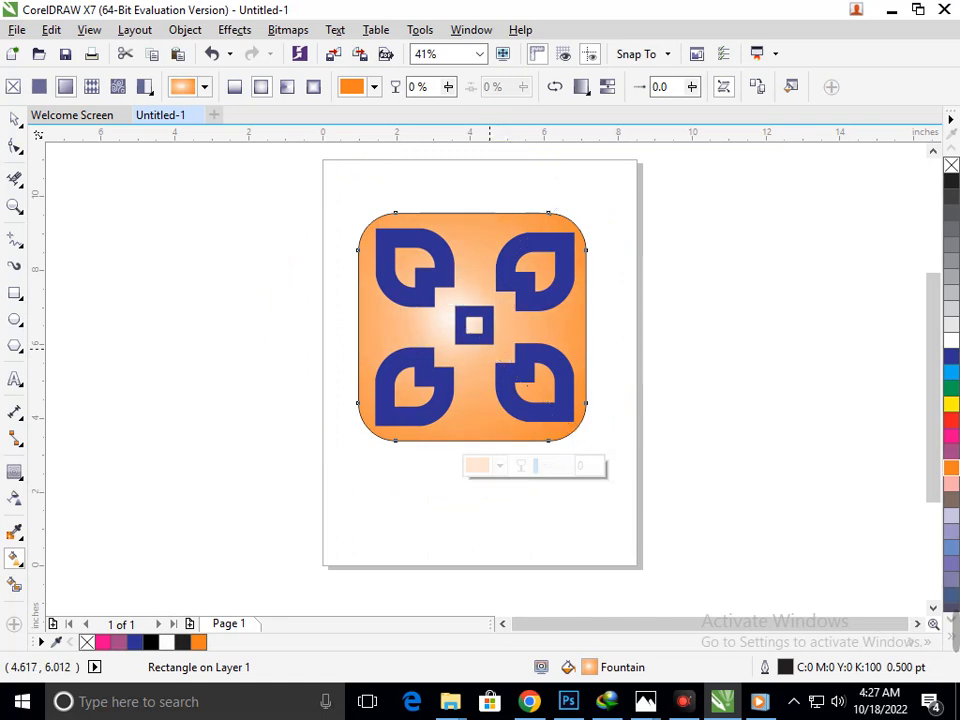
pyautogui.moveTo(536, 465); pyautogui.dragTo(543, 465)
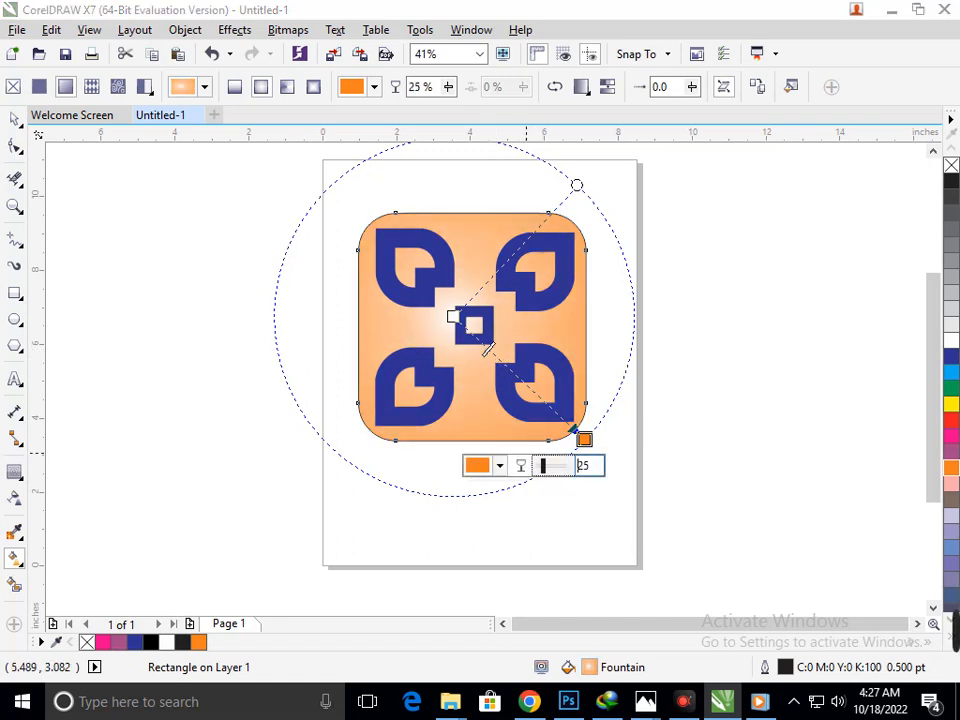
pyautogui.click(14, 119)
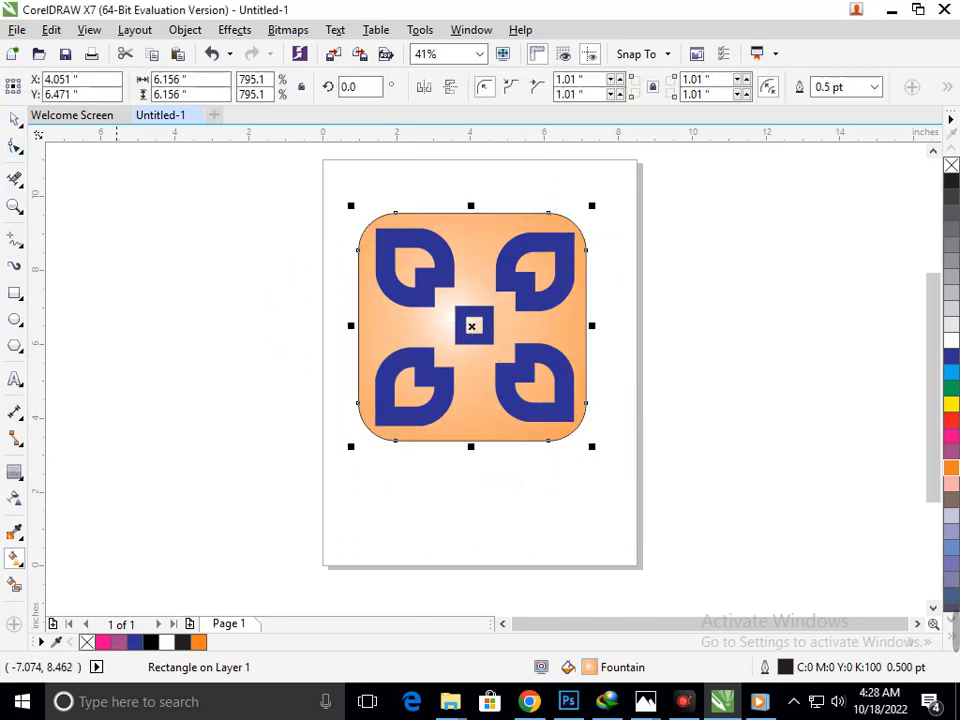
pyautogui.click(117, 273)
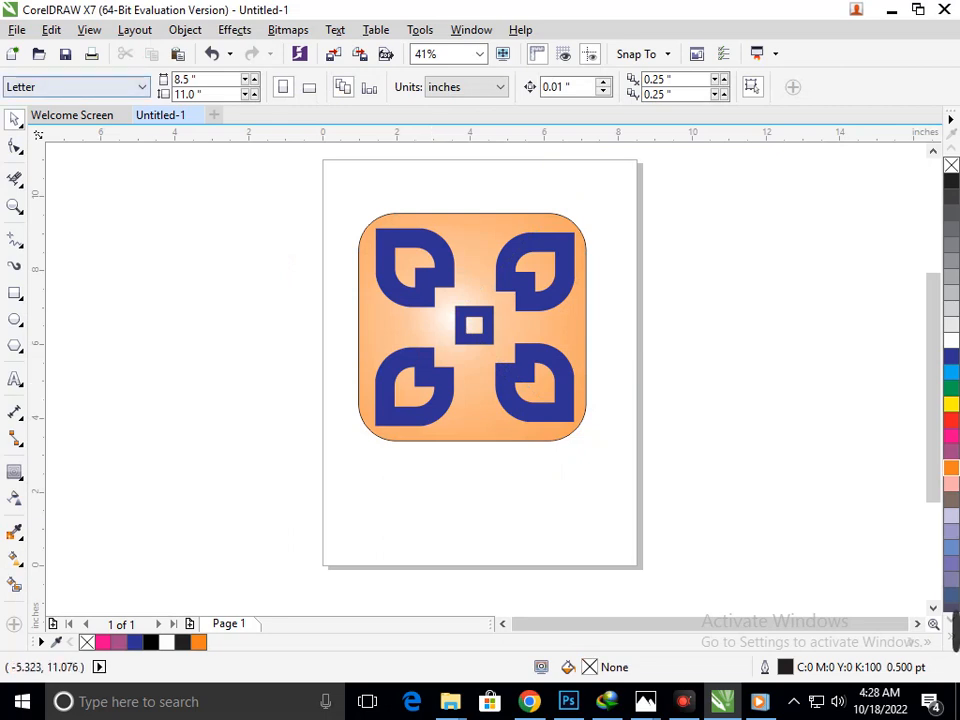
# Start a find for objects in the drawing, with Uniform Color as the fill type to match
pyautogui.hotkey('ctrl', 'a')
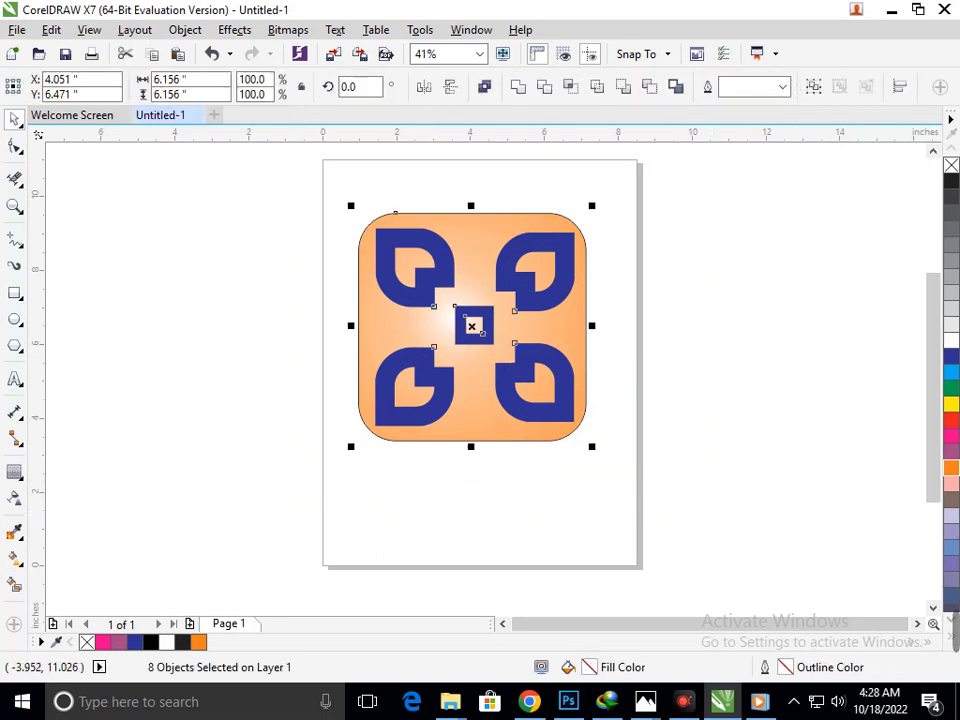
pyautogui.click(51, 29)
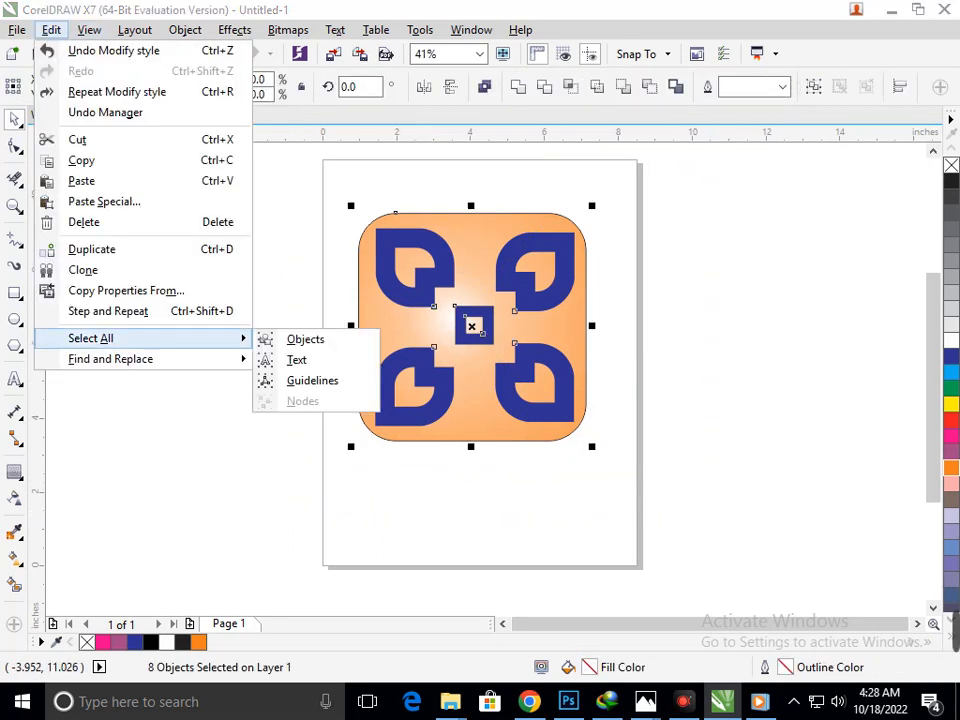
pyautogui.moveTo(155, 358)
pyautogui.click(320, 359)
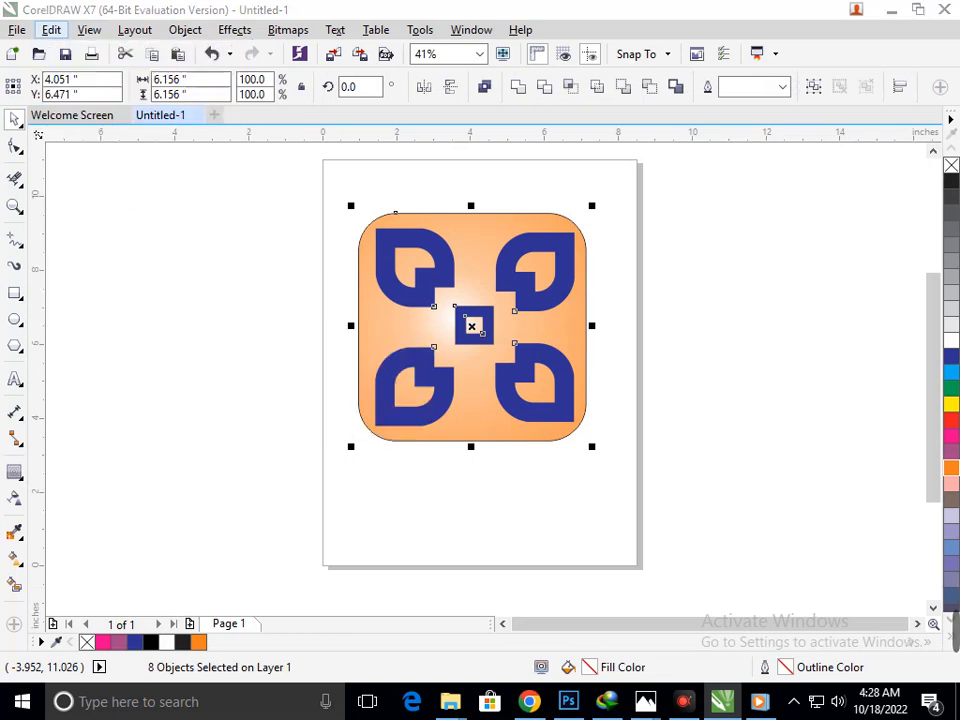
pyautogui.press('Return')
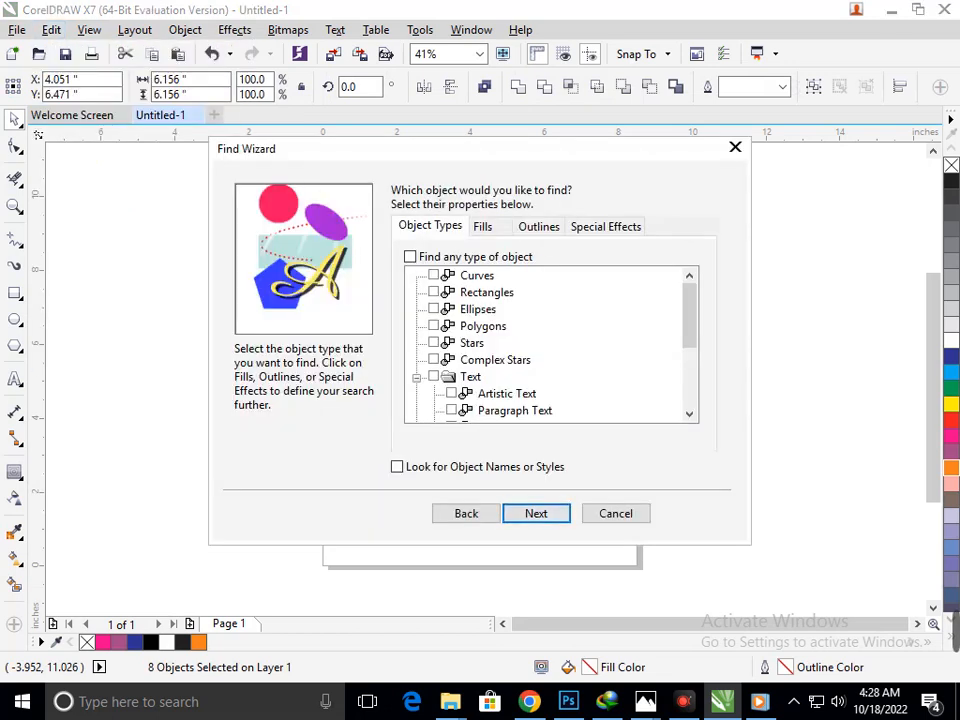
pyautogui.click(483, 226)
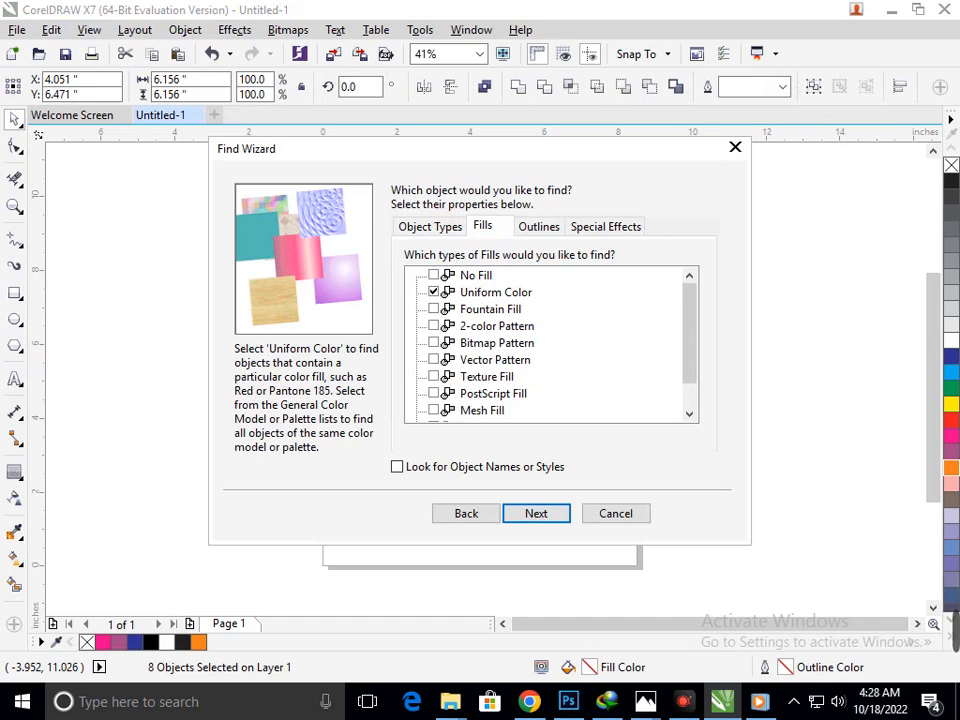
pyautogui.moveTo(380, 153); pyautogui.dragTo(772, 145)
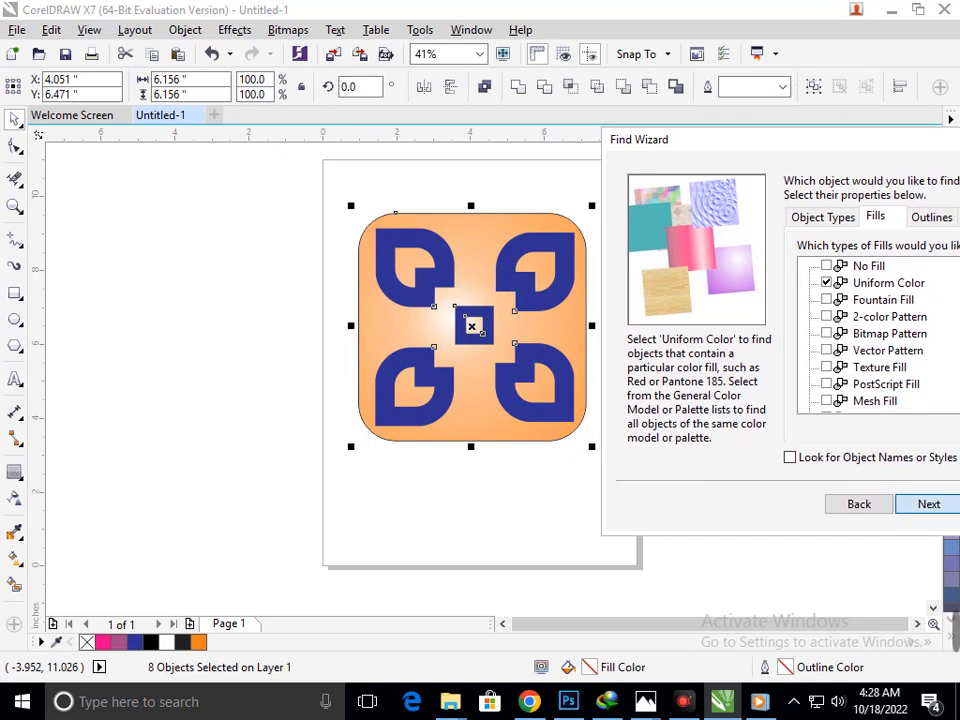
# Search for all objects with the specific uniform blue fill sampled from the lower-left leaf
pyautogui.click(929, 504)
pyautogui.click(683, 237)
pyautogui.click(931, 239)
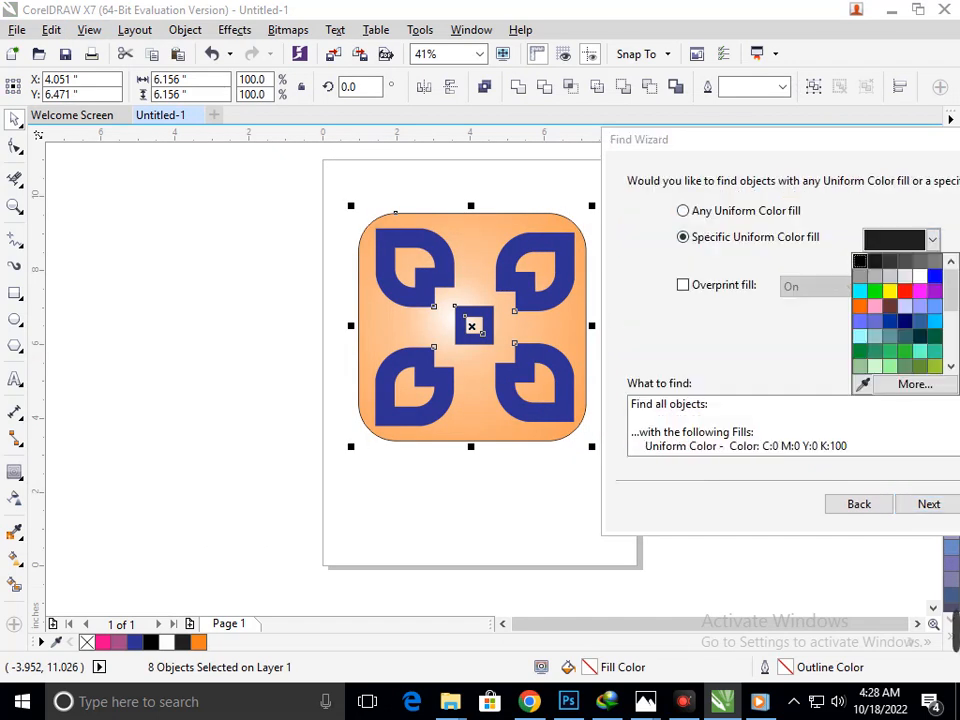
pyautogui.click(862, 384)
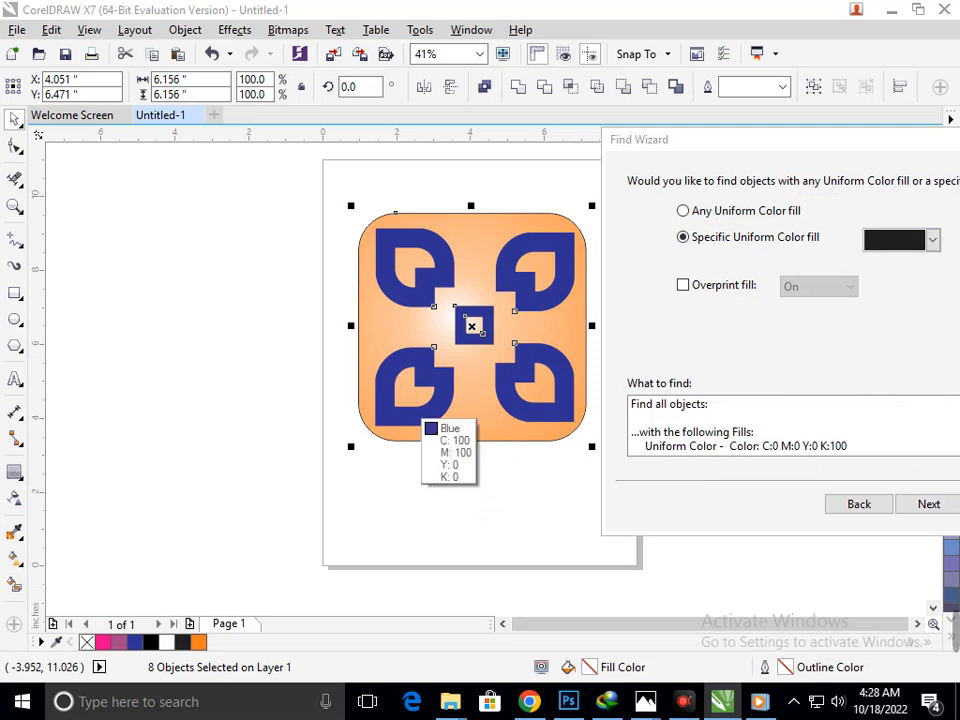
pyautogui.click(420, 412)
pyautogui.click(928, 504)
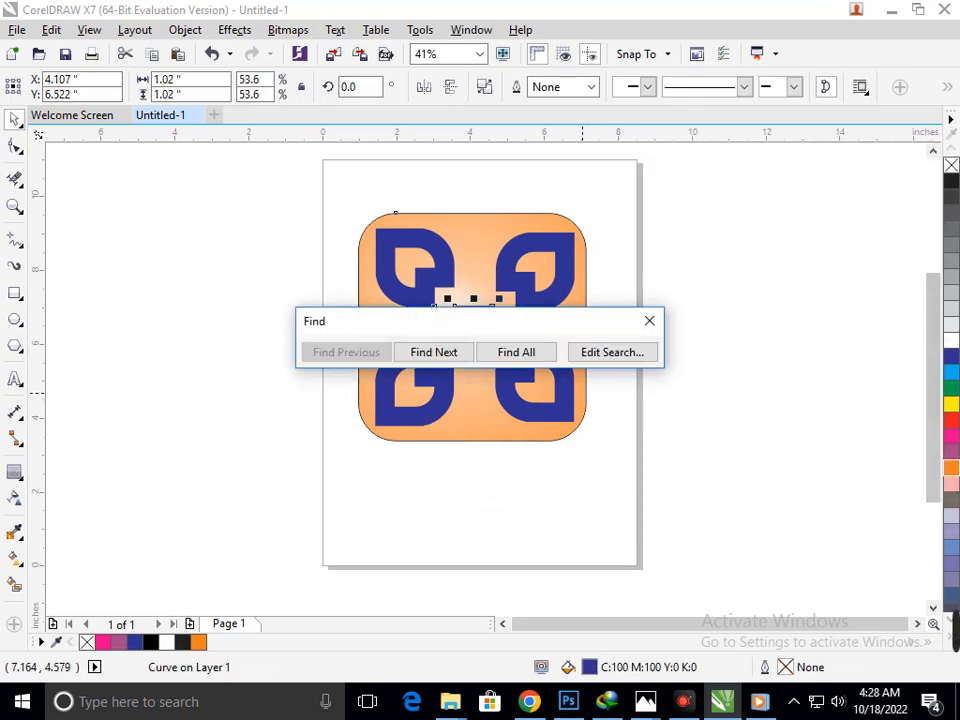
pyautogui.click(515, 351)
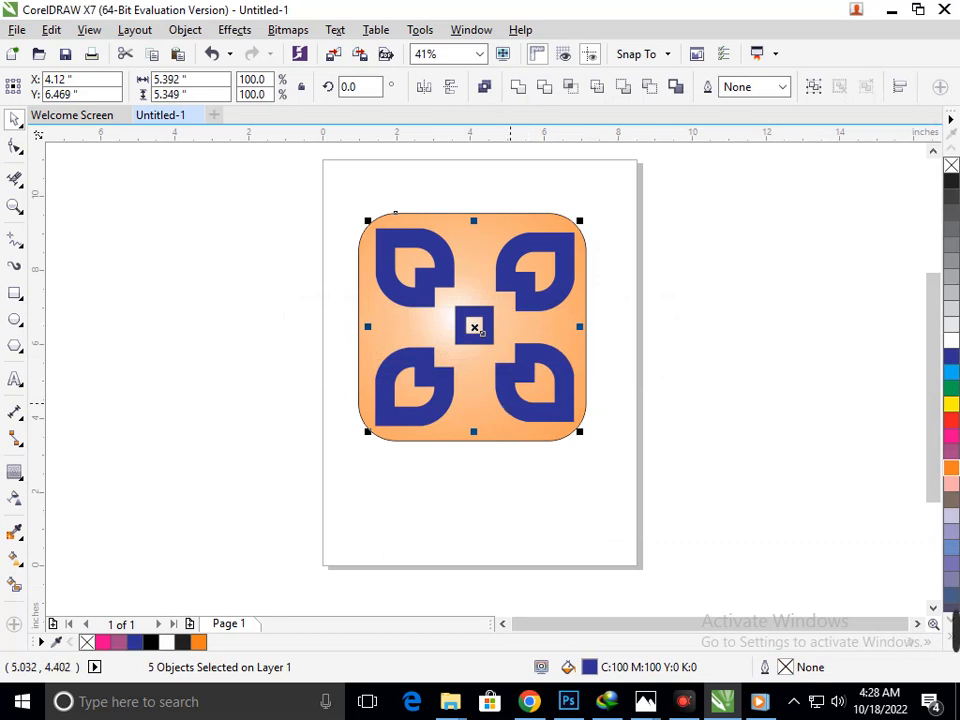
# Try a white fill on the four leaves and the square ring, and undo it
pyautogui.click(951, 340)
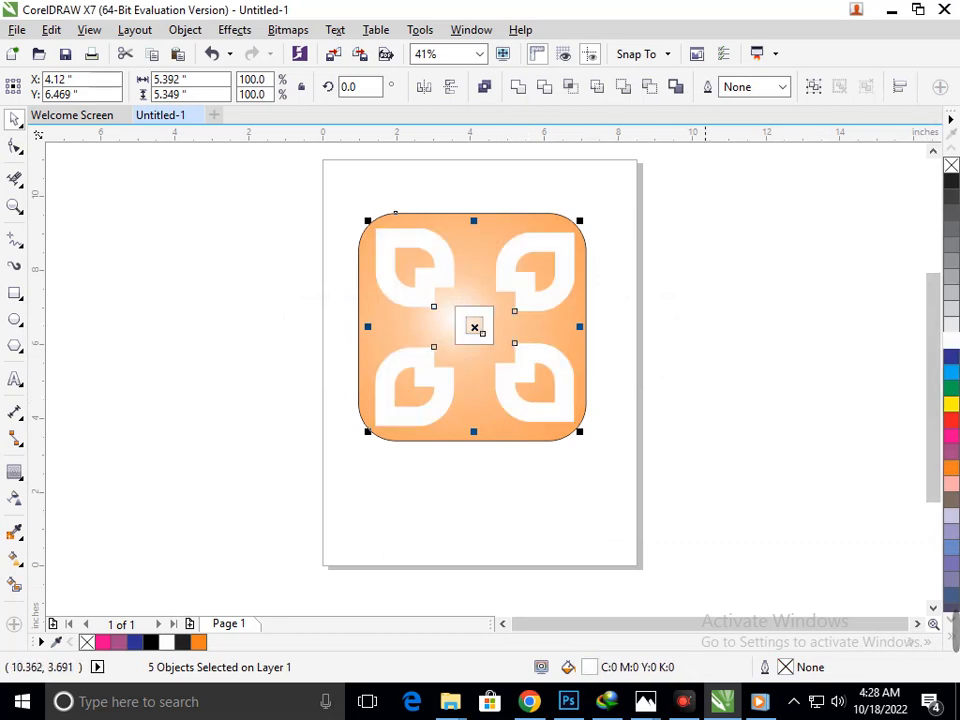
pyautogui.press('Escape')
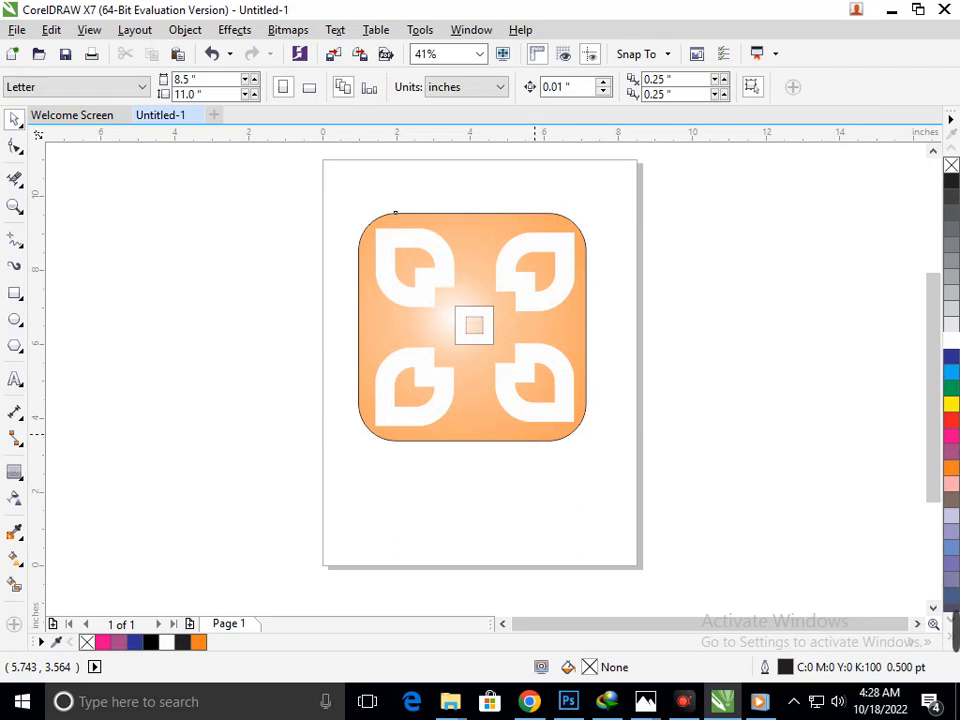
pyautogui.hotkey('ctrl', 'z')
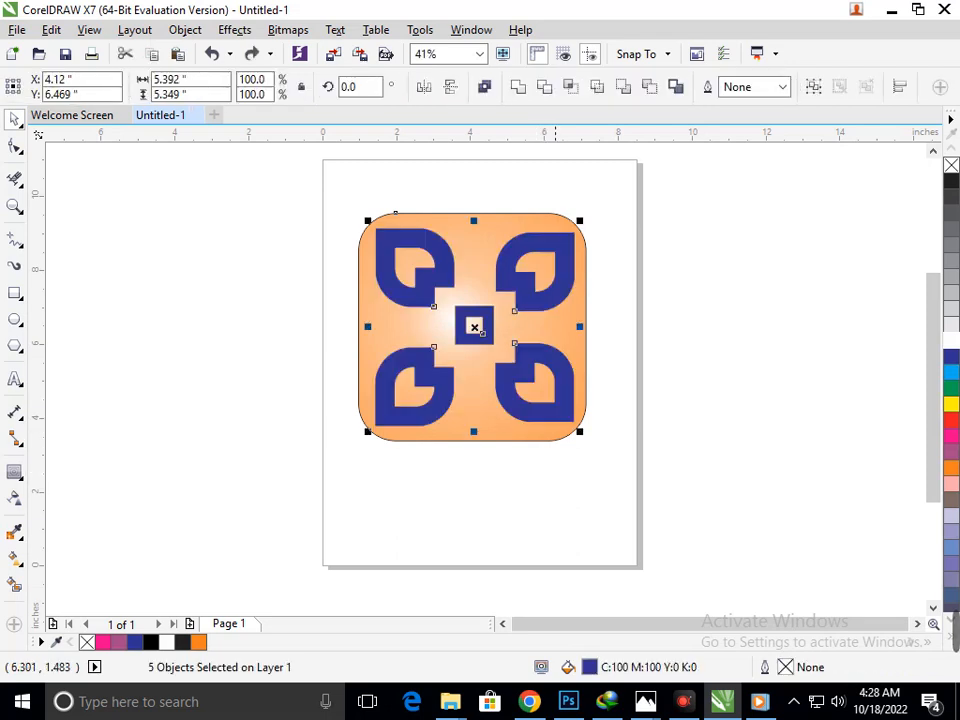
# Enlarge the lower-right leaf to about 2.55 inches and reposition it close to the frame's lower-right corner
pyautogui.click(481, 507)
pyautogui.scroll(-1, 572, 498)
pyautogui.press('F2')
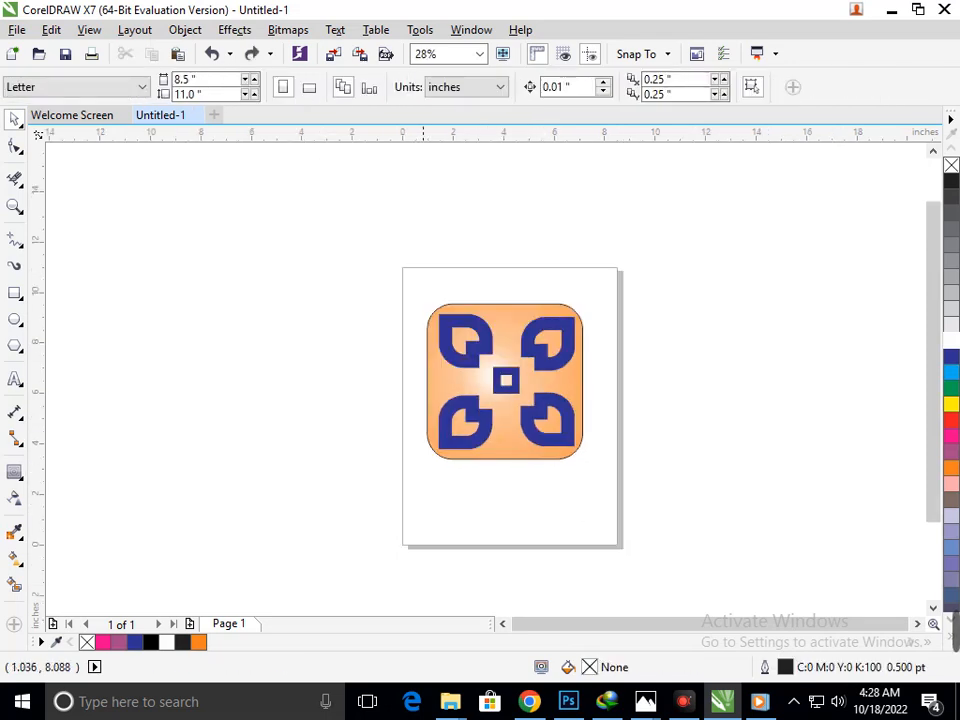
pyautogui.moveTo(390, 259); pyautogui.dragTo(690, 554)
pyautogui.moveTo(500, 430)
pyautogui.mouseDown()
pyautogui.moveTo(490, 425)
pyautogui.moveTo(545, 449)
pyautogui.moveTo(502, 430)
pyautogui.moveTo(499, 418)
pyautogui.mouseUp()
pyautogui.press('Escape')
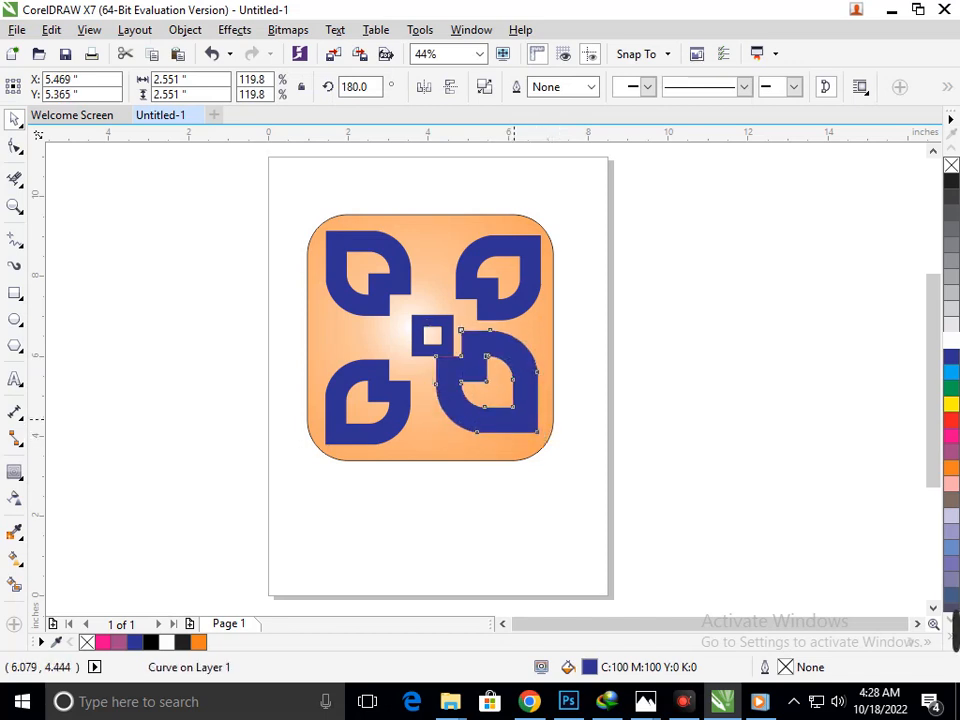
pyautogui.moveTo(471, 419); pyautogui.dragTo(476, 428)
pyautogui.click(553, 558)
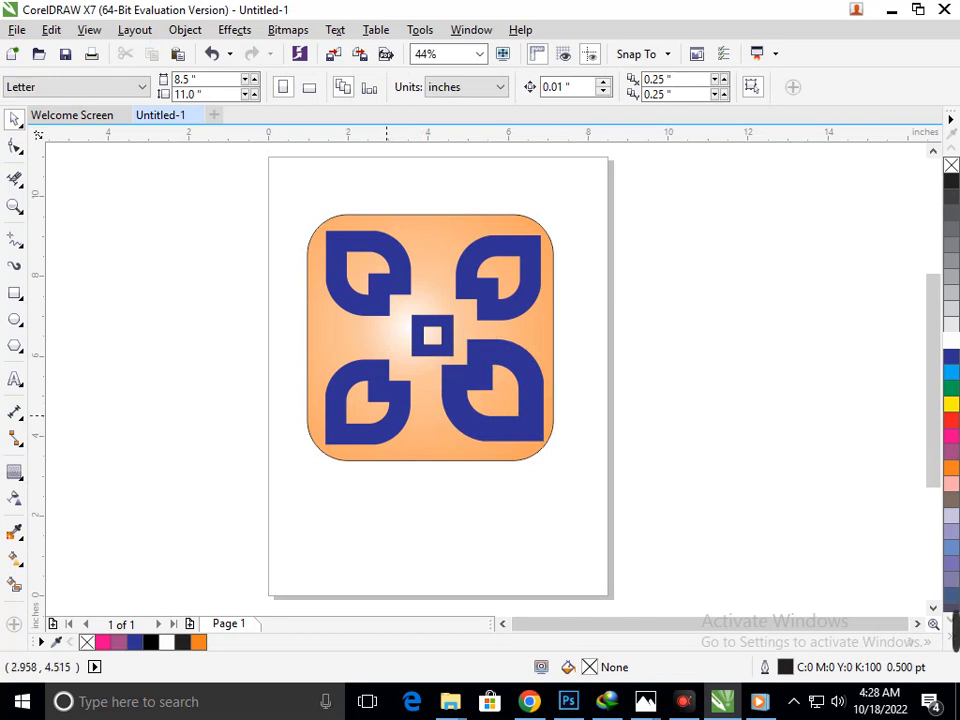
# Delete the lower-left, upper-right and upper-left leaves, keeping only the enlarged lower-right leaf
pyautogui.click(386, 416)
pyautogui.press('Delete')
pyautogui.click(463, 310)
pyautogui.press('Delete')
pyautogui.click(405, 294)
pyautogui.press('Delete')
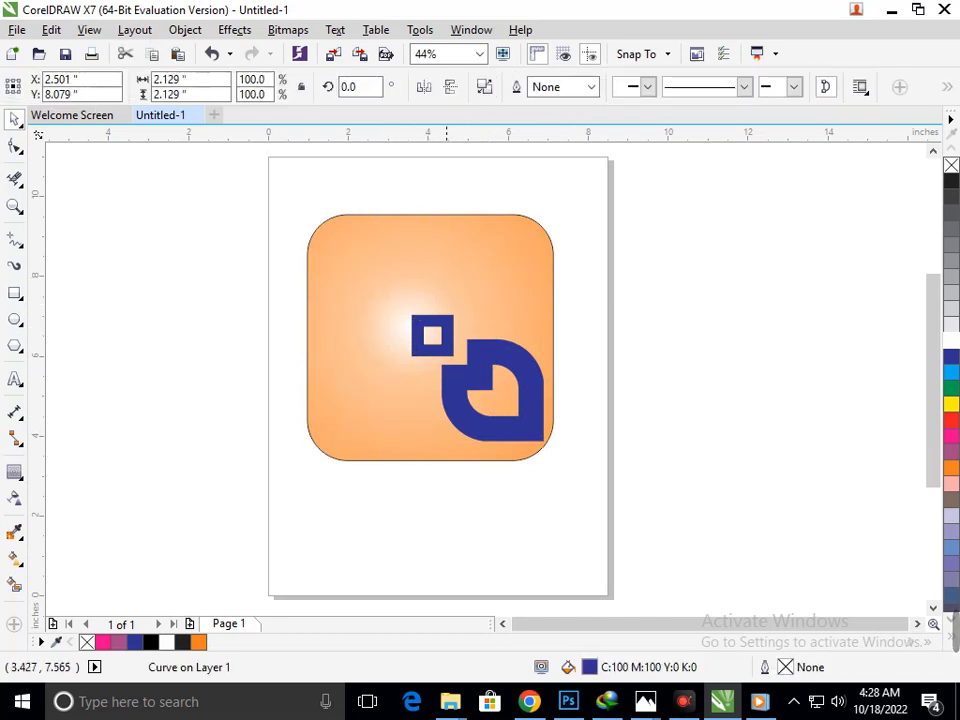
# Move the remaining leaf's rotation centre to the middle of the square ring
pyautogui.click(479, 424)
pyautogui.press('F10')
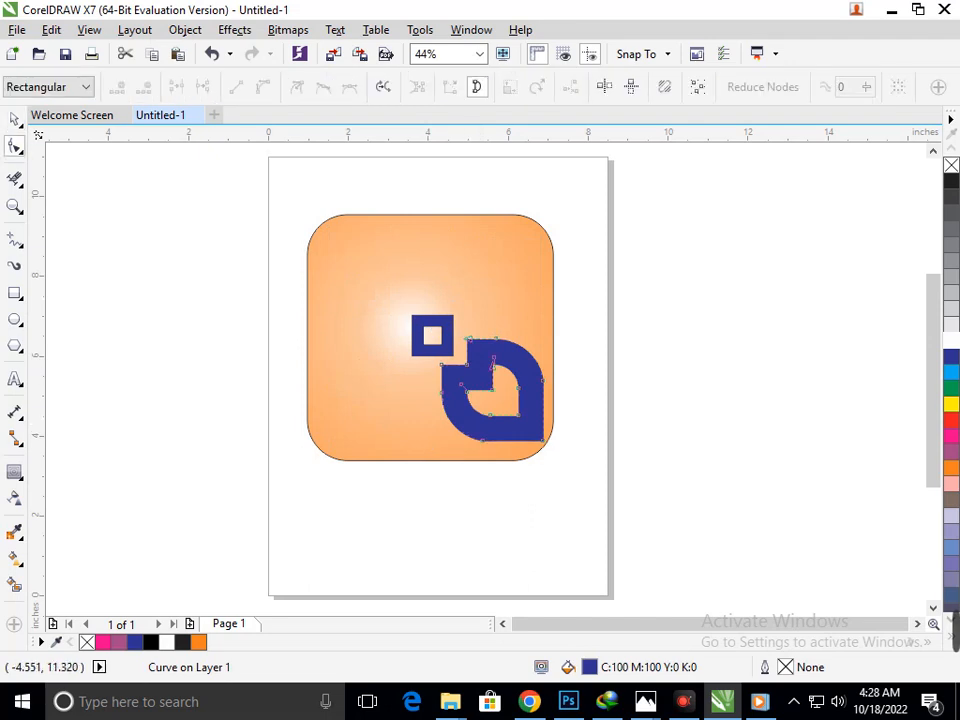
pyautogui.click(14, 119)
pyautogui.click(467, 419)
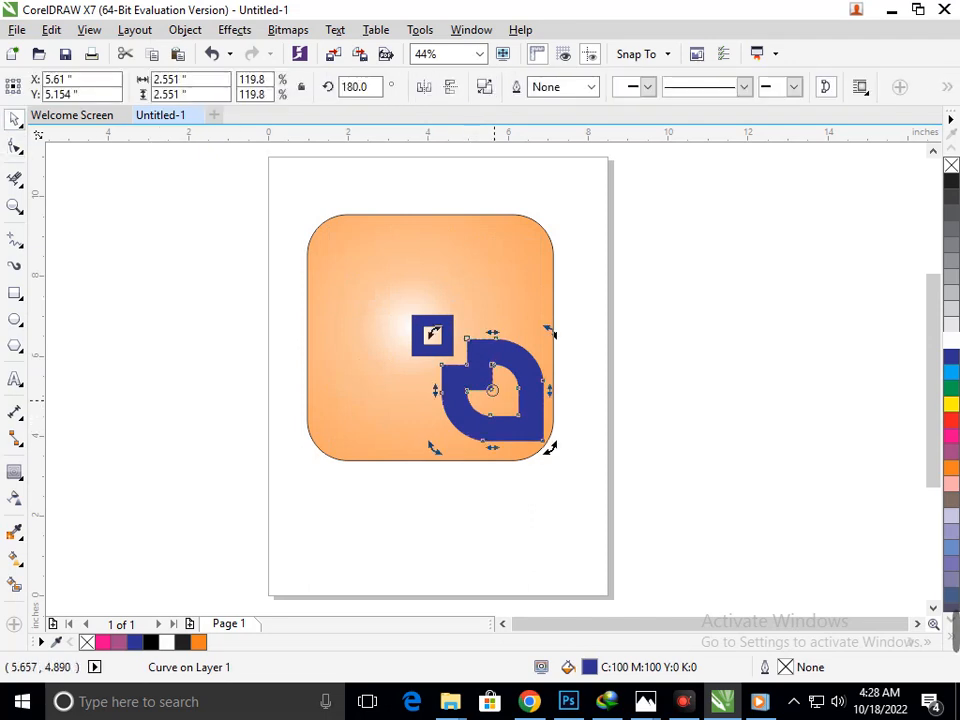
pyautogui.moveTo(492, 390); pyautogui.dragTo(430, 337)
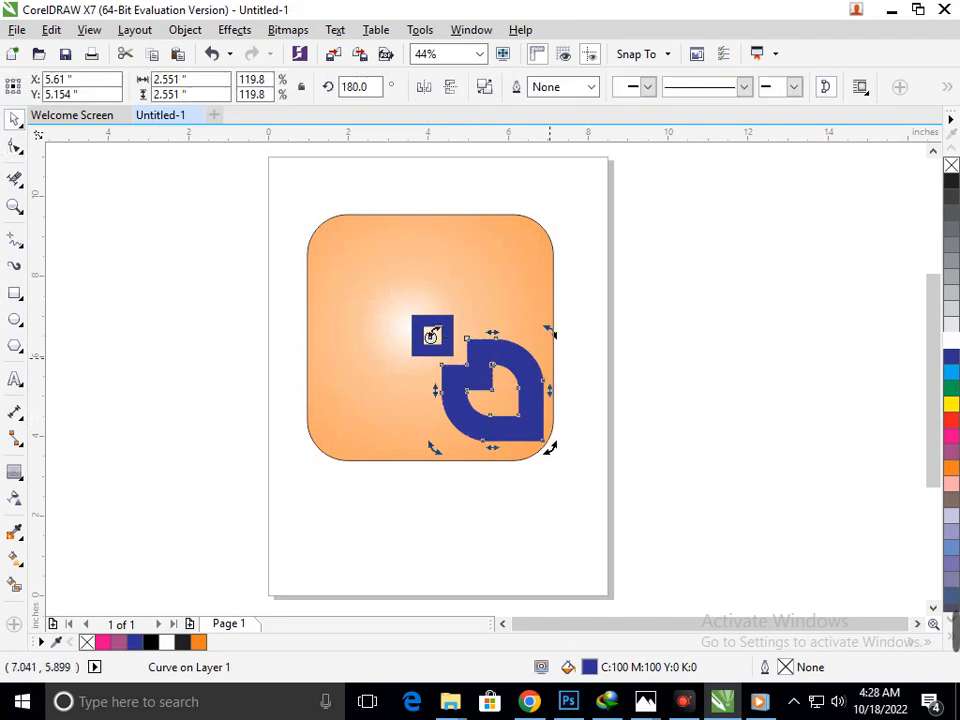
# Rotate three copies of the leaf around the square ring, roughly 90 degrees apart, to fill the other corners
pyautogui.moveTo(550, 330); pyautogui.dragTo(253, 367)
pyautogui.moveTo(310, 238); pyautogui.dragTo(297, 488)
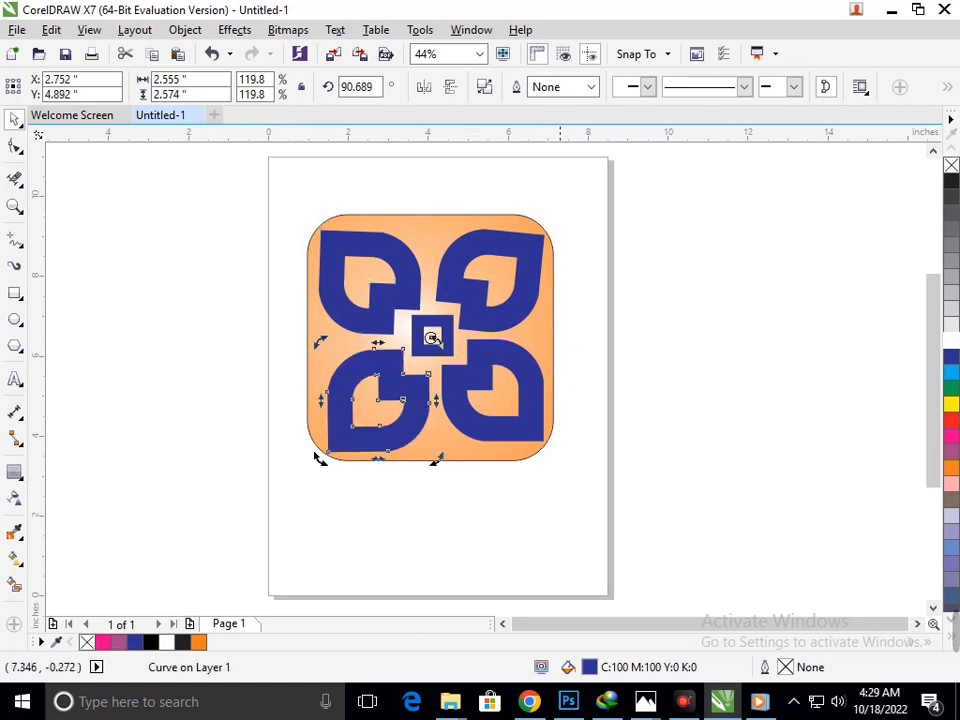
pyautogui.click(554, 585)
pyautogui.moveTo(289, 188); pyautogui.dragTo(634, 459)
pyautogui.scroll(-2, 634, 459)
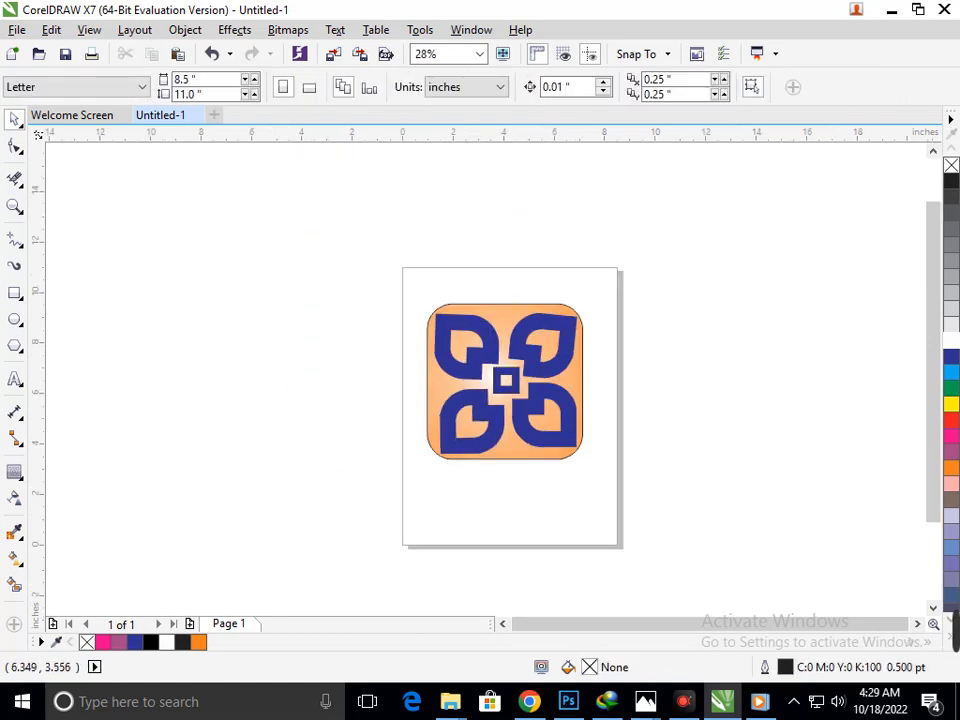
pyautogui.moveTo(386, 253); pyautogui.dragTo(622, 545)
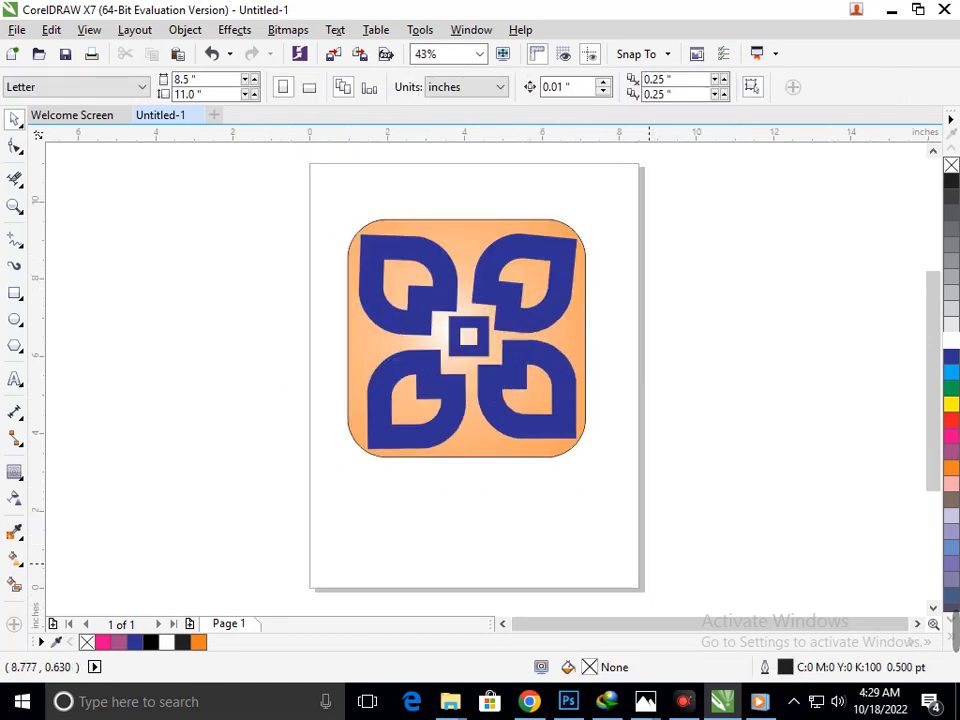
# Fill the lower-right and upper-right leaves white
pyautogui.click(545, 425)
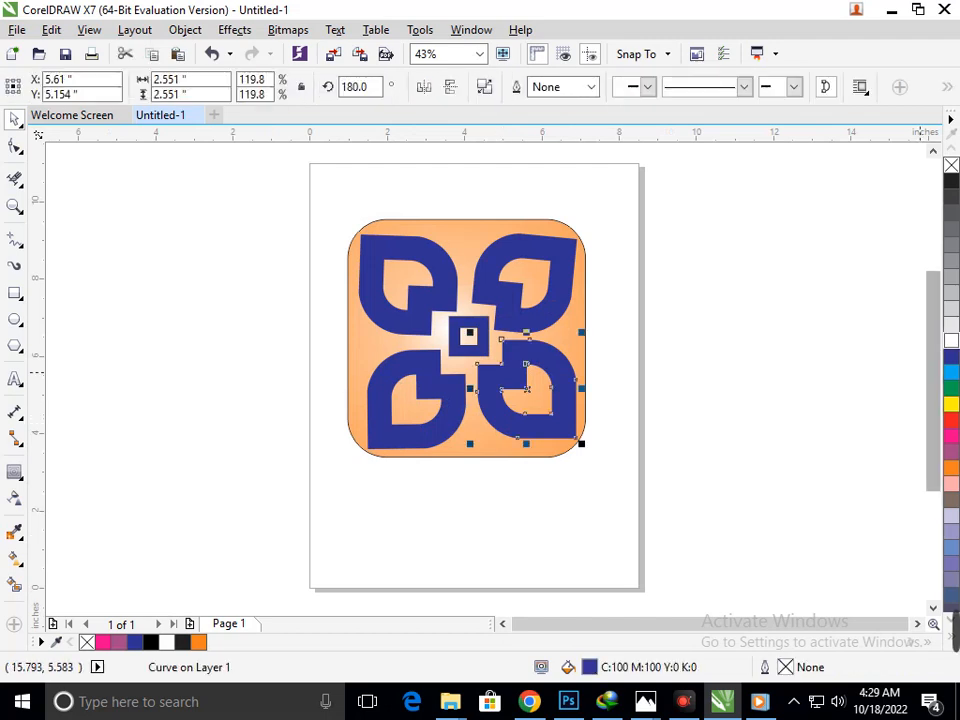
pyautogui.click(951, 340)
pyautogui.click(560, 313)
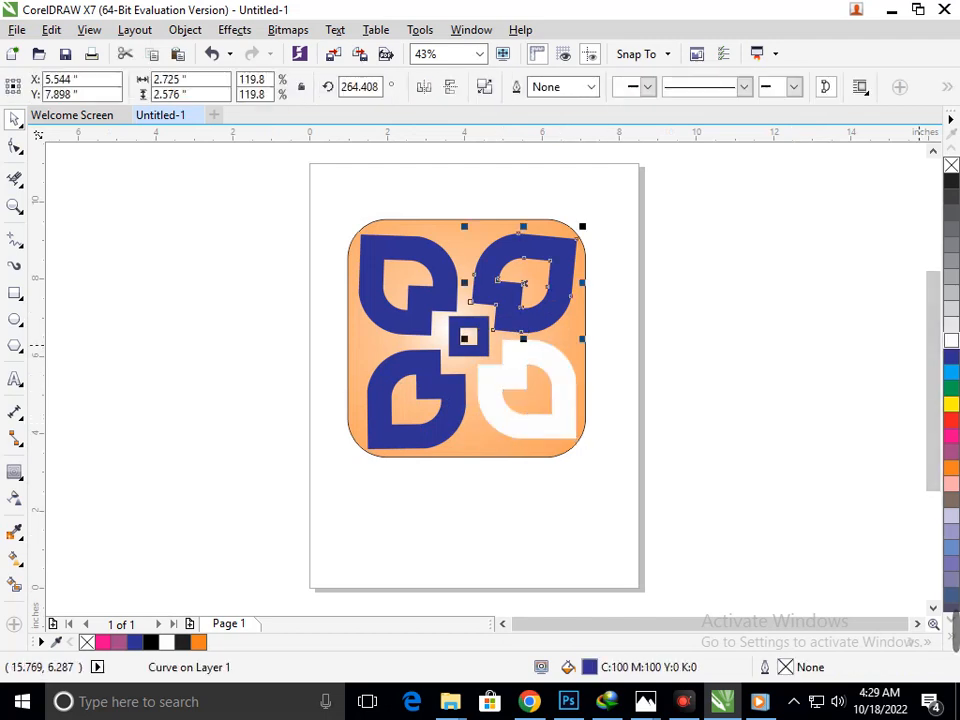
pyautogui.click(951, 340)
pyautogui.press('Escape')
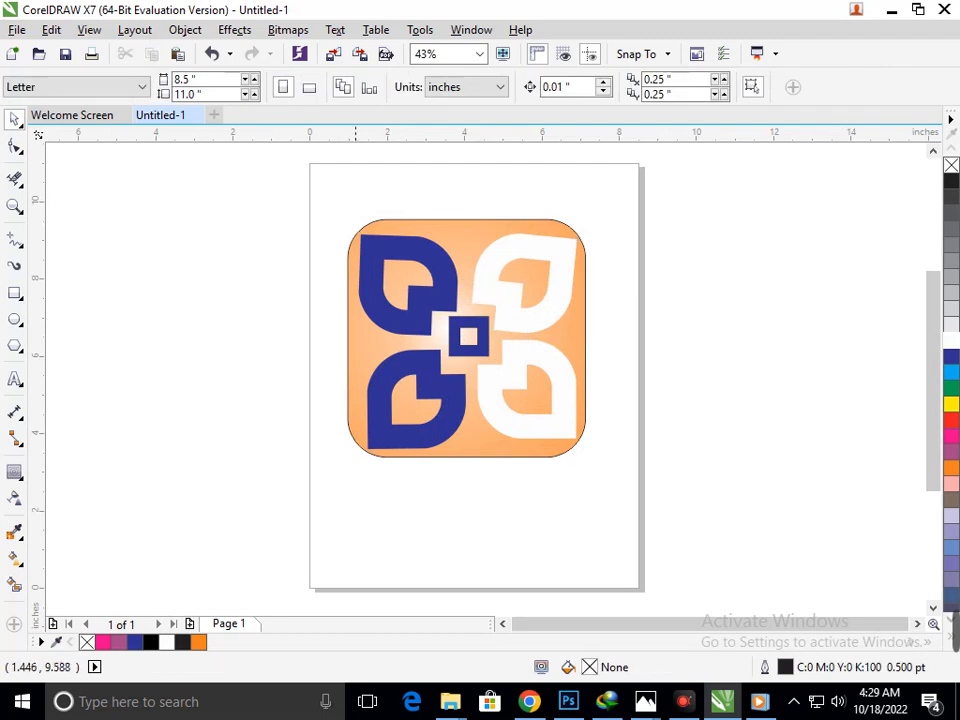
# Lock the rounded gradient frame and fill all the leaves and central square shapes white
pyautogui.click(466, 337)
pyautogui.rightClick(466, 337)
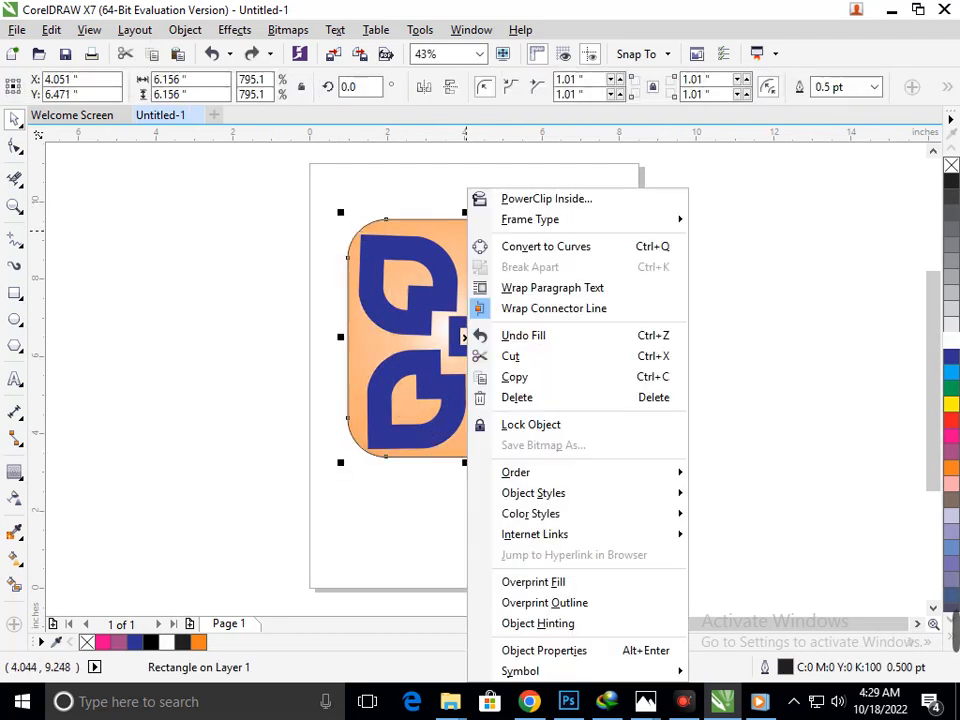
pyautogui.click(530, 424)
pyautogui.moveTo(324, 193); pyautogui.dragTo(643, 472)
pyautogui.click(951, 333)
pyautogui.press('Escape')
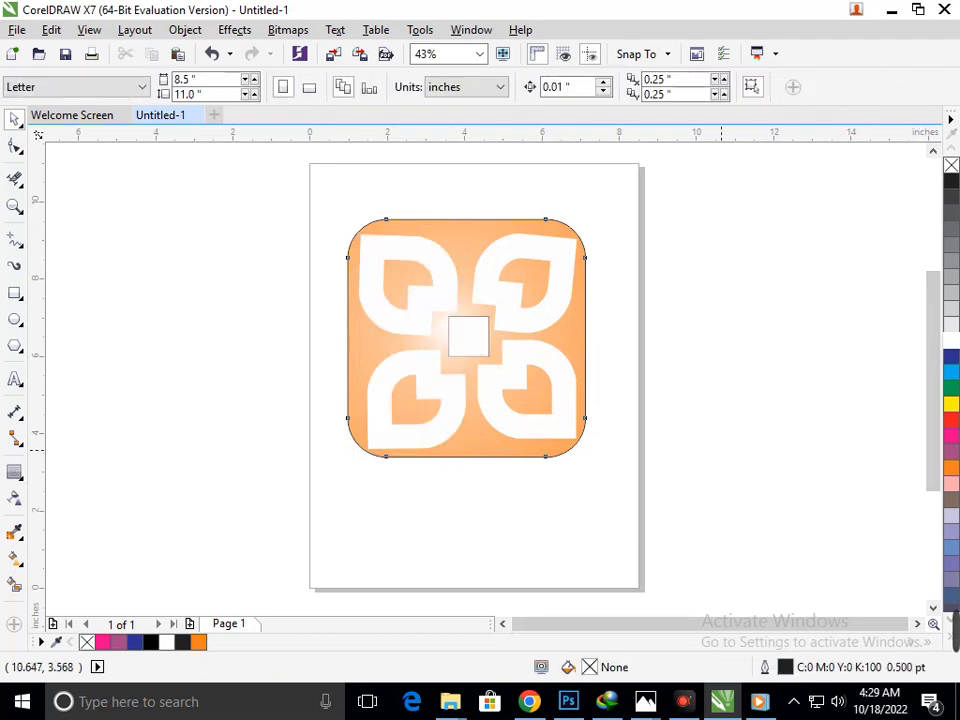
# Unlock the rounded frame and change the centre colour of its elliptical gradient to red, C 0, M 100, Y 100, K 0
pyautogui.rightClick(482, 440)
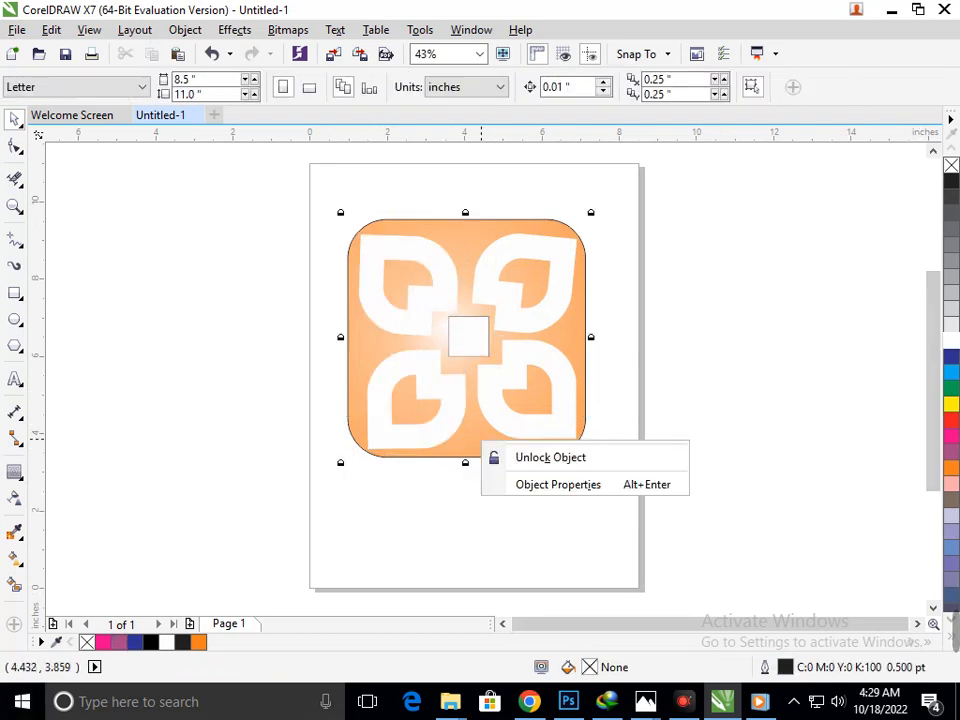
pyautogui.click(502, 456)
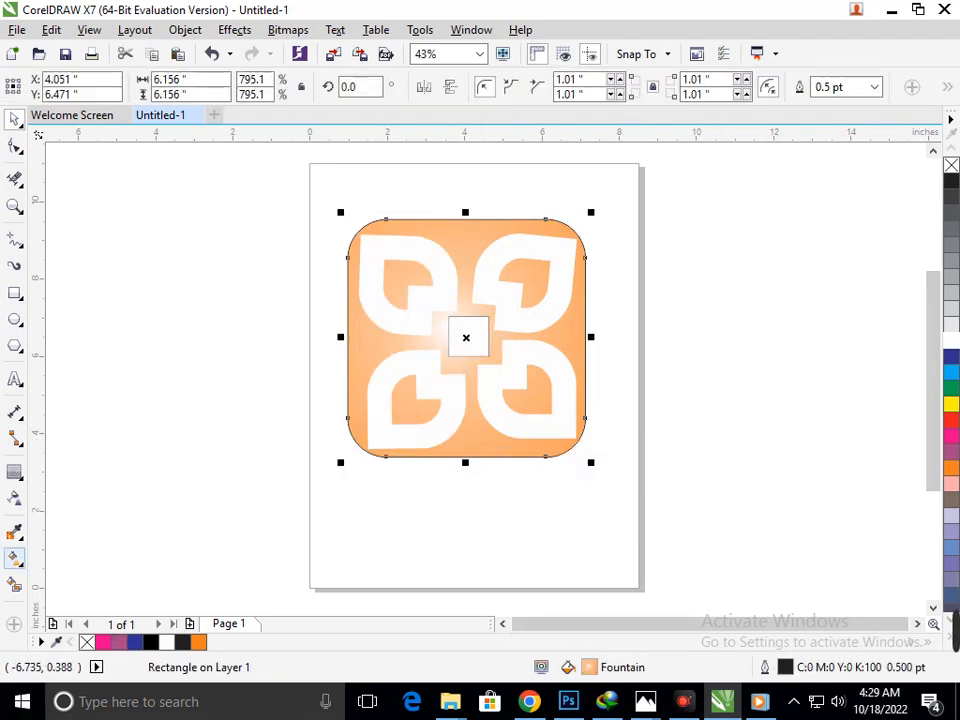
pyautogui.click(15, 558)
pyautogui.click(80, 556)
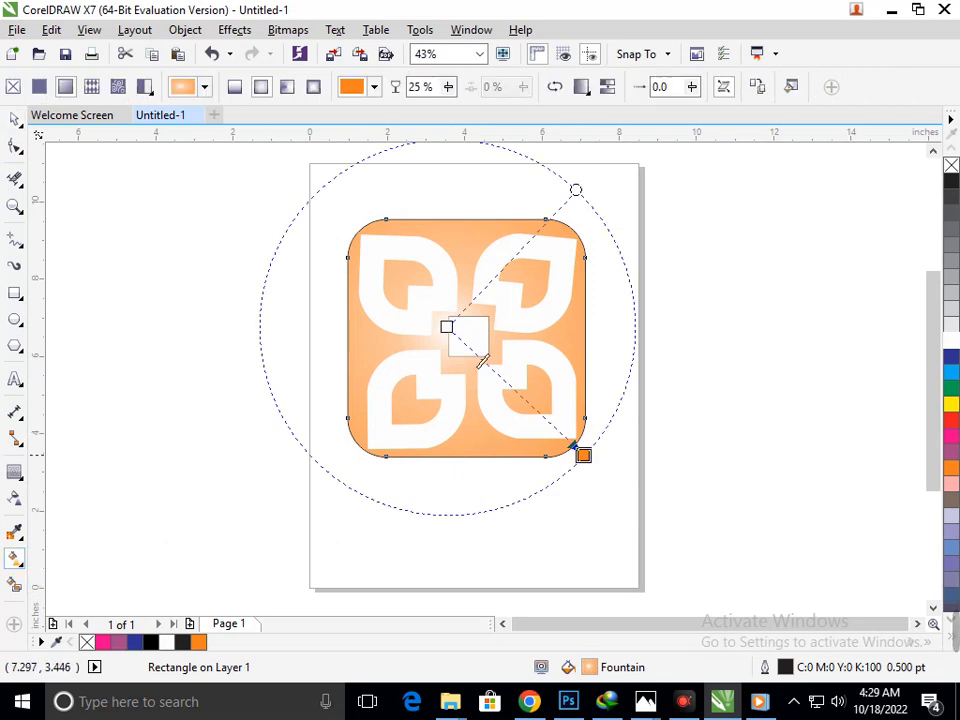
pyautogui.click(446, 327)
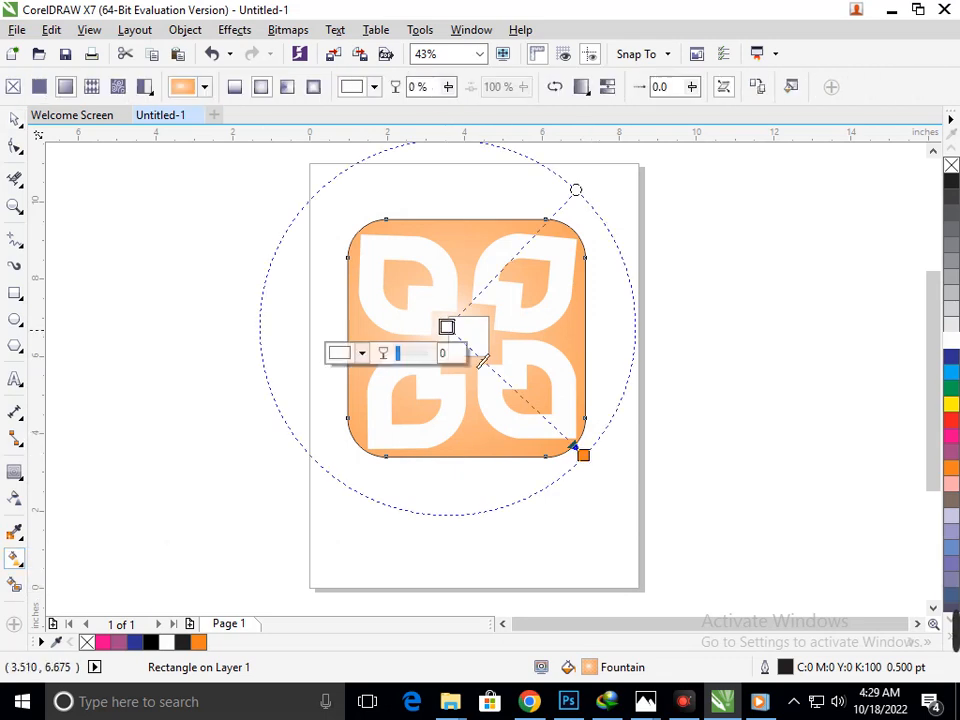
pyautogui.click(361, 353)
pyautogui.click(418, 439)
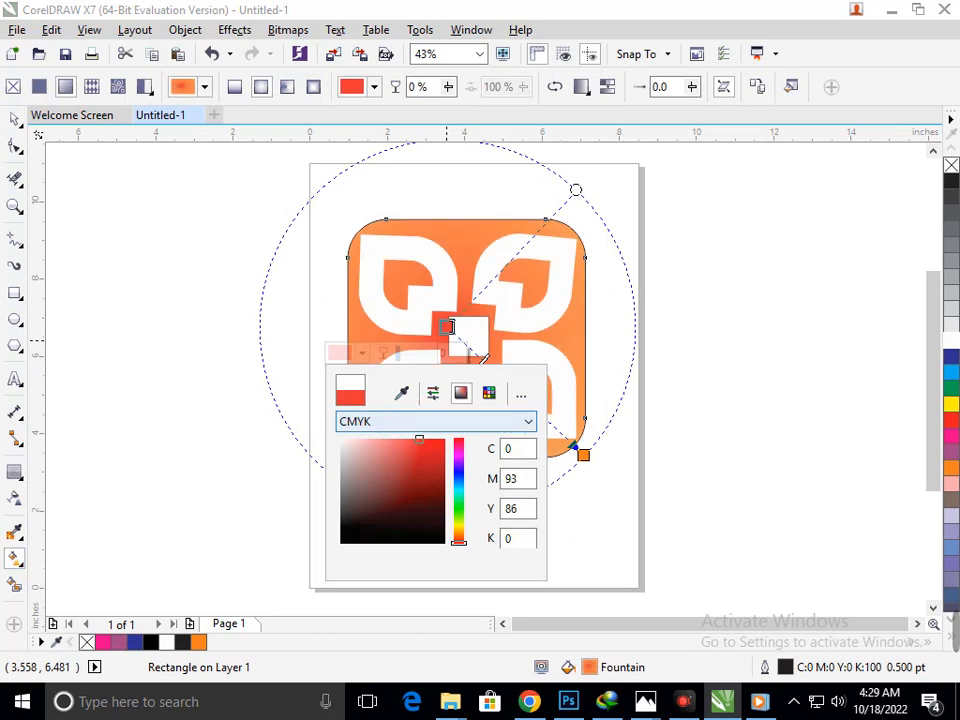
pyautogui.click(444, 439)
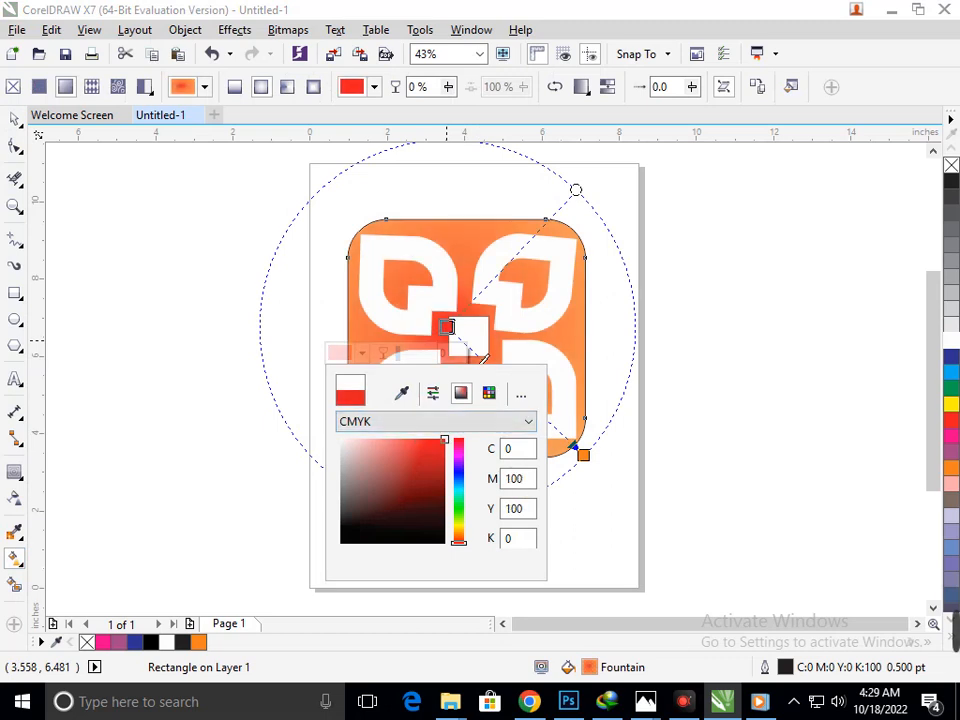
pyautogui.click(459, 491)
pyautogui.click(459, 439)
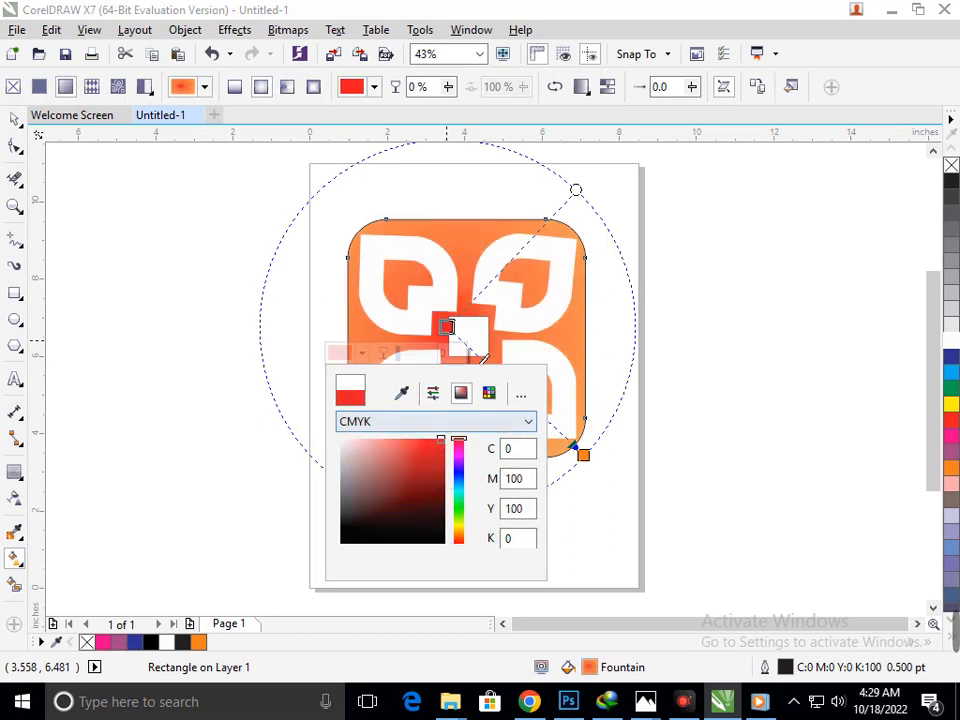
# Change the outer colour of the frame's gradient to red, C 0, M 100, Y 100, K 0
pyautogui.click(582, 453)
pyautogui.click(583, 455)
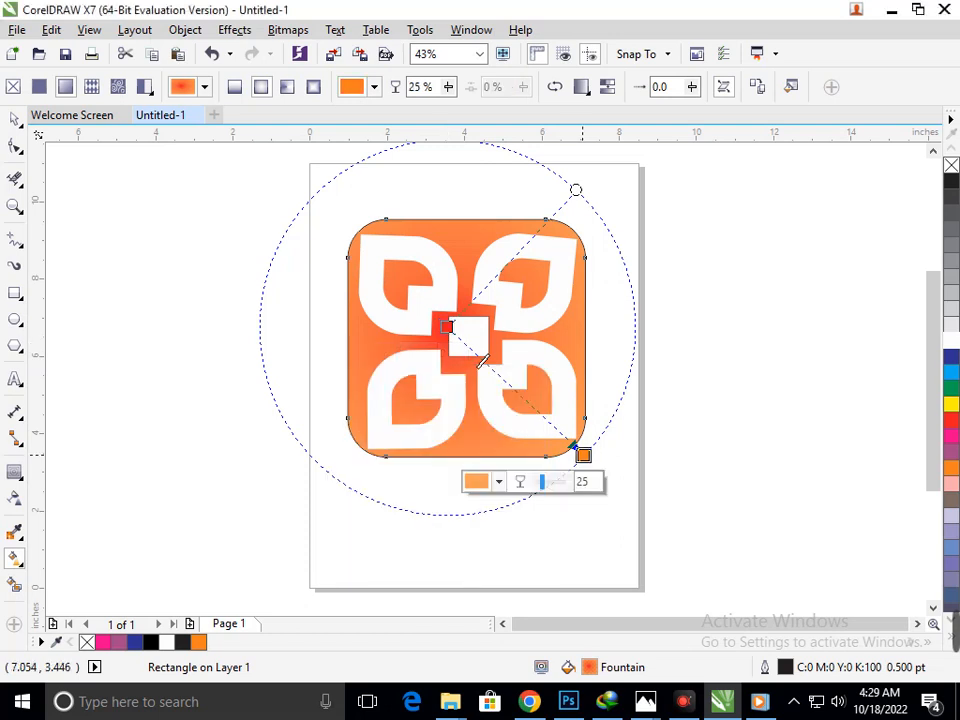
pyautogui.click(498, 481)
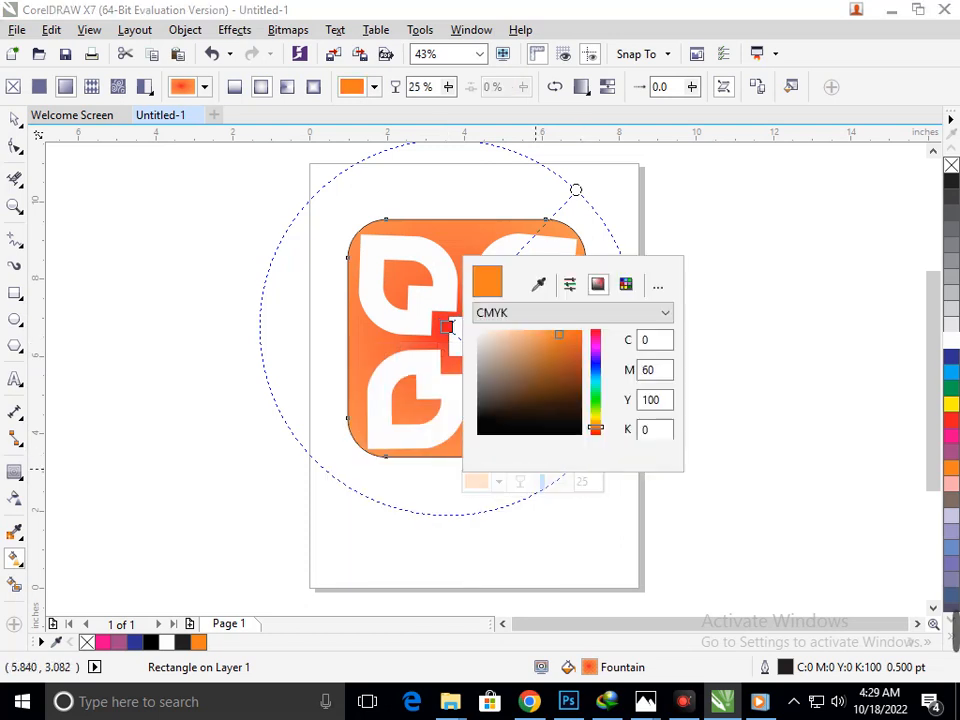
pyautogui.click(596, 331)
pyautogui.moveTo(559, 334)
pyautogui.mouseDown()
pyautogui.moveTo(582, 332)
pyautogui.moveTo(582, 341)
pyautogui.moveTo(582, 328)
pyautogui.mouseUp()
pyautogui.click(596, 431)
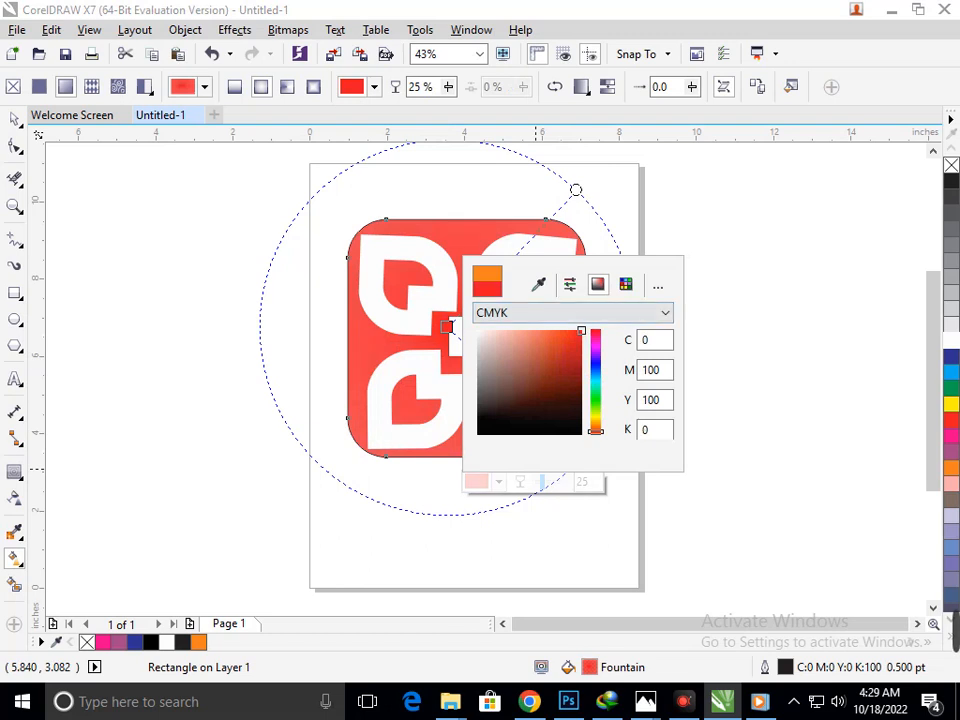
pyautogui.click(596, 332)
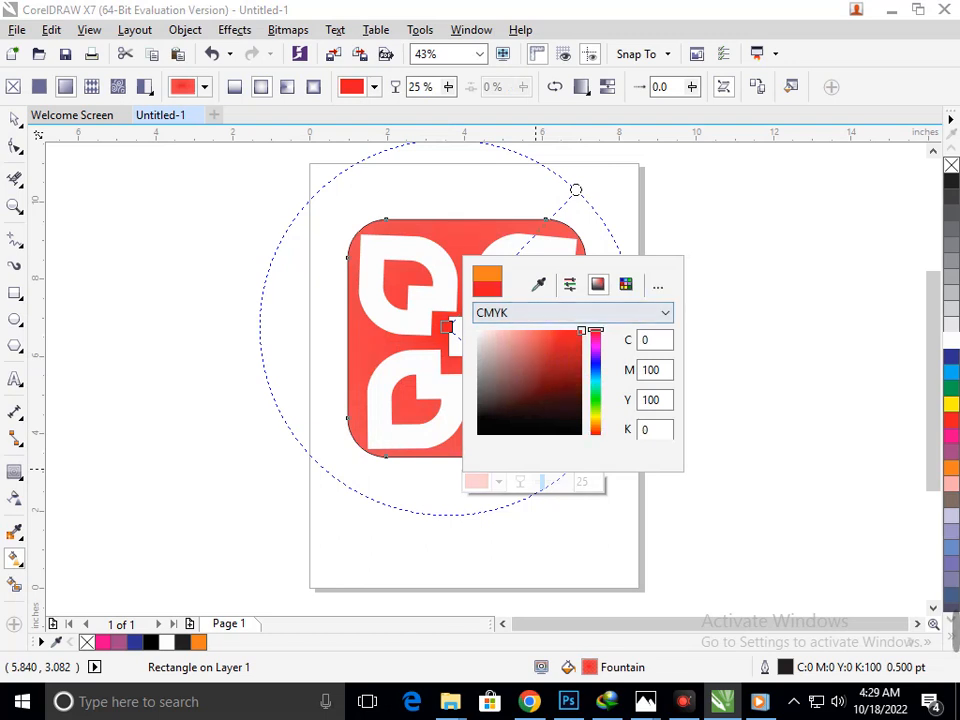
pyautogui.press('Return')
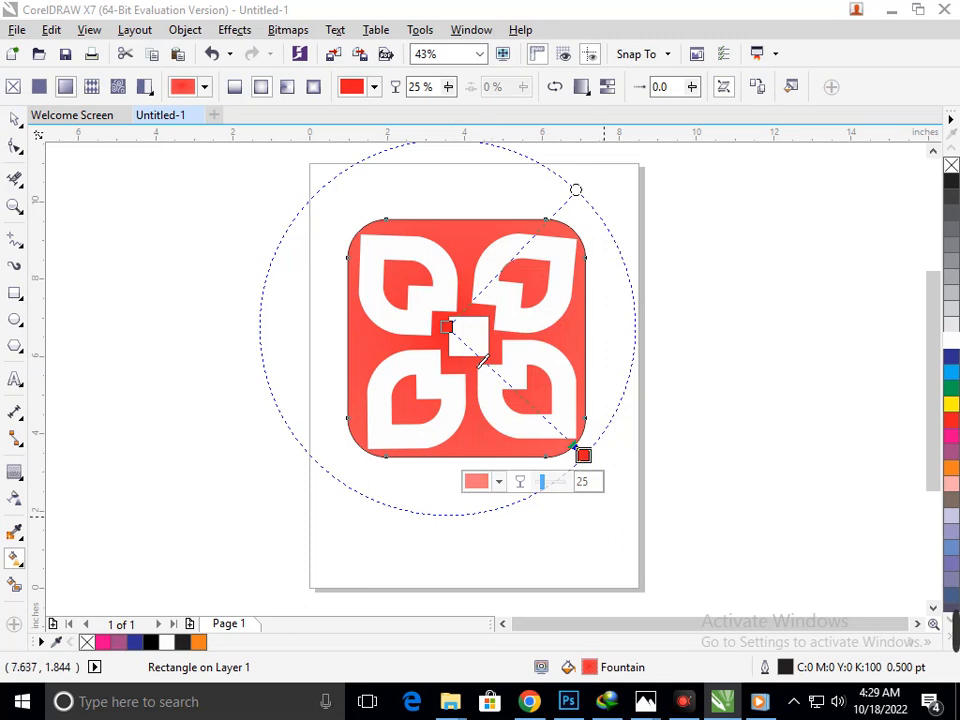
# Extend the frame's gradient slightly outward, set its outer node's transparency to 31%, and deselect the frame
pyautogui.moveTo(583, 455); pyautogui.dragTo(549, 496)
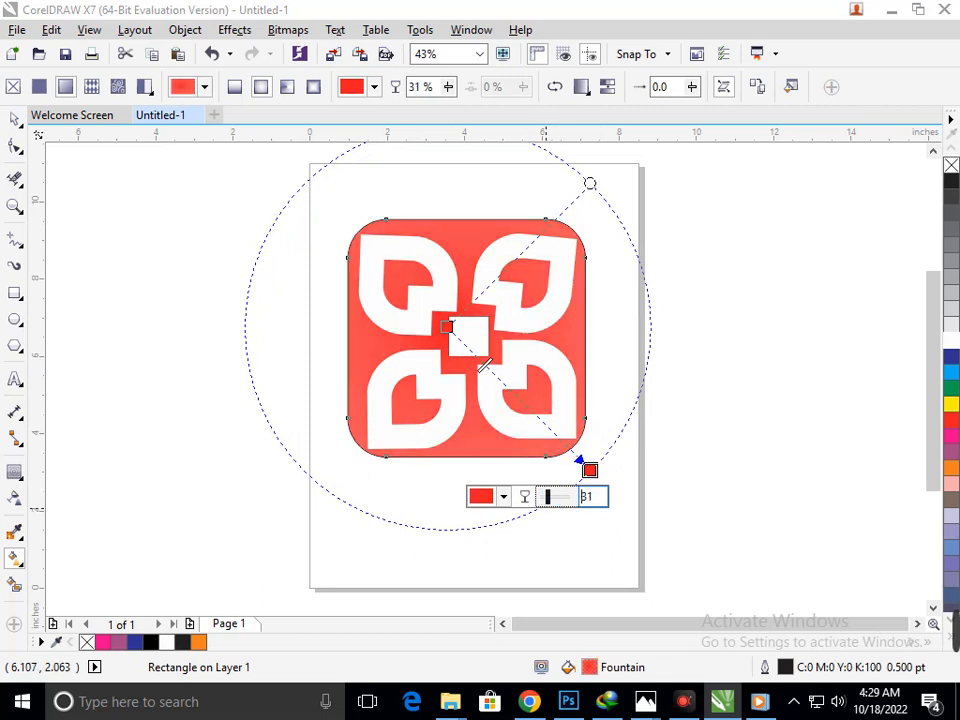
pyautogui.click(14, 119)
pyautogui.click(218, 429)
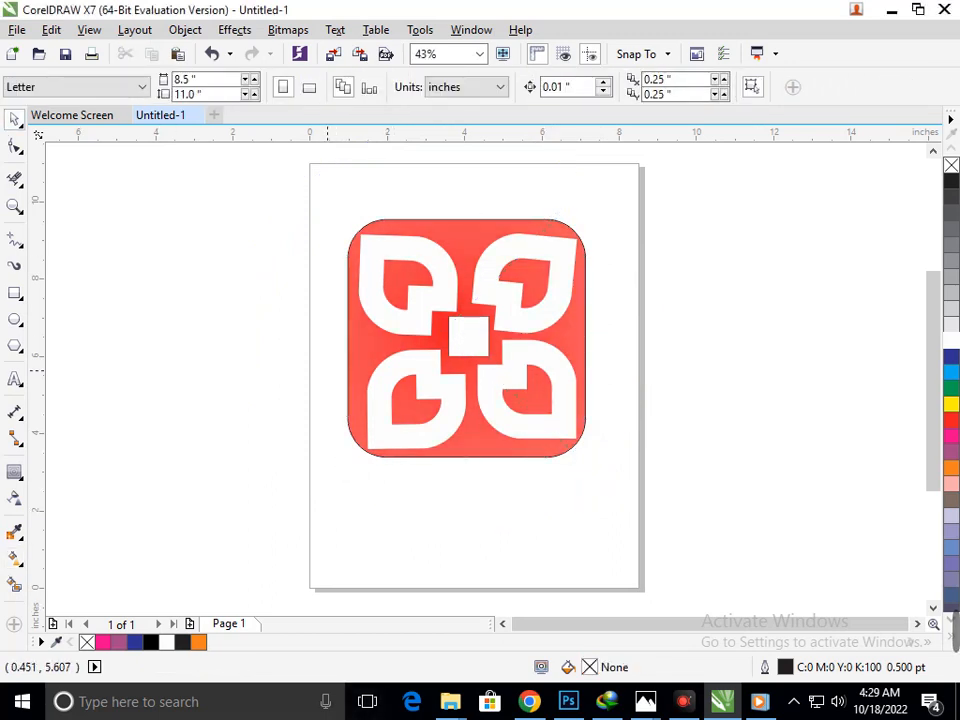
# Group the frame, leaves and central square and centre the group on the page
pyautogui.scroll(-1, 578, 466)
pyautogui.moveTo(390, 279); pyautogui.dragTo(637, 571)
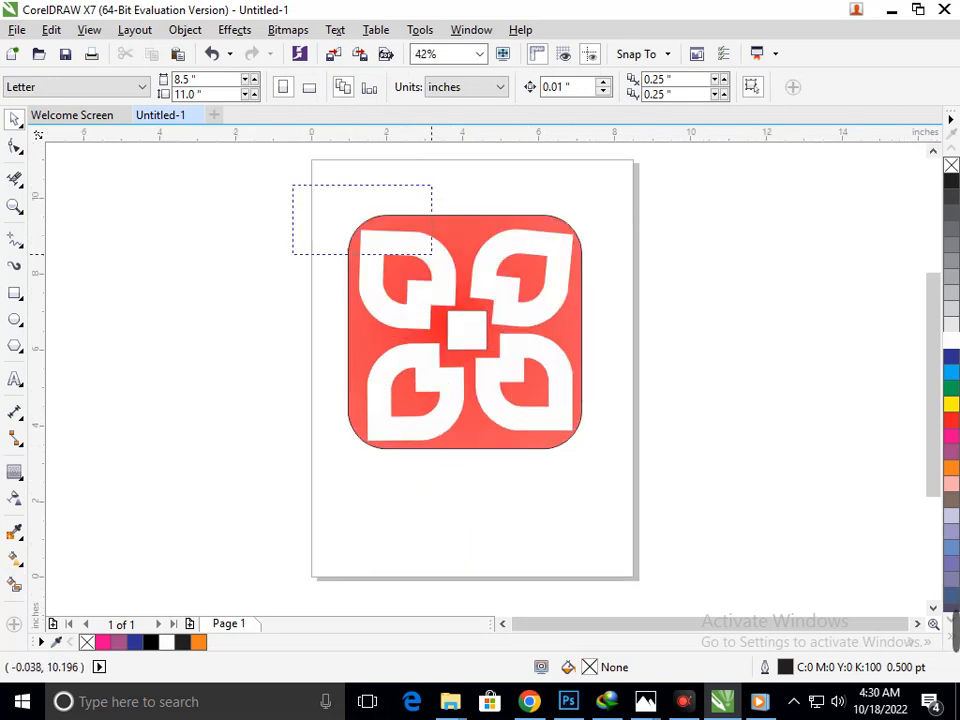
pyautogui.moveTo(432, 254); pyautogui.dragTo(600, 465)
pyautogui.hotkey('ctrl', 'g')
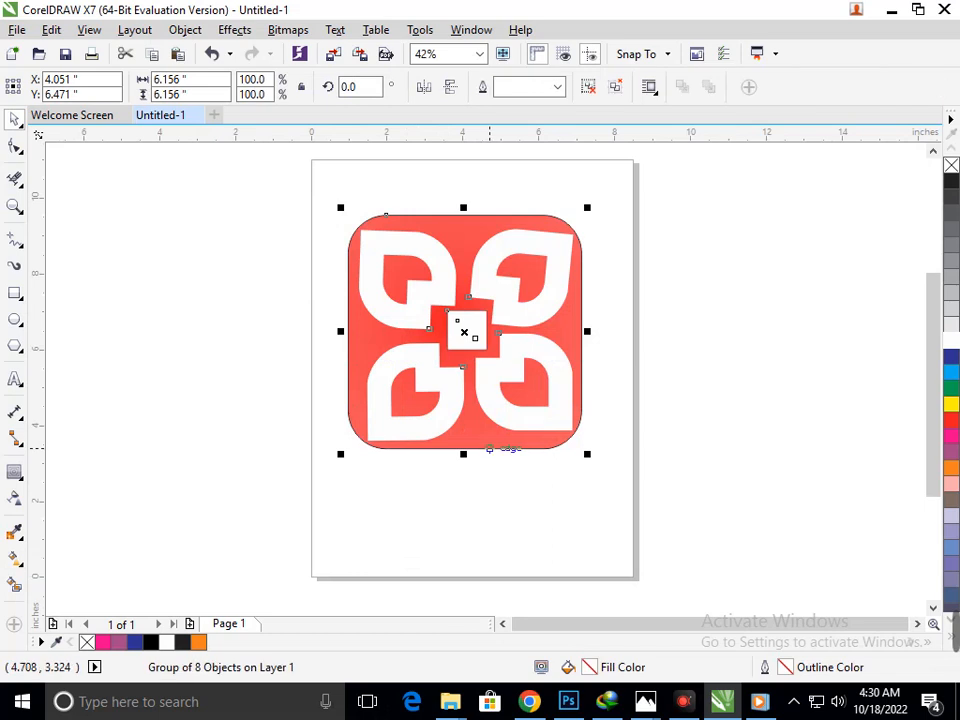
pyautogui.press('p')
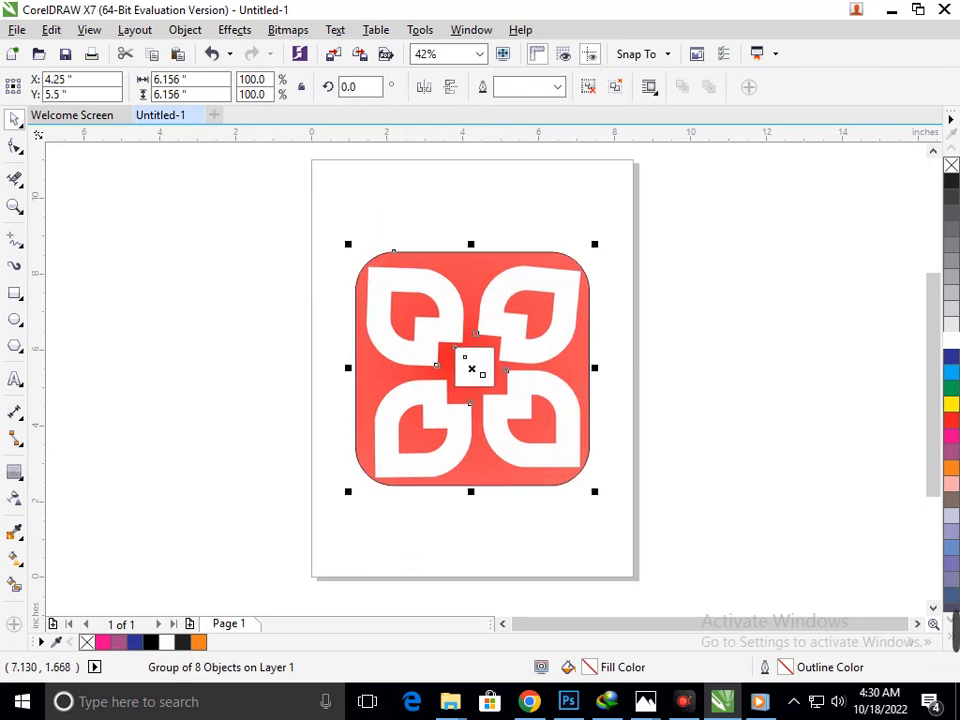
# Try enlarging the whole grouped ornament around its centre to about 6.47 inches wide
pyautogui.scroll(-1, 587, 479)
pyautogui.press('F2')
pyautogui.moveTo(396, 253); pyautogui.dragTo(641, 557)
pyautogui.press('Escape')
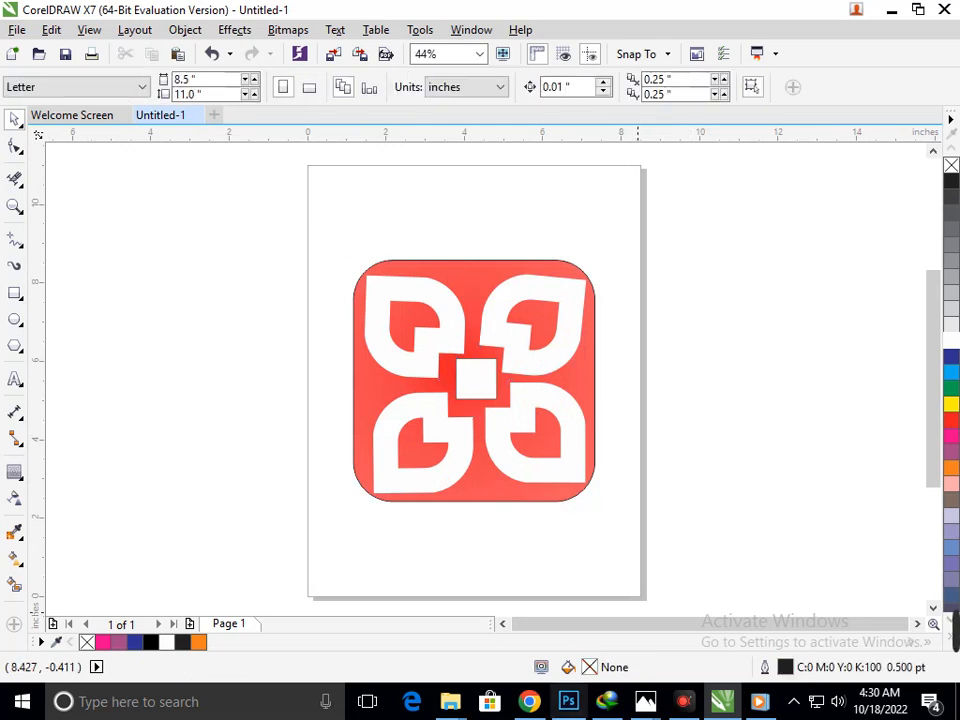
pyautogui.click(501, 490)
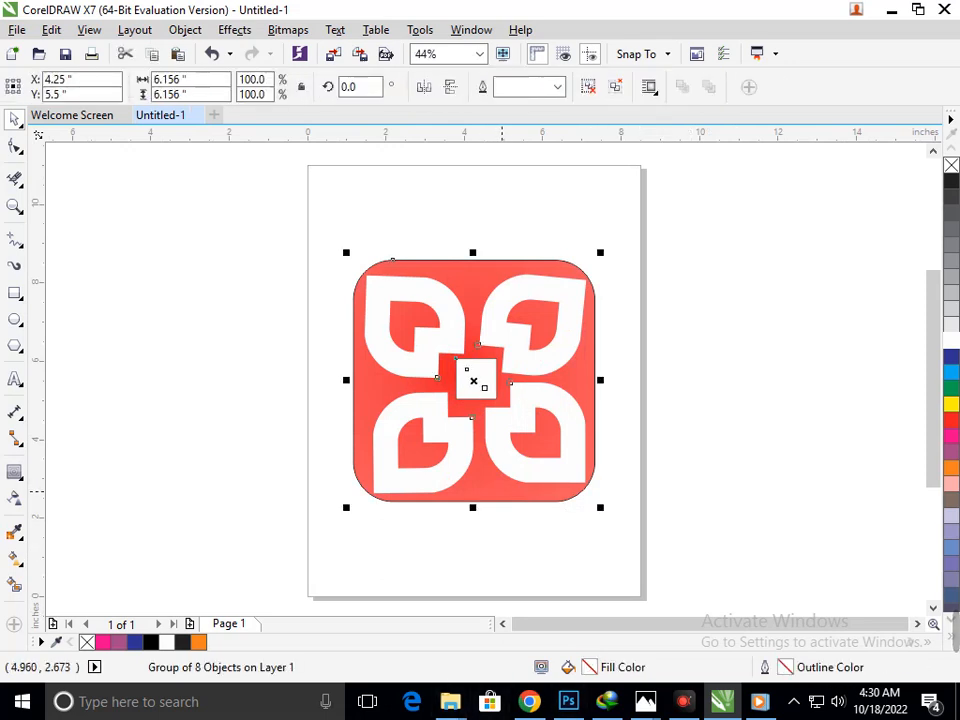
pyautogui.moveTo(600, 507); pyautogui.dragTo(609, 511)
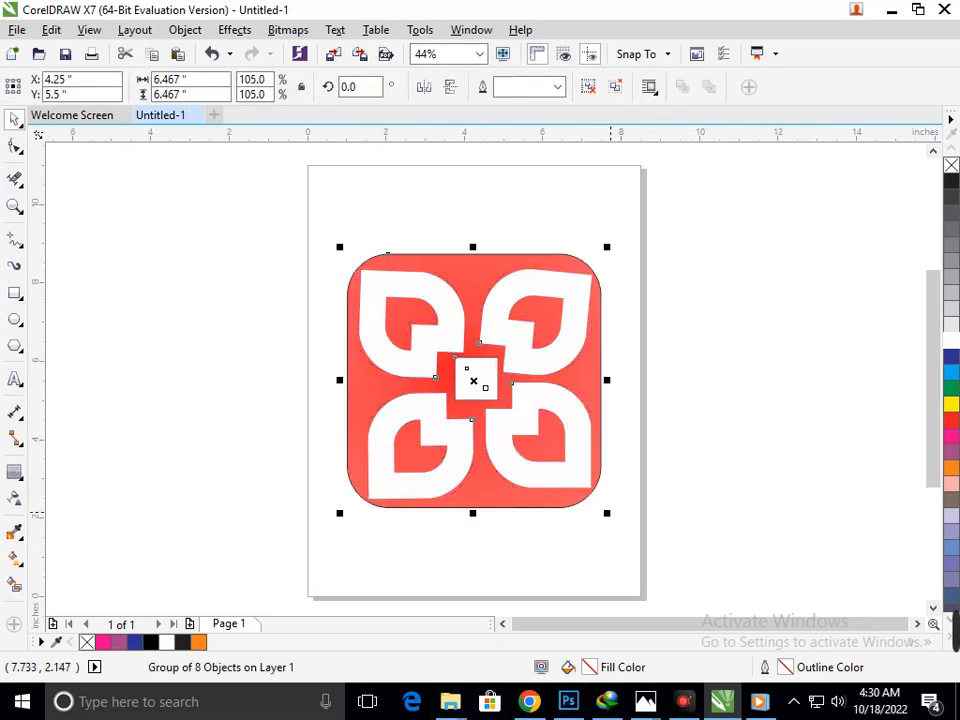
pyautogui.hotkey('ctrl', 'z')
# Ungroup all objects and enlarge only the red rounded frame around its centre to about 6.47 inches square
pyautogui.rightClick(538, 492)
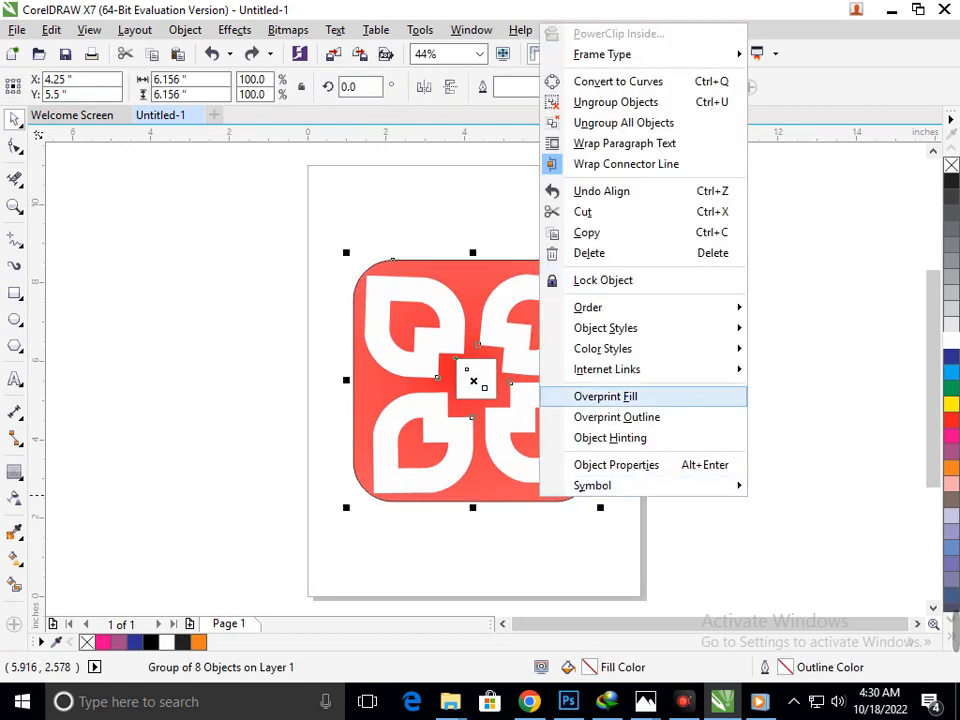
pyautogui.click(623, 122)
pyautogui.click(553, 504)
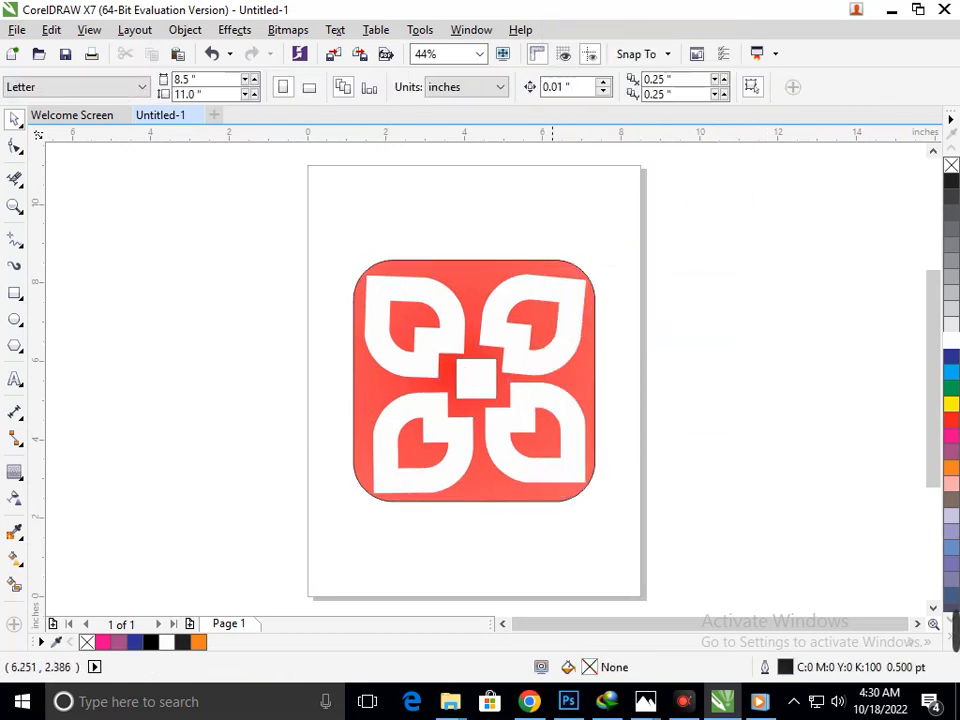
pyautogui.click(553, 499)
pyautogui.moveTo(600, 508); pyautogui.dragTo(609, 514)
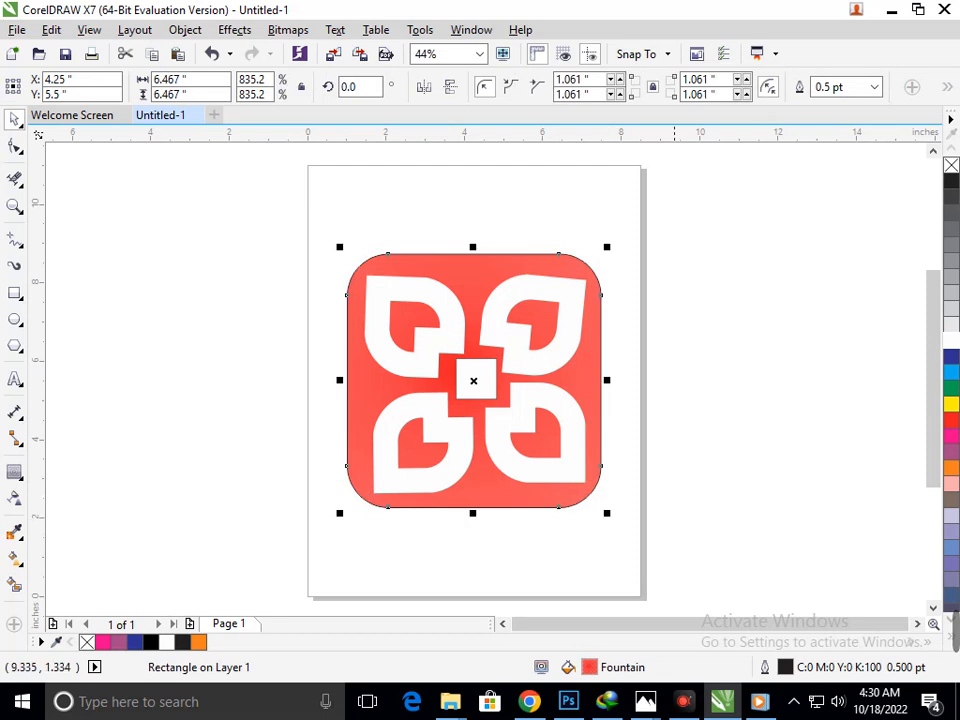
pyautogui.click(676, 550)
pyautogui.scroll(-2, 573, 448)
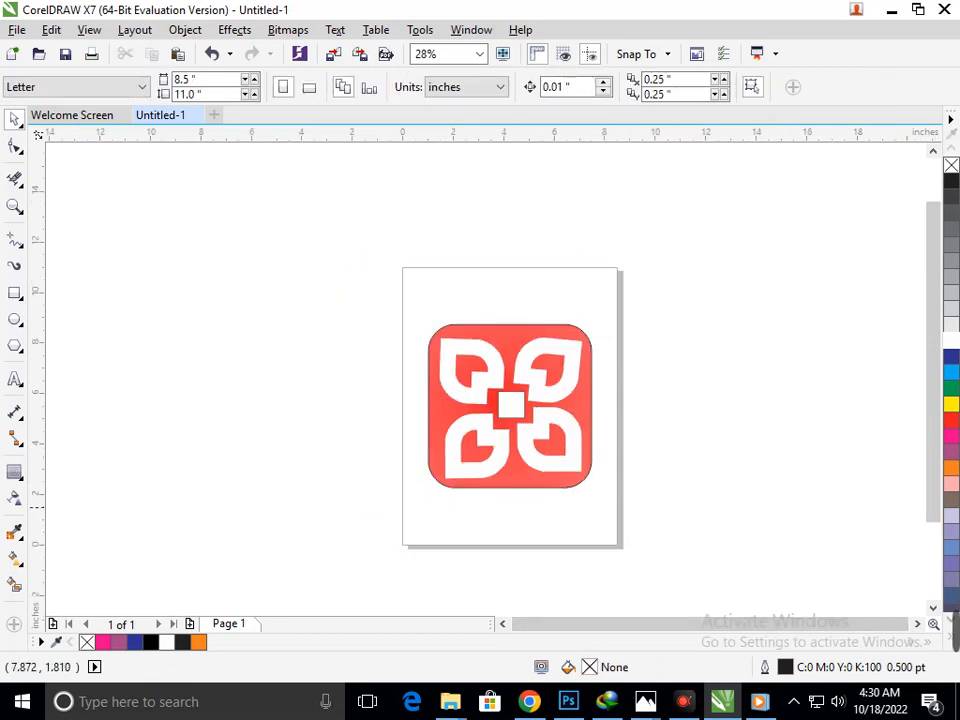
pyautogui.moveTo(400, 259); pyautogui.dragTo(633, 554)
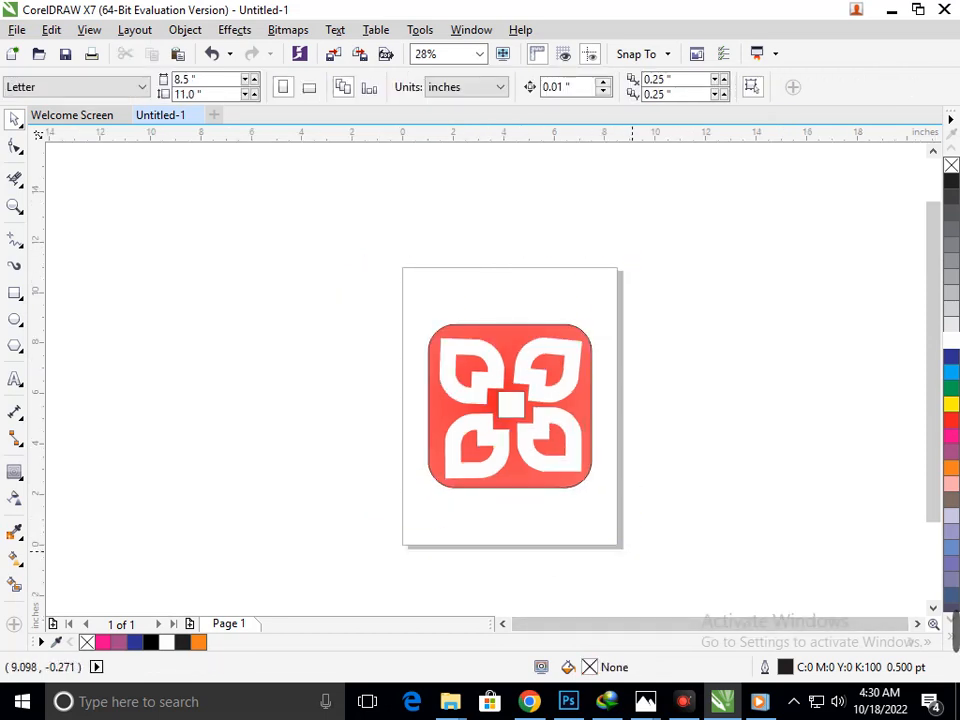